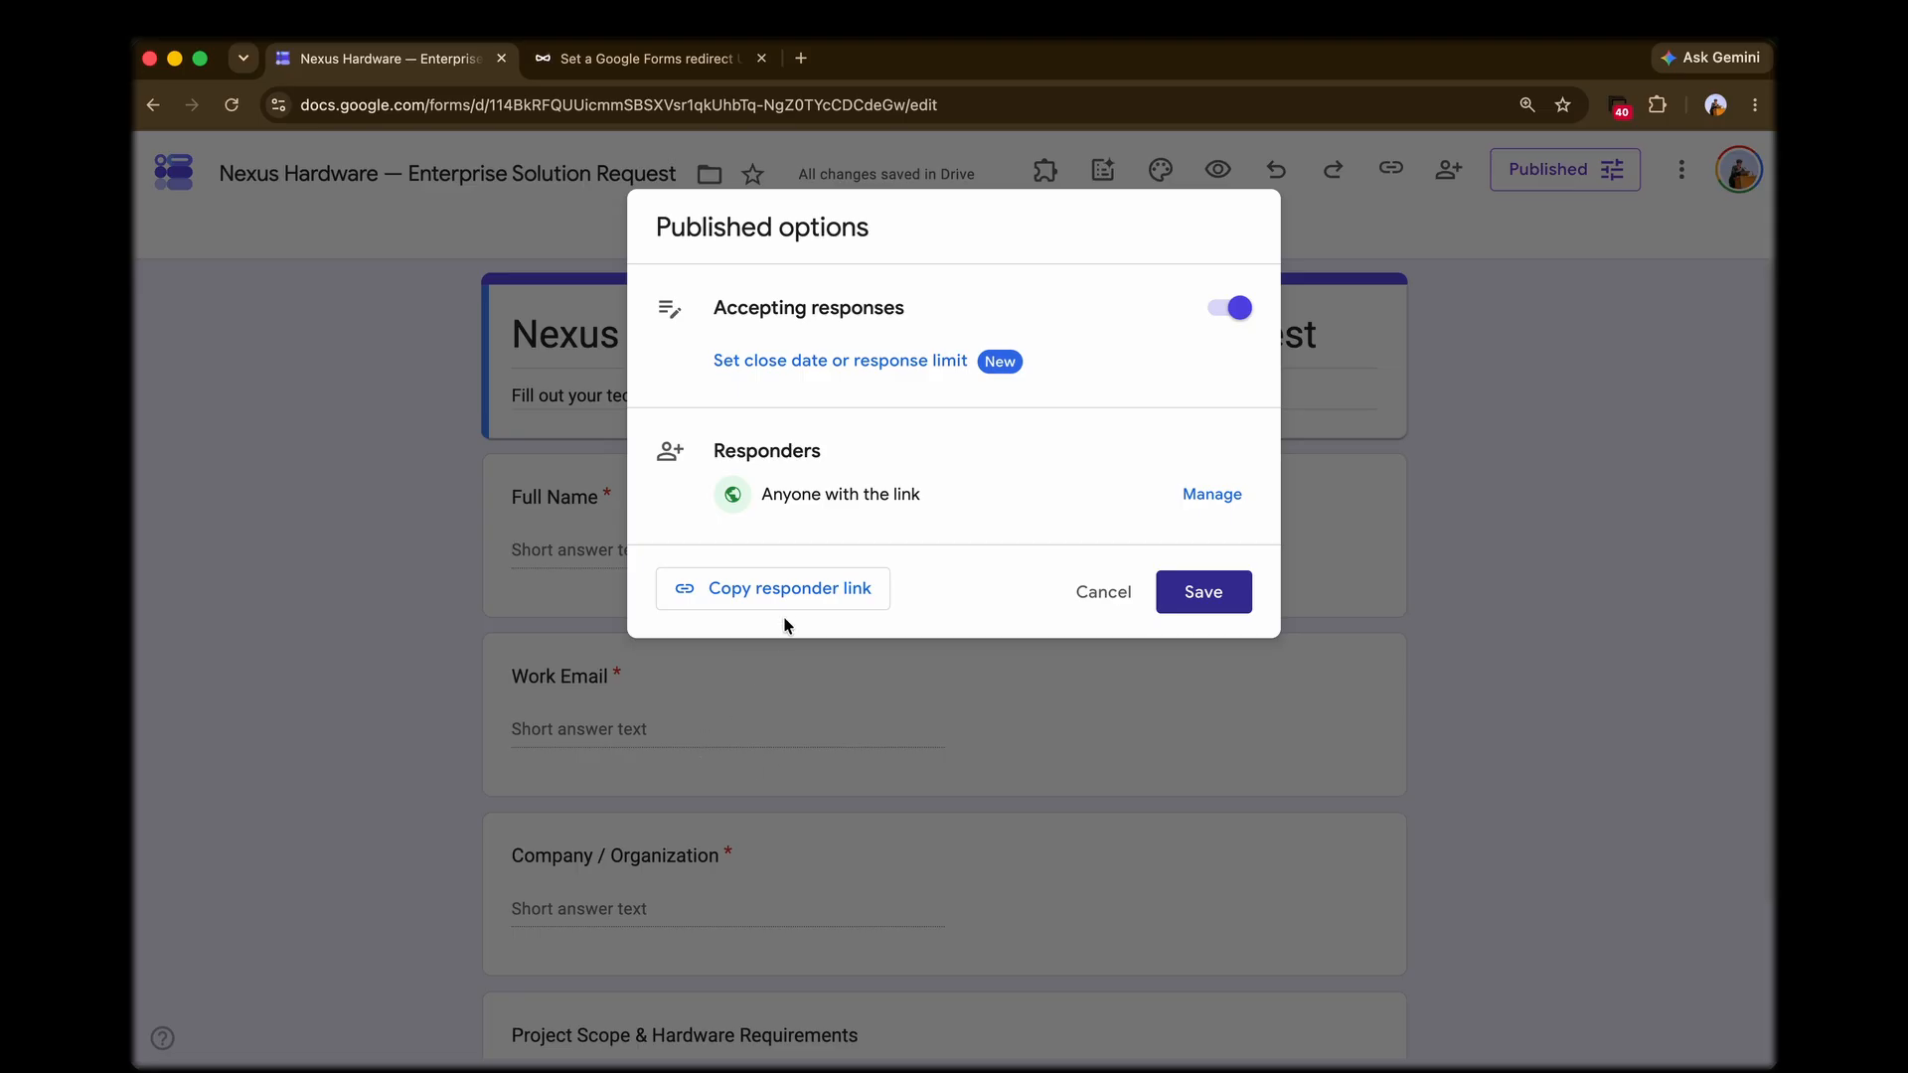
Step: Copy the form's responder link and save the published options
{"action": "left_click", "coordinate": [795, 588]}
{"action": "left_click", "coordinate": [1003, 737]}
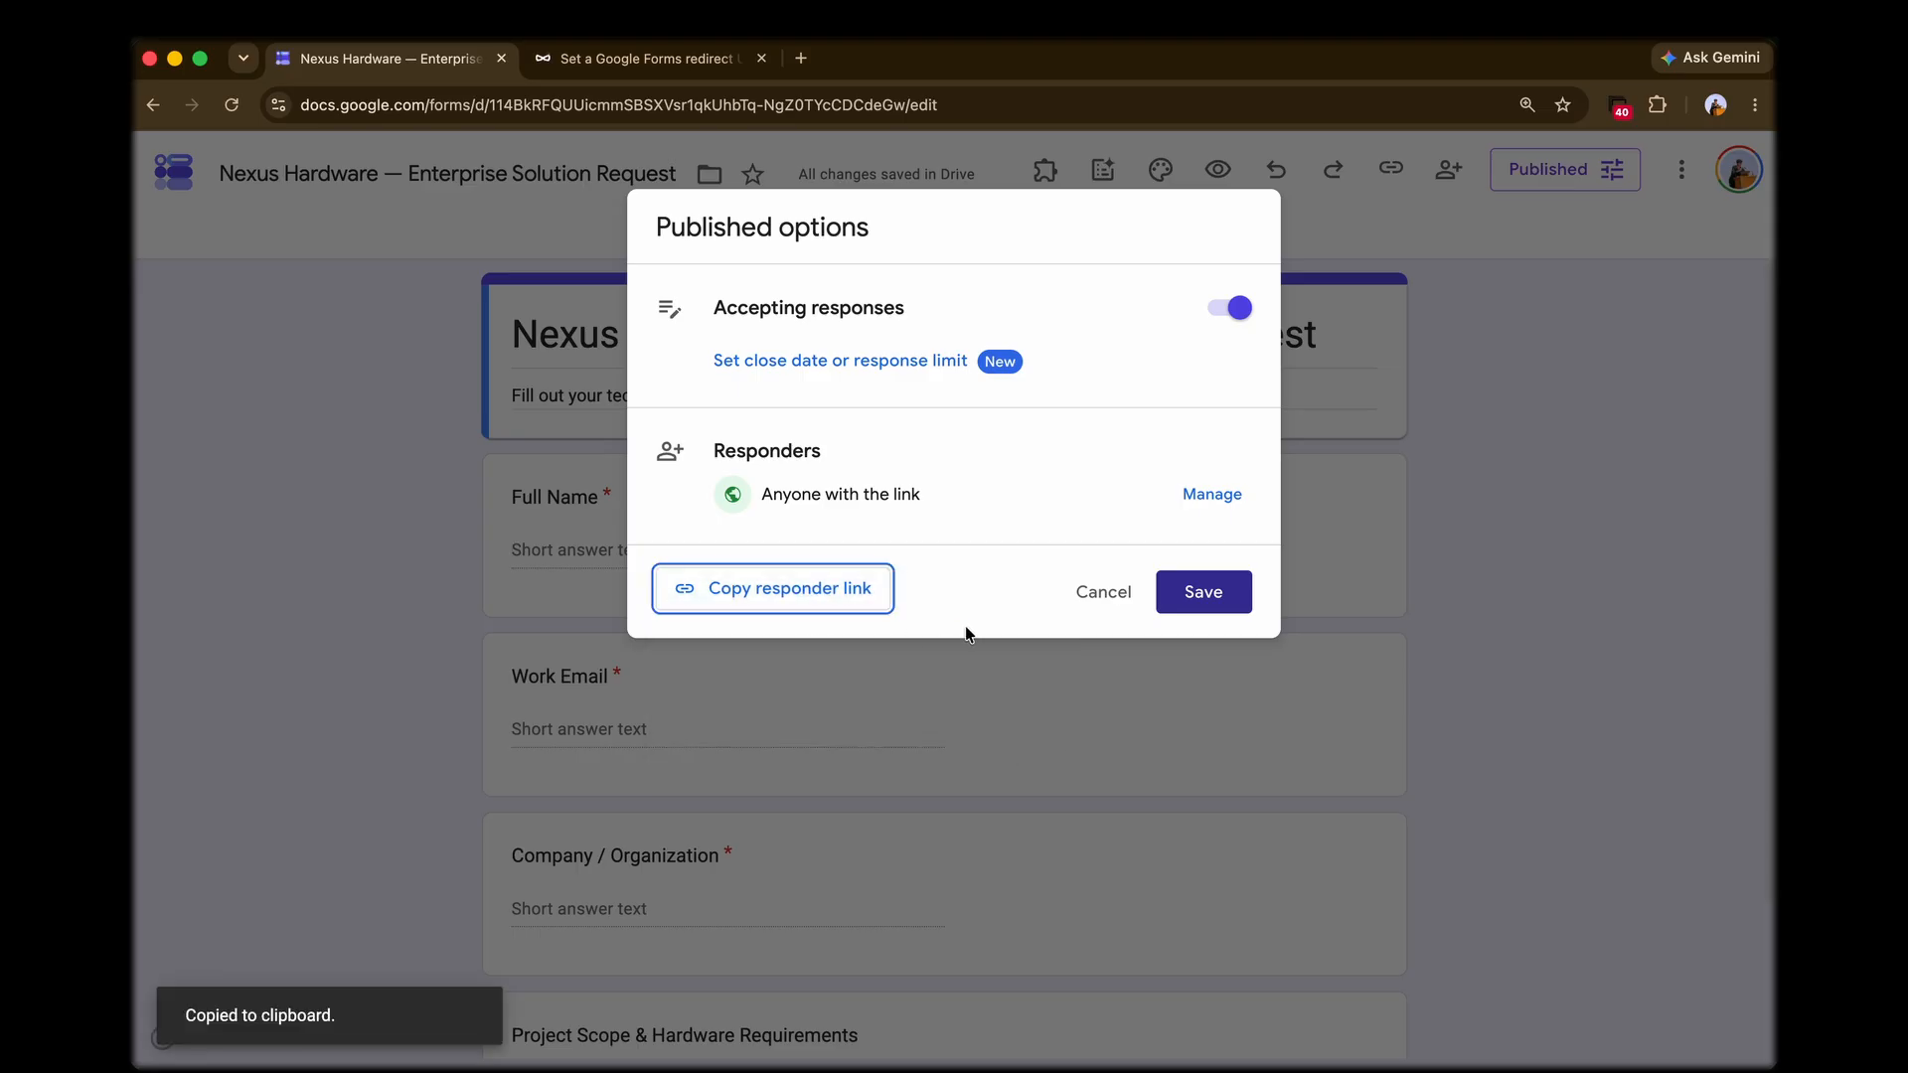
{"action": "left_click", "coordinate": [1197, 598]}
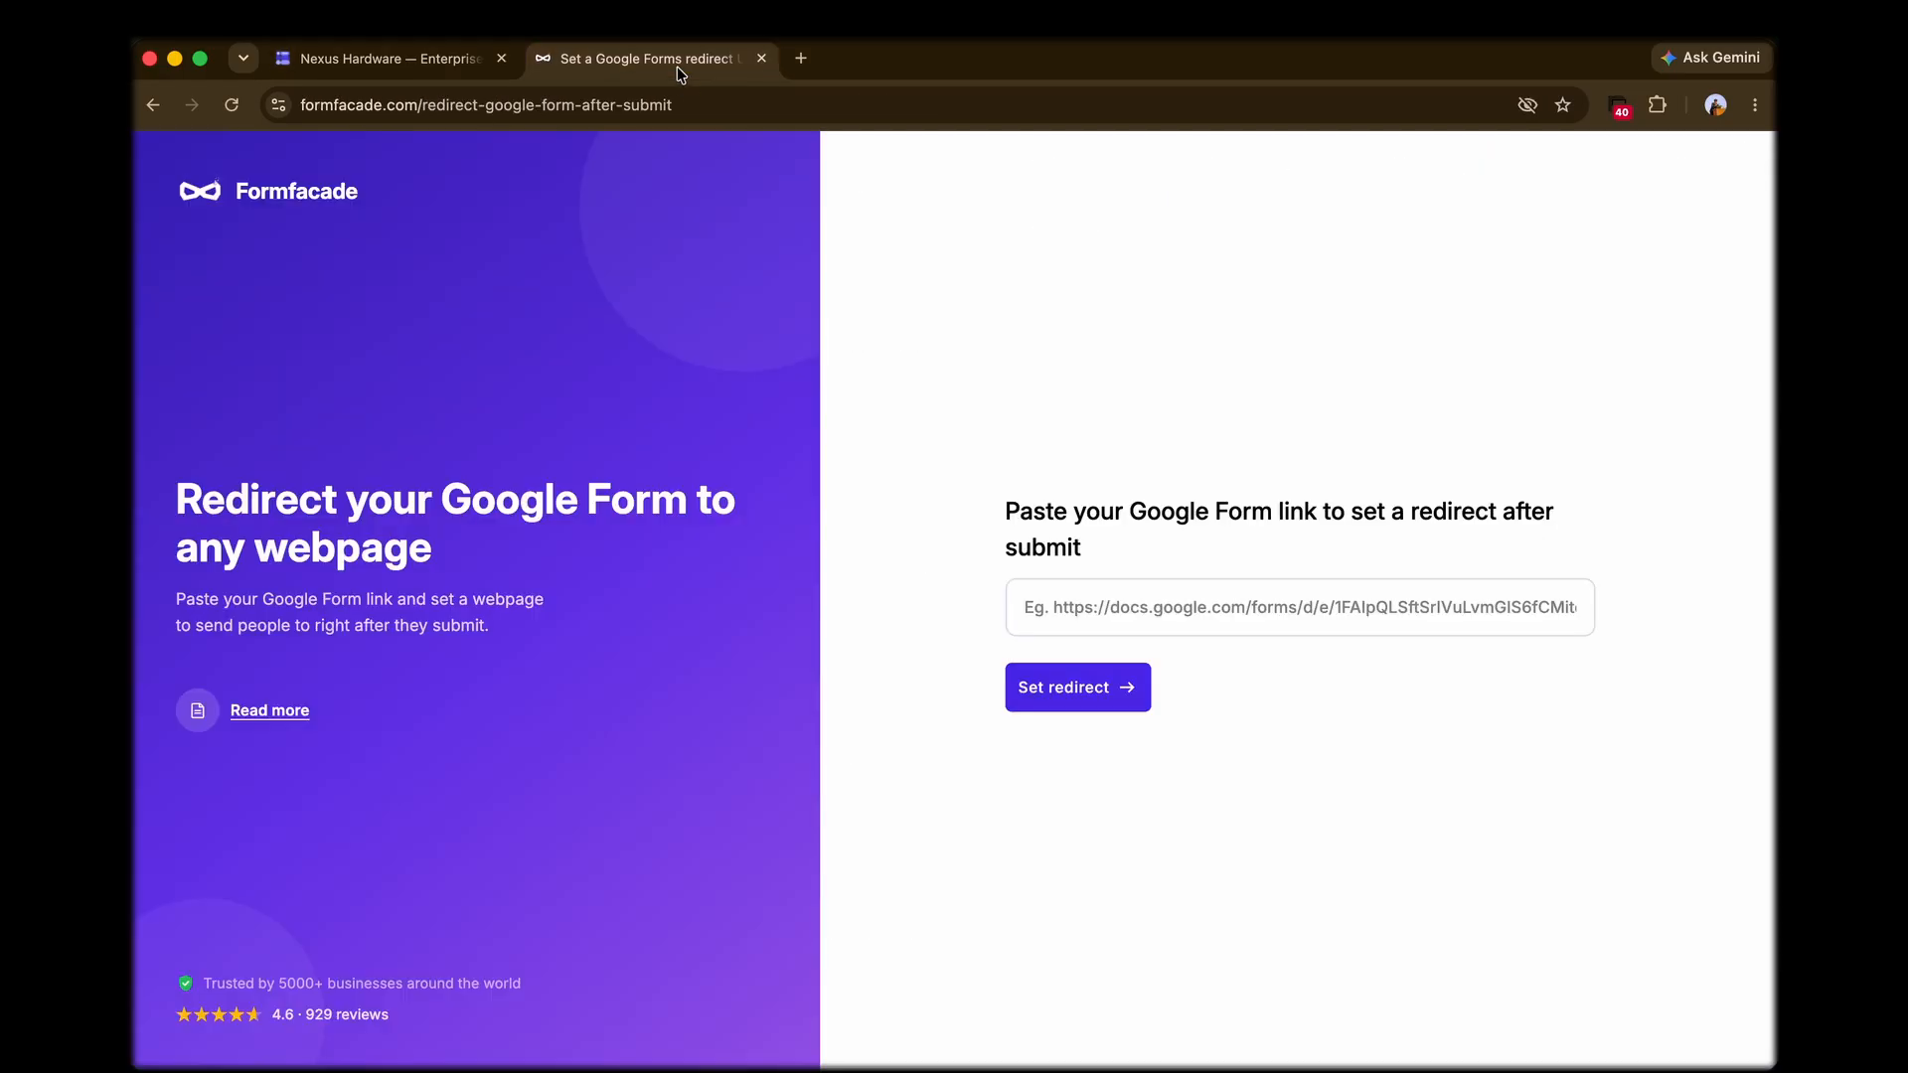
Step: Switch to Formfacade, submit the copied Google Form link for a redirect, and enter the 30-minute Calendly booking URL as the destination
{"action": "left_click", "coordinate": [676, 66]}
{"action": "left_click", "coordinate": [1154, 608]}
{"action": "key", "text": "super+v"}
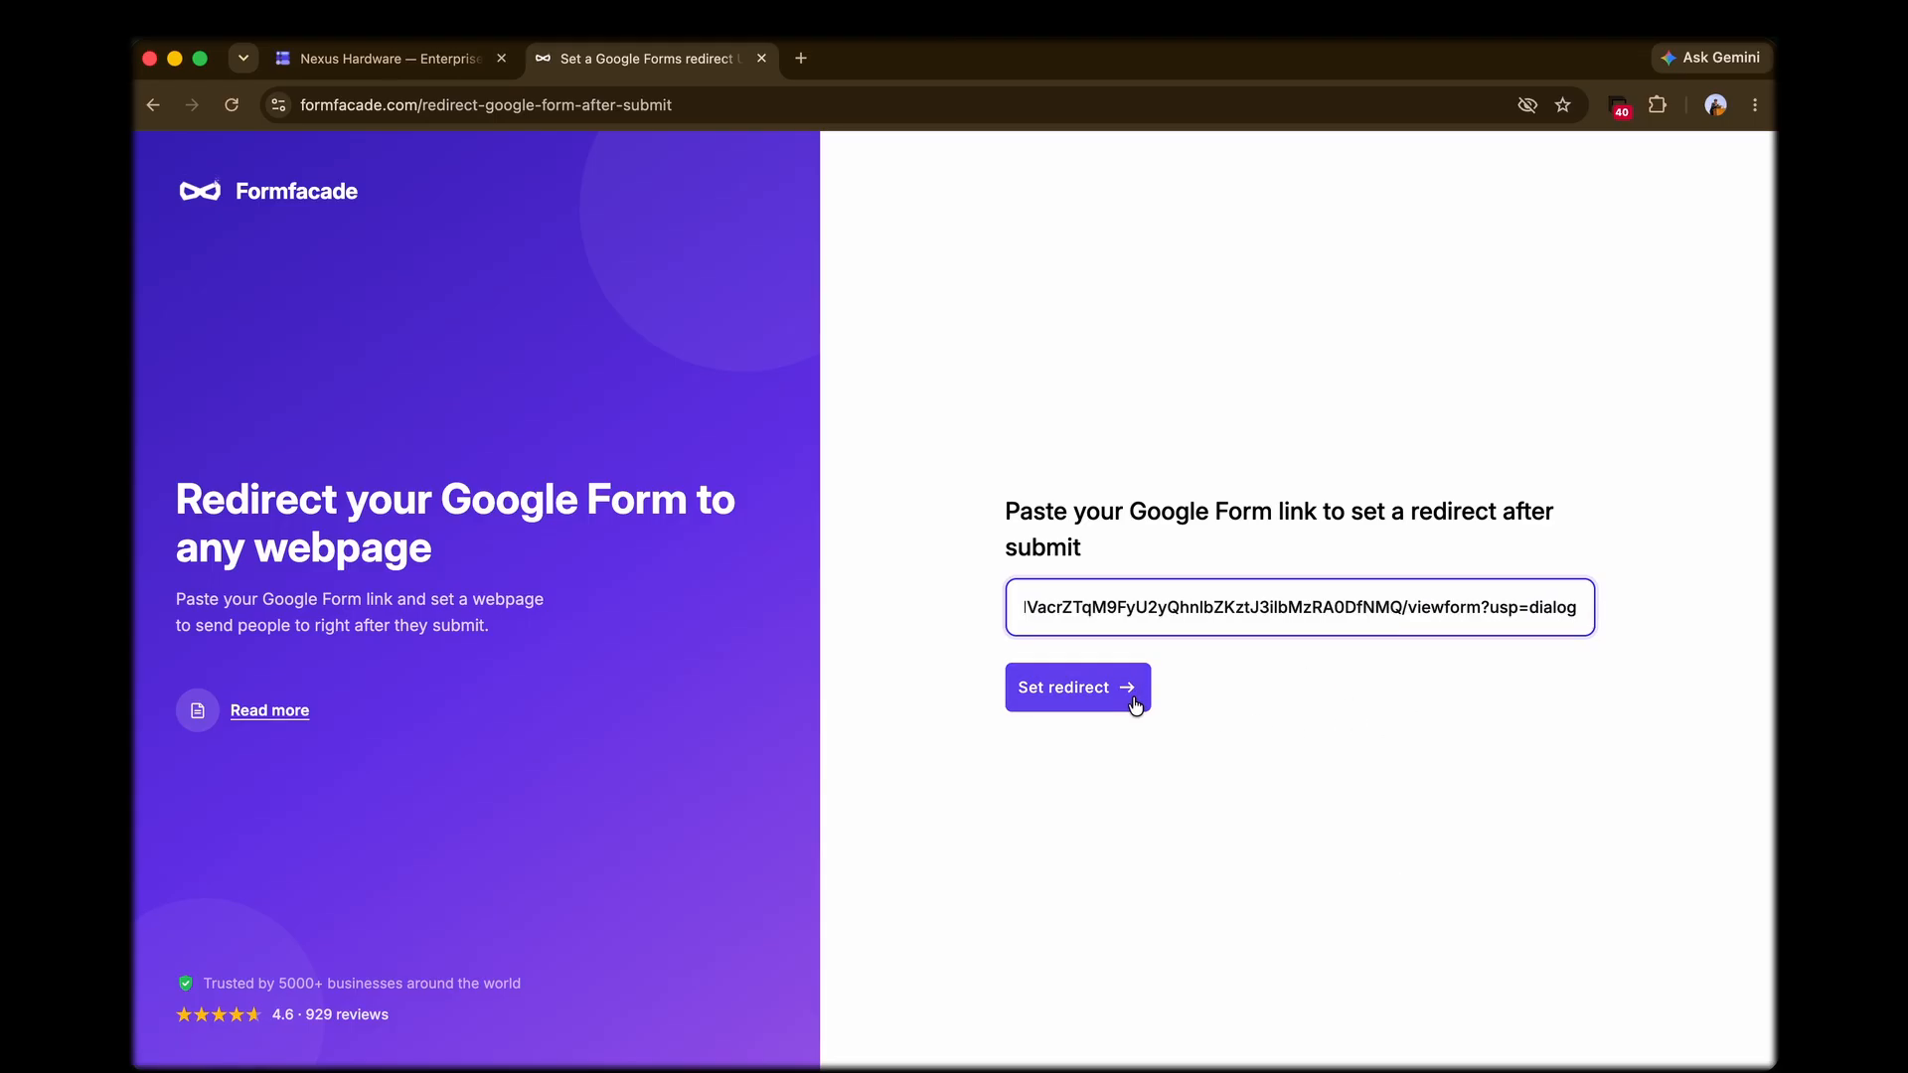
{"action": "left_click", "coordinate": [1135, 704]}
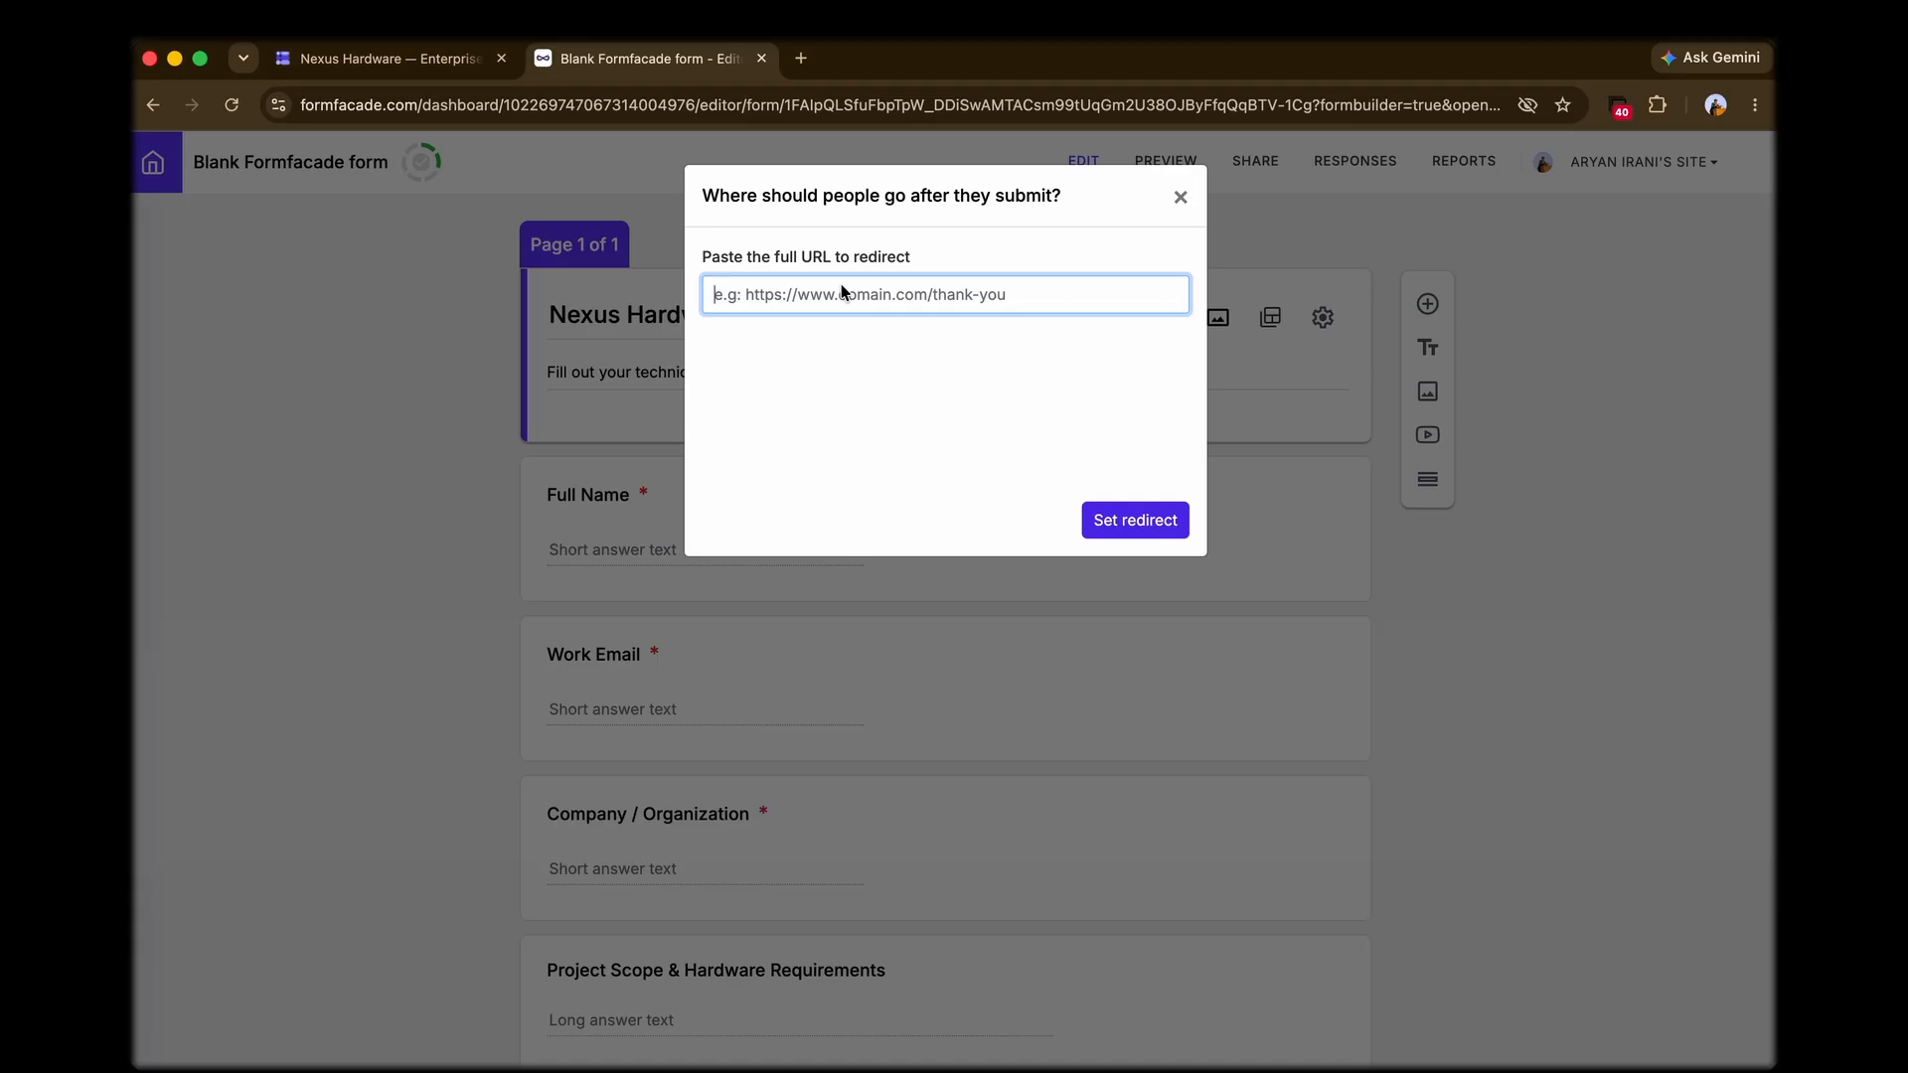
{"action": "key", "text": "super+v"}
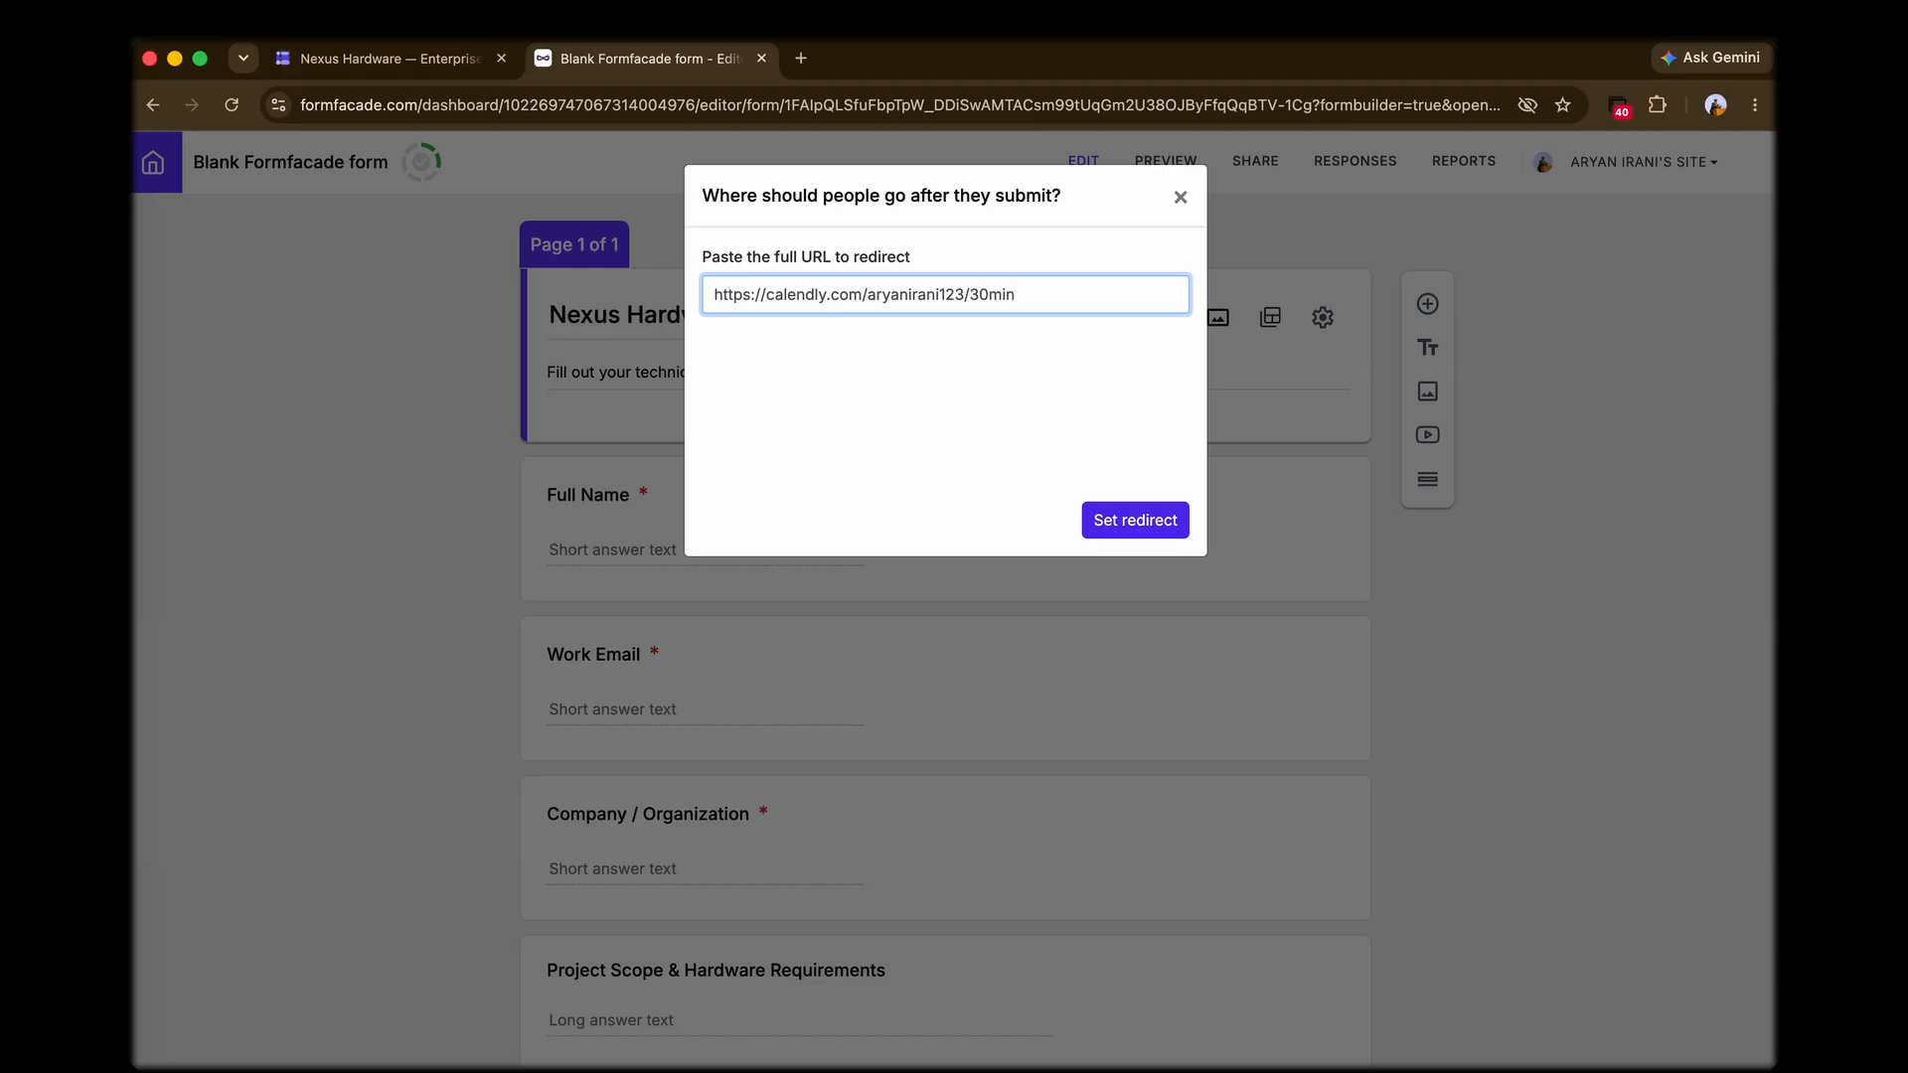
{"action": "left_click", "coordinate": [1022, 434]}
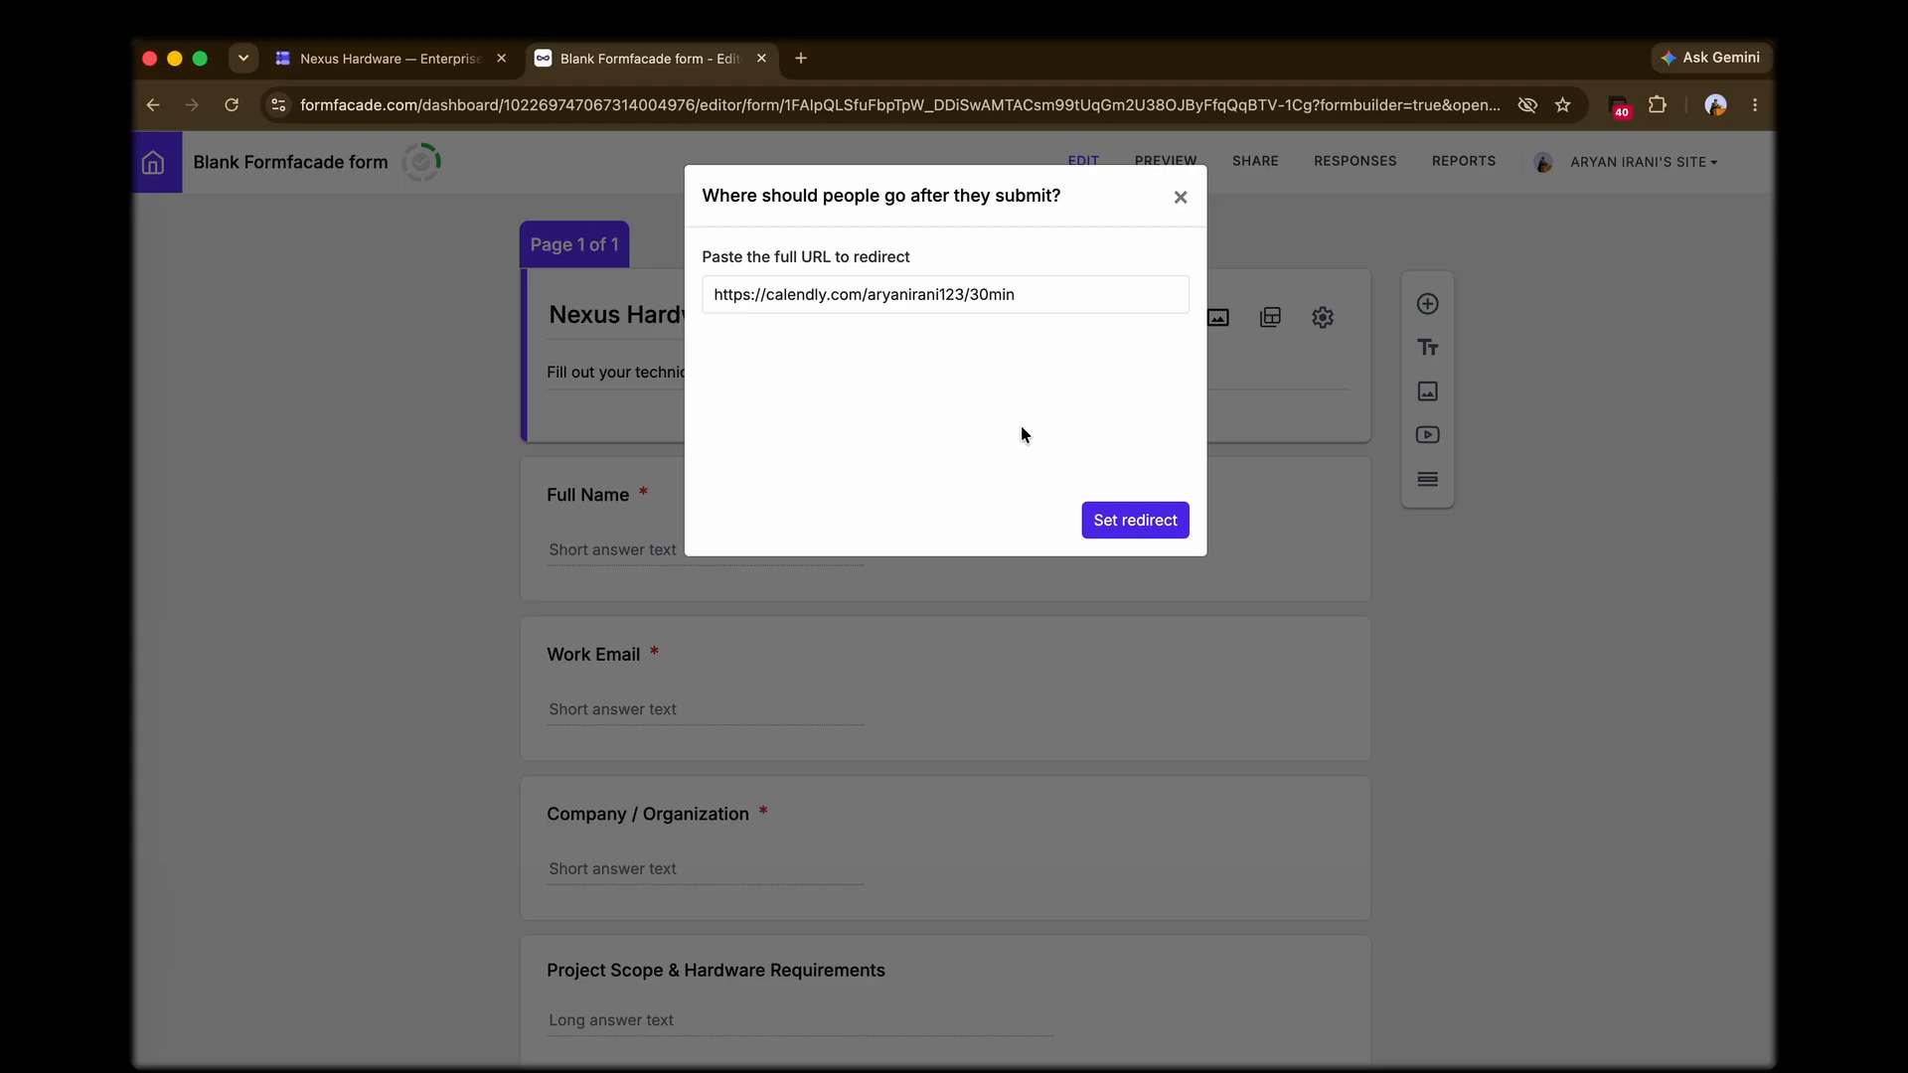
Step: Return to Google Forms and examine the after-submission confirmation message in the Presentation settings, cancelling its edit
{"action": "left_click", "coordinate": [439, 52]}
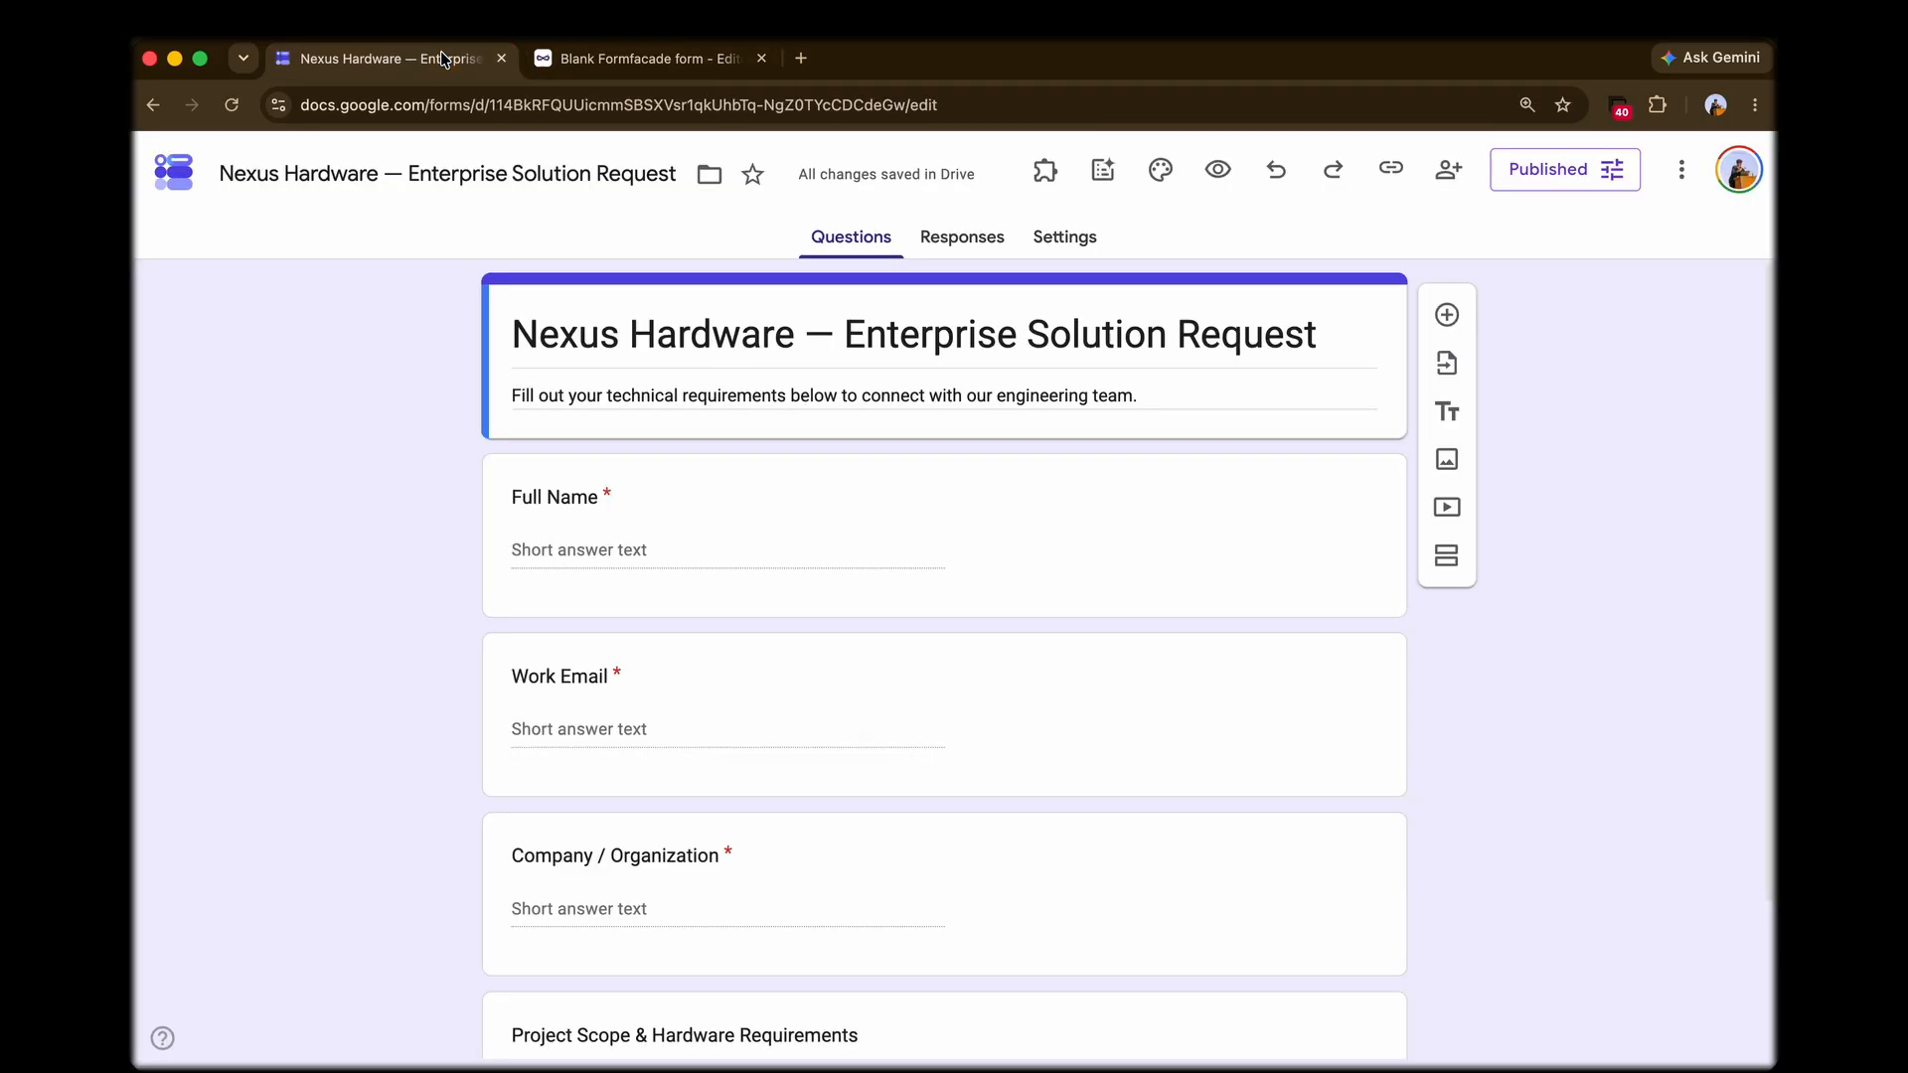
{"action": "left_click", "coordinate": [1066, 247]}
{"action": "scroll", "coordinate": [1087, 459], "scroll_direction": "down", "scroll_amount": 3}
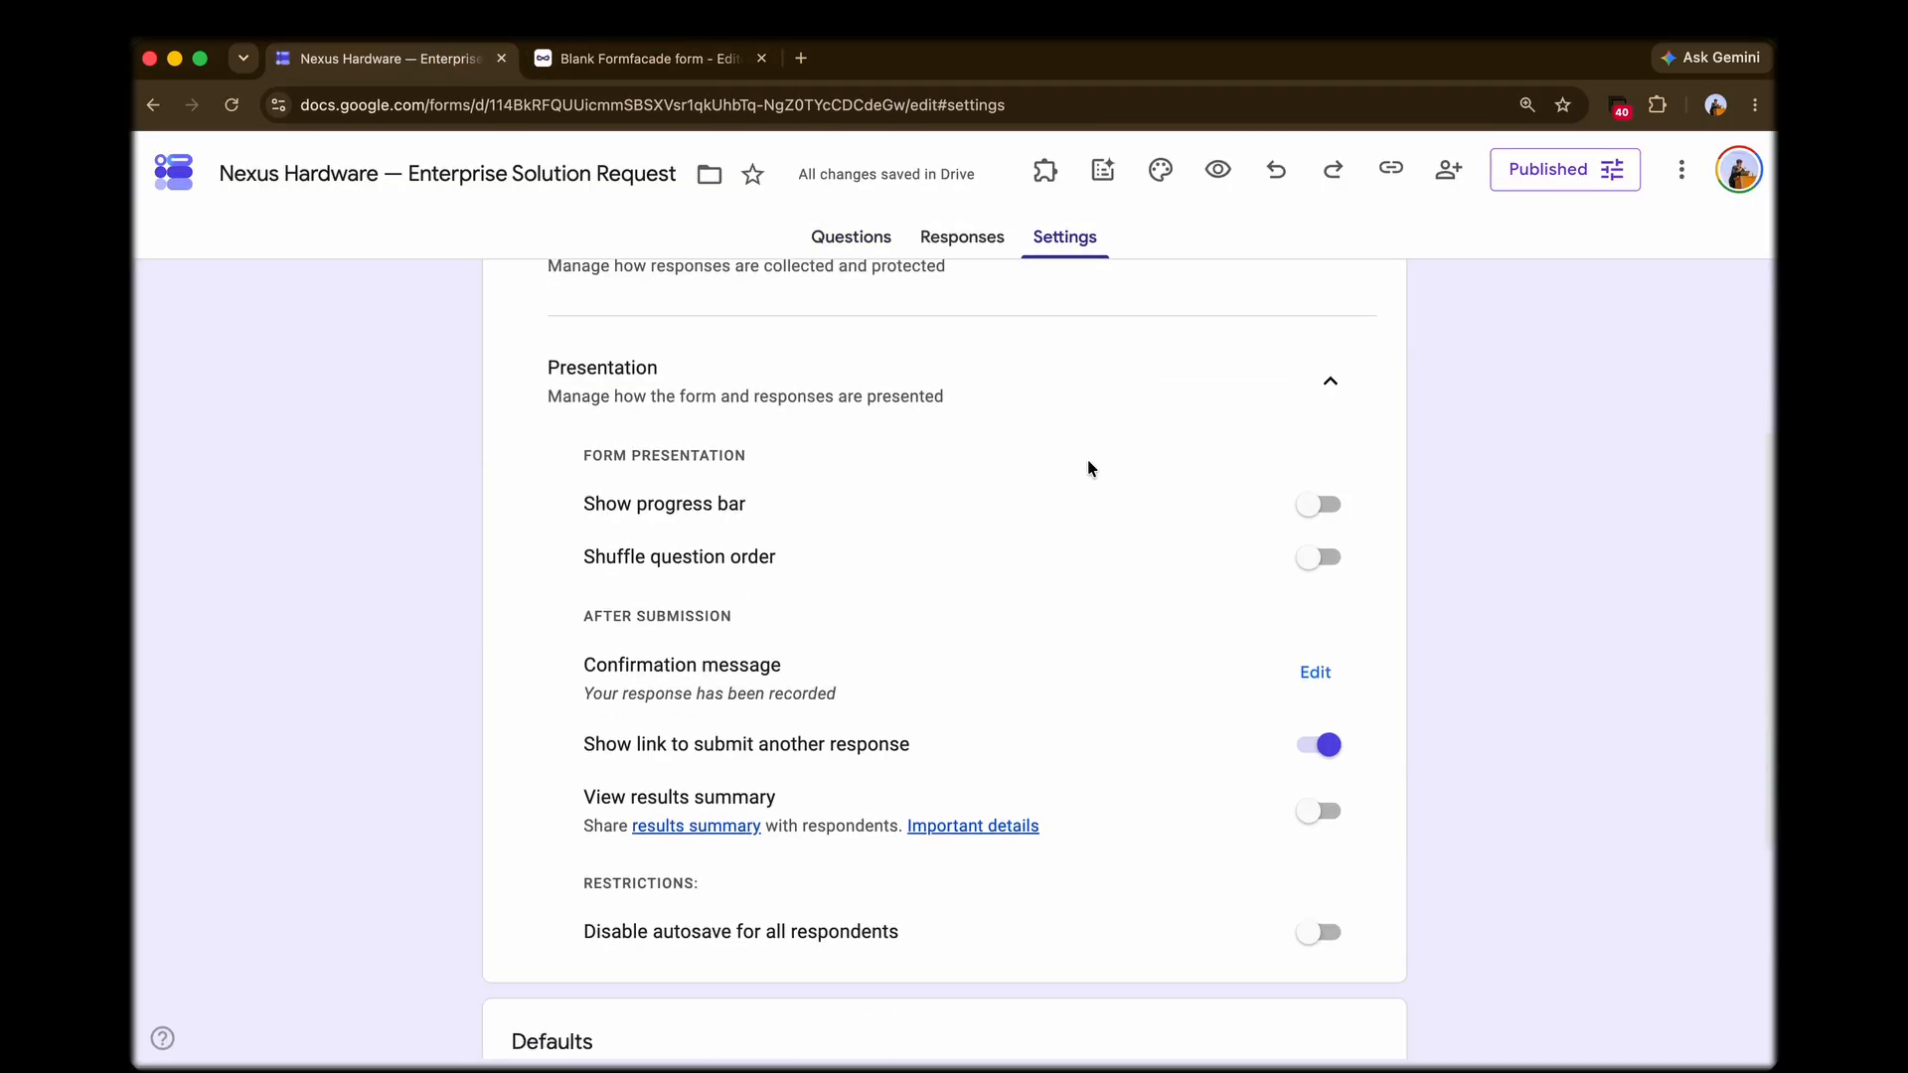
{"action": "scroll", "coordinate": [1093, 437], "scroll_direction": "up", "scroll_amount": 2}
{"action": "scroll", "coordinate": [1043, 497], "scroll_direction": "down", "scroll_amount": 2}
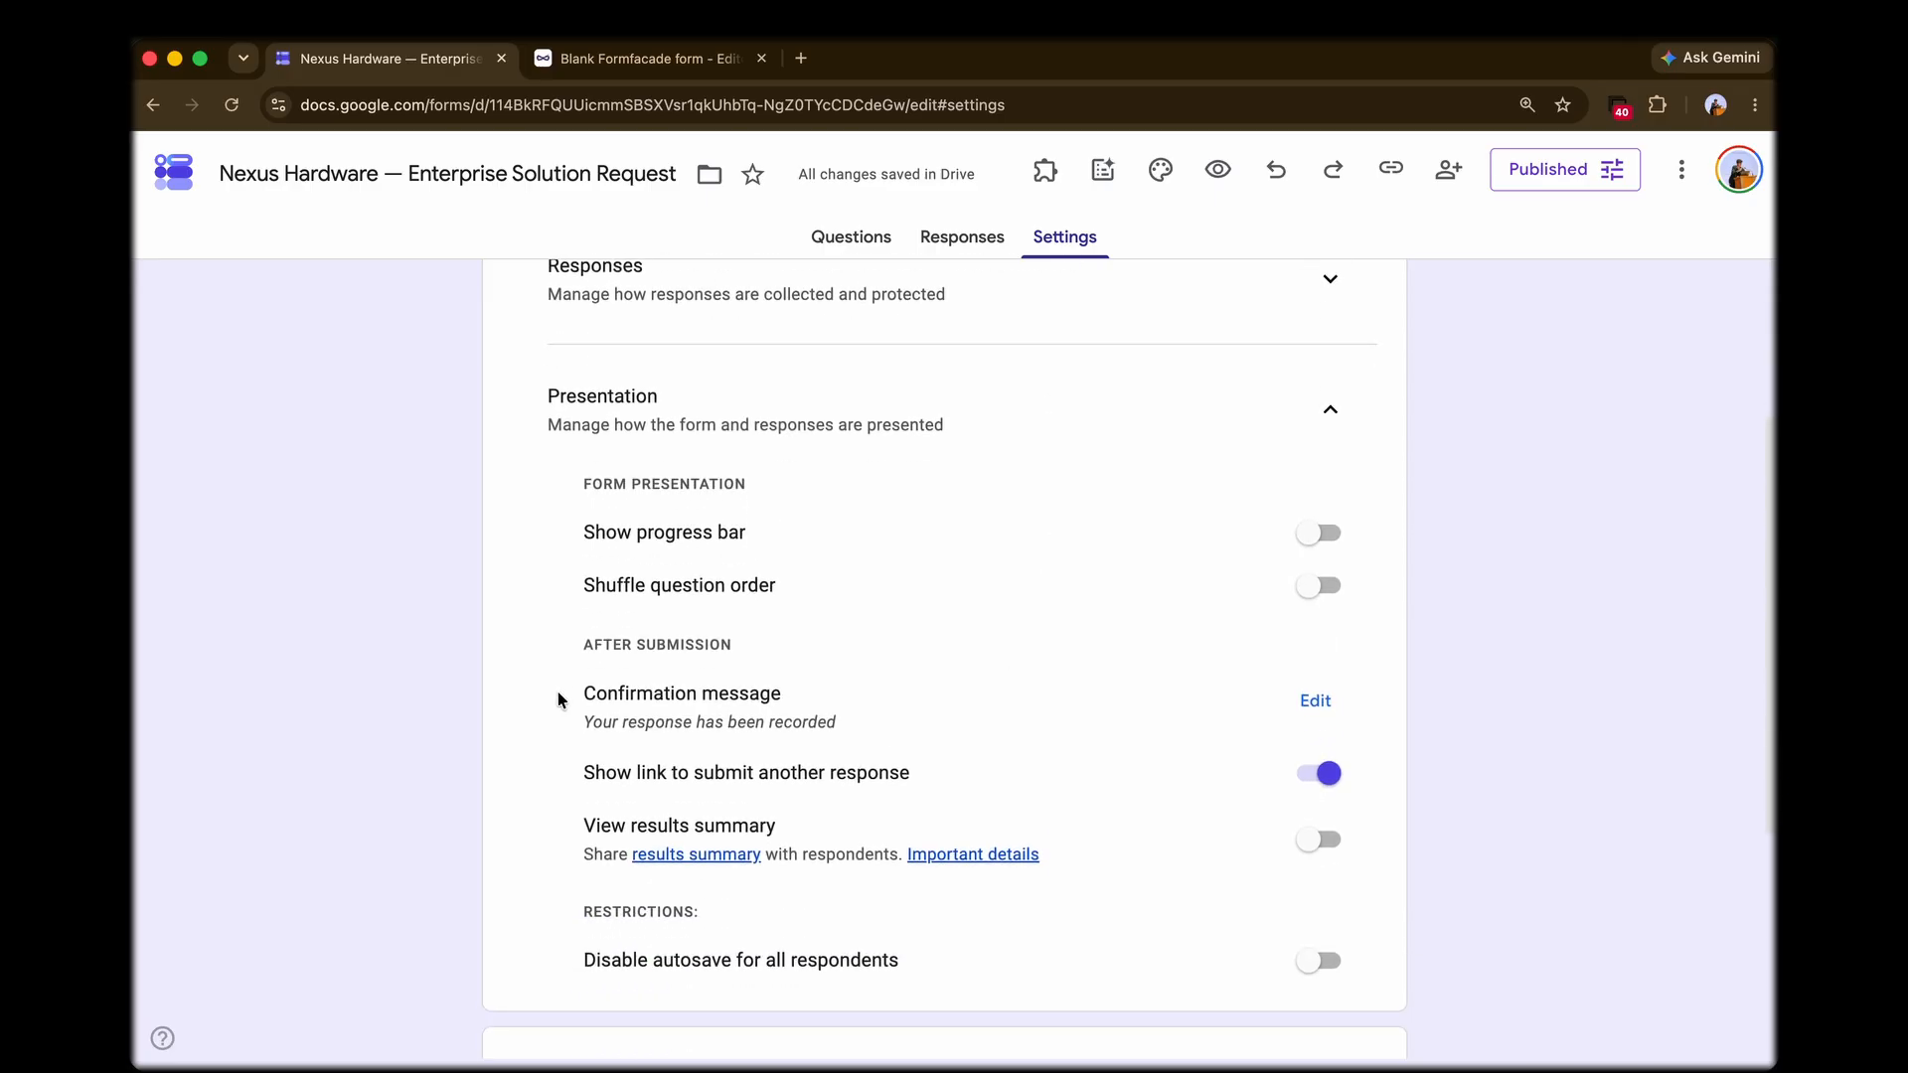
{"action": "left_click_drag", "start_coordinate": [558, 691], "coordinate": [897, 713]}
{"action": "left_click", "coordinate": [897, 713]}
{"action": "left_click", "coordinate": [1316, 700]}
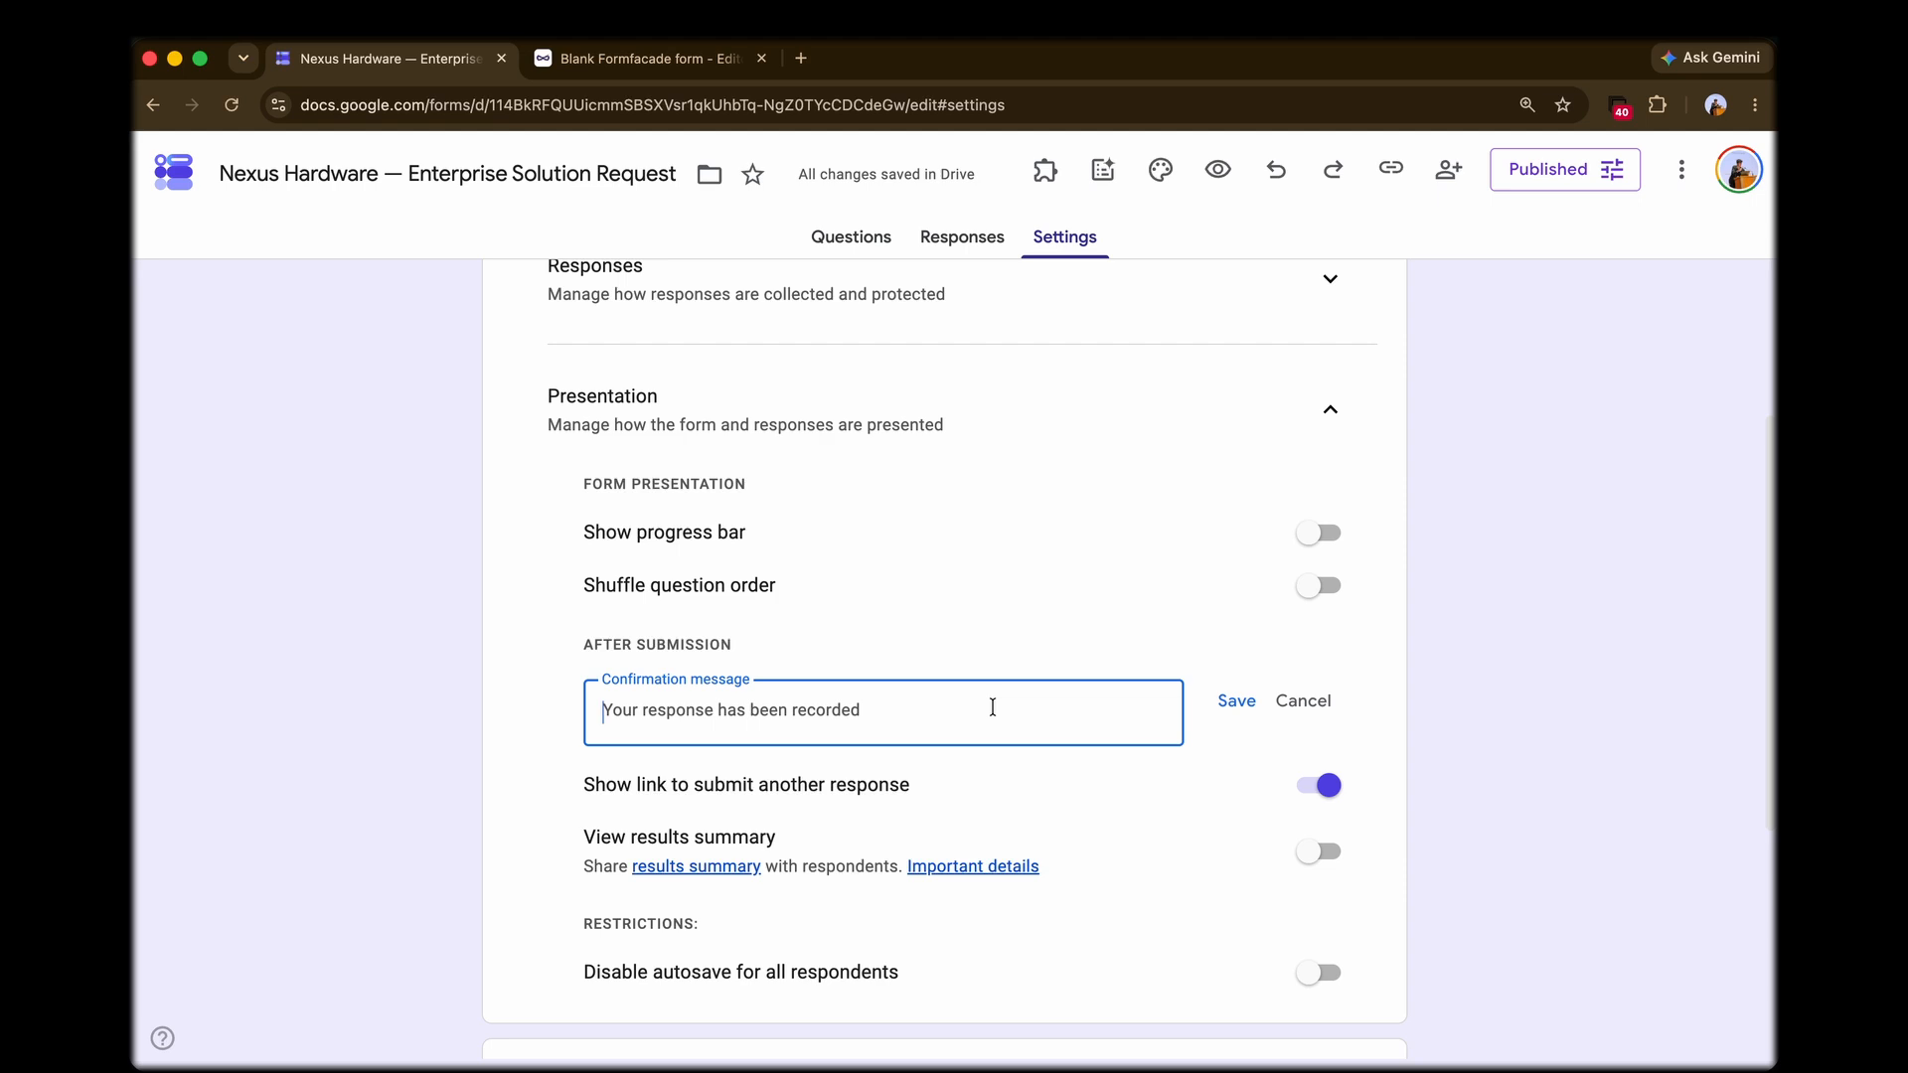
{"action": "left_click", "coordinate": [1300, 697]}
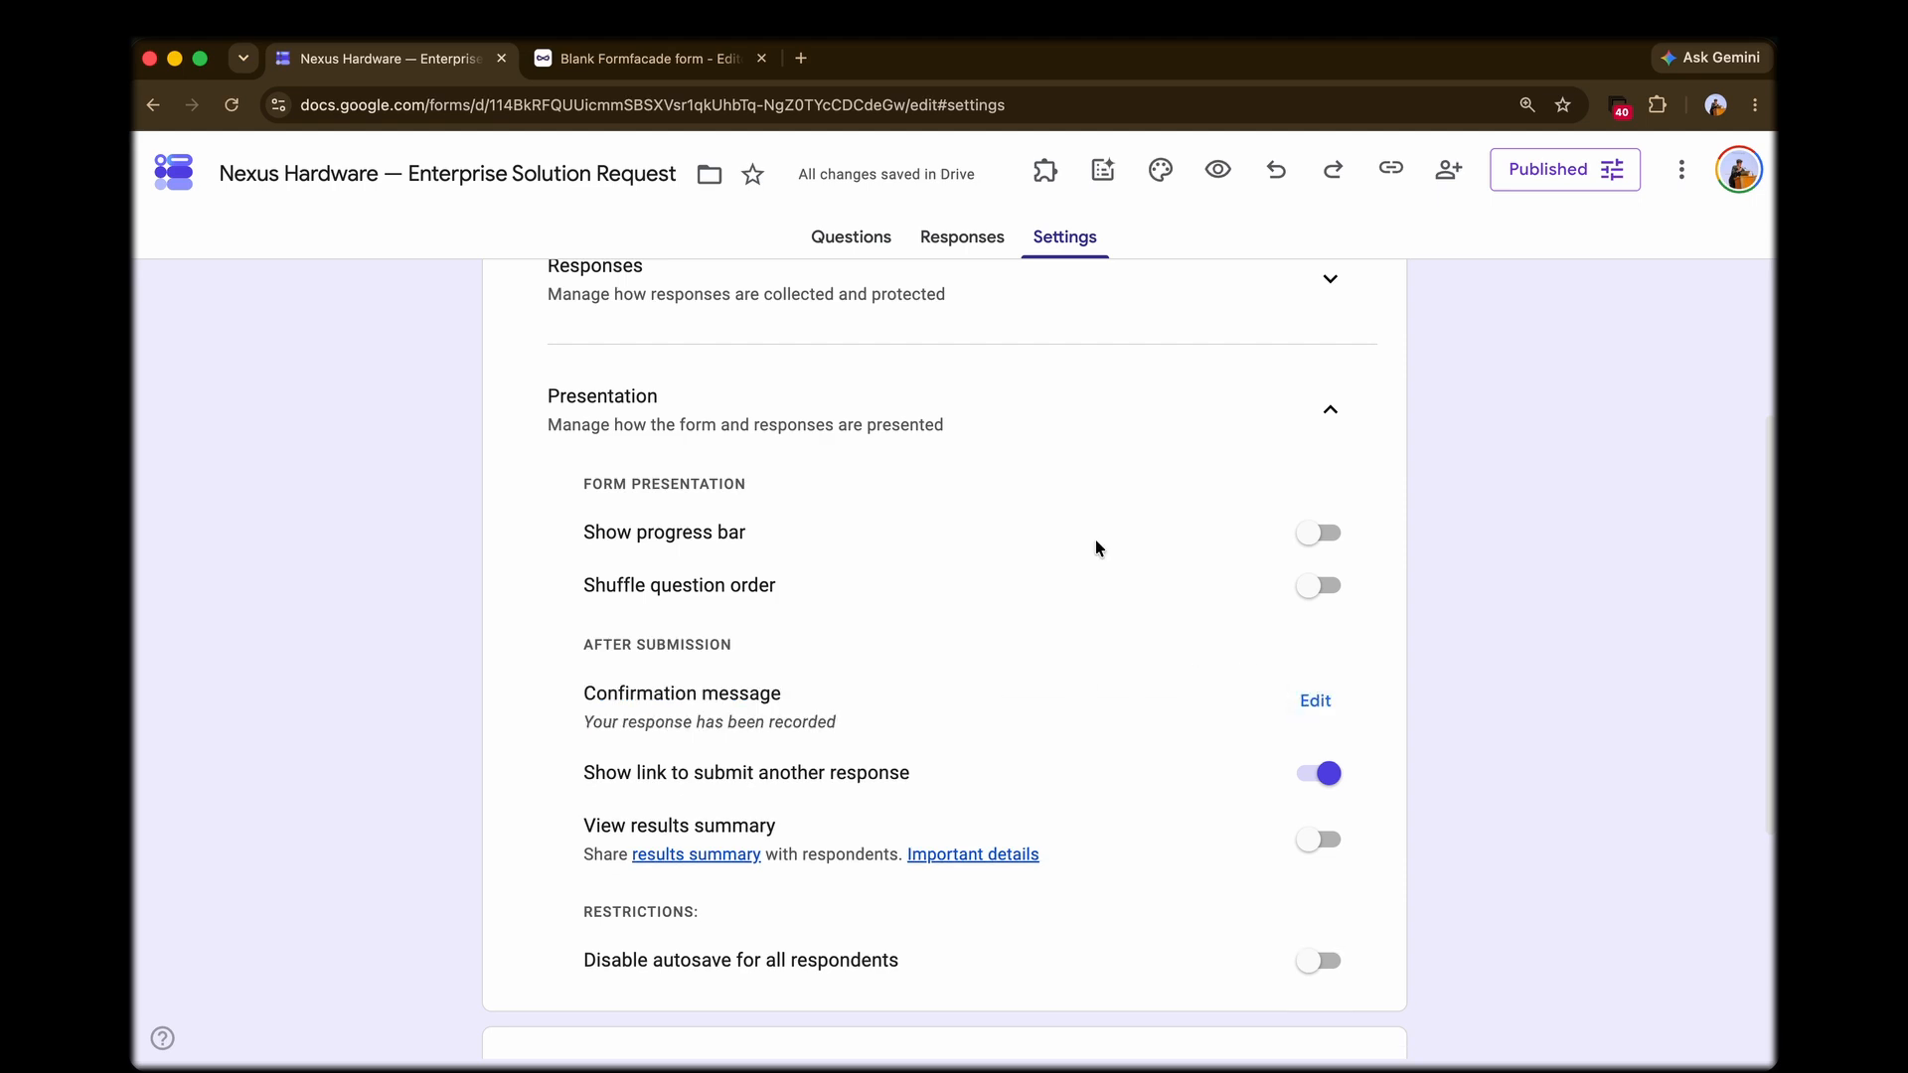
Step: Switch back to Formfacade, set the redirect to the entered Calendly URL, and open the redirect preview
{"action": "left_click", "coordinate": [646, 65]}
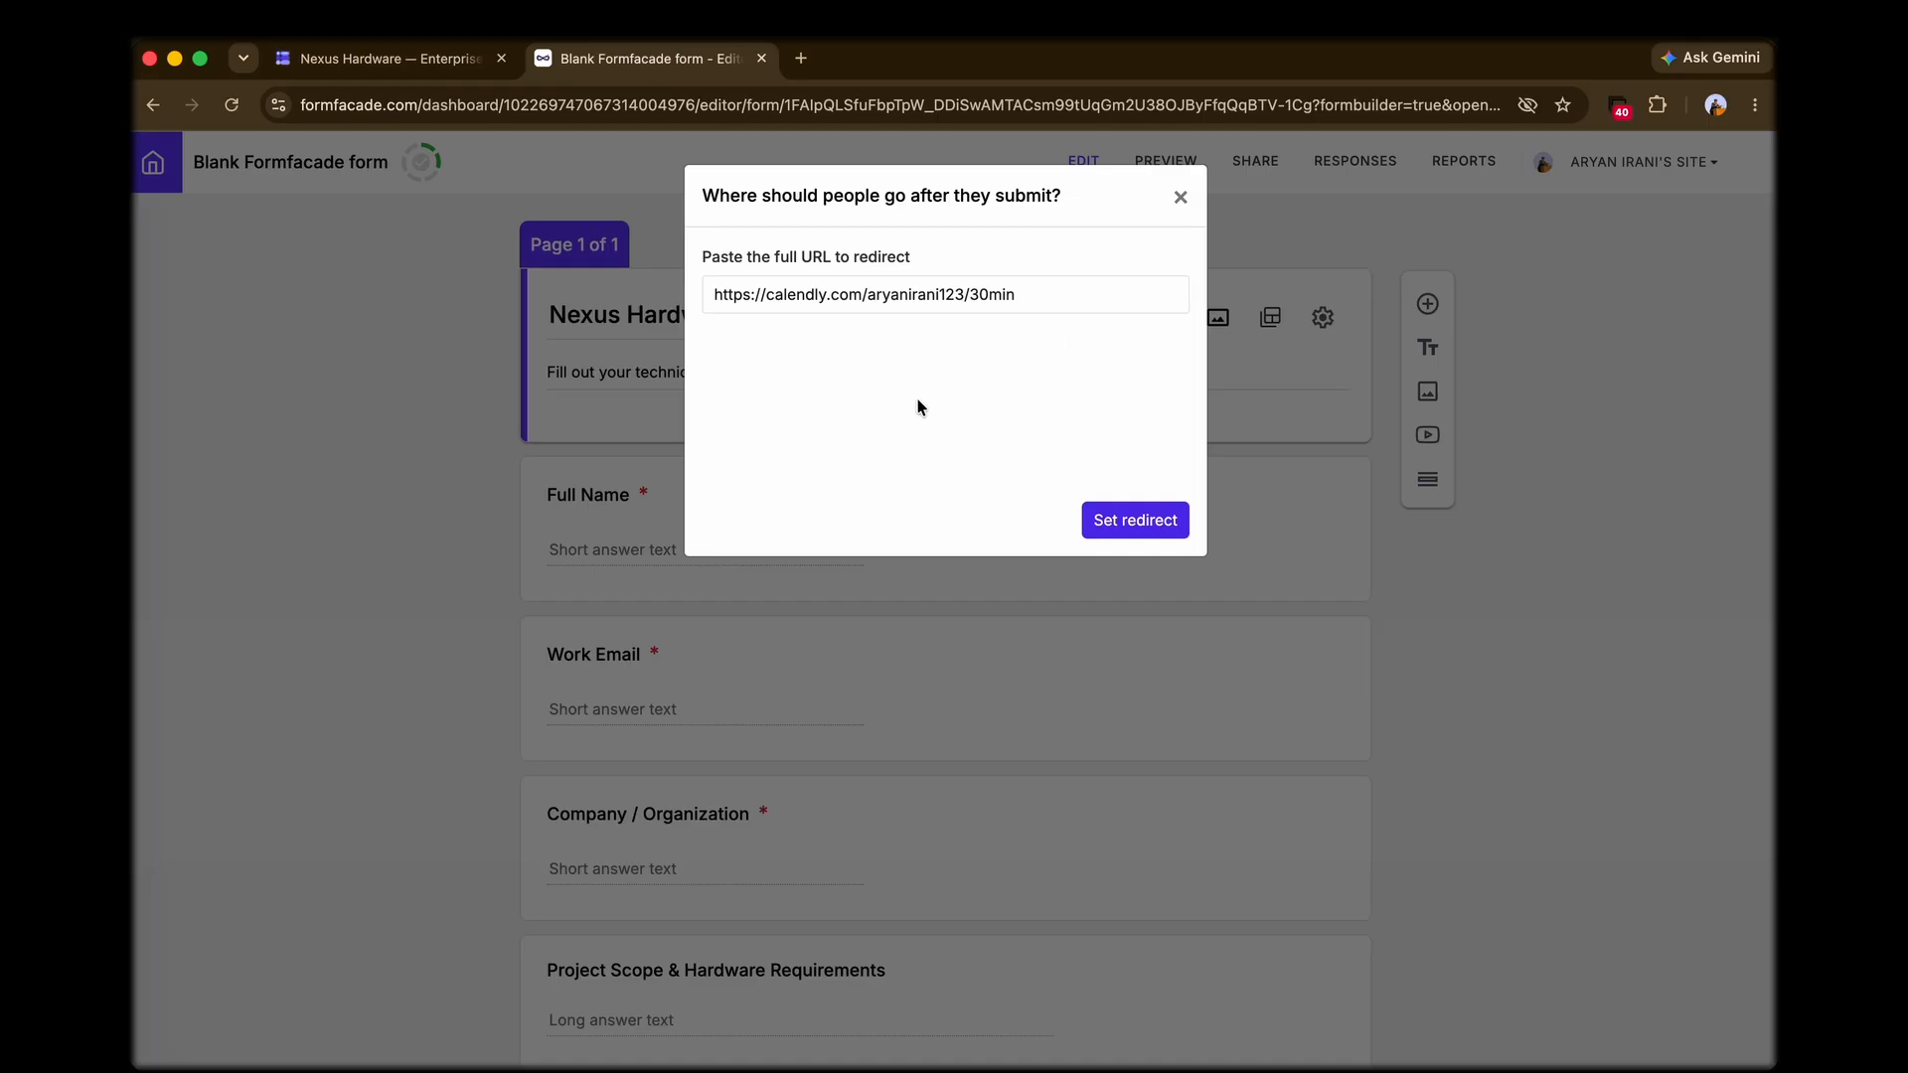
{"action": "left_click", "coordinate": [1158, 531]}
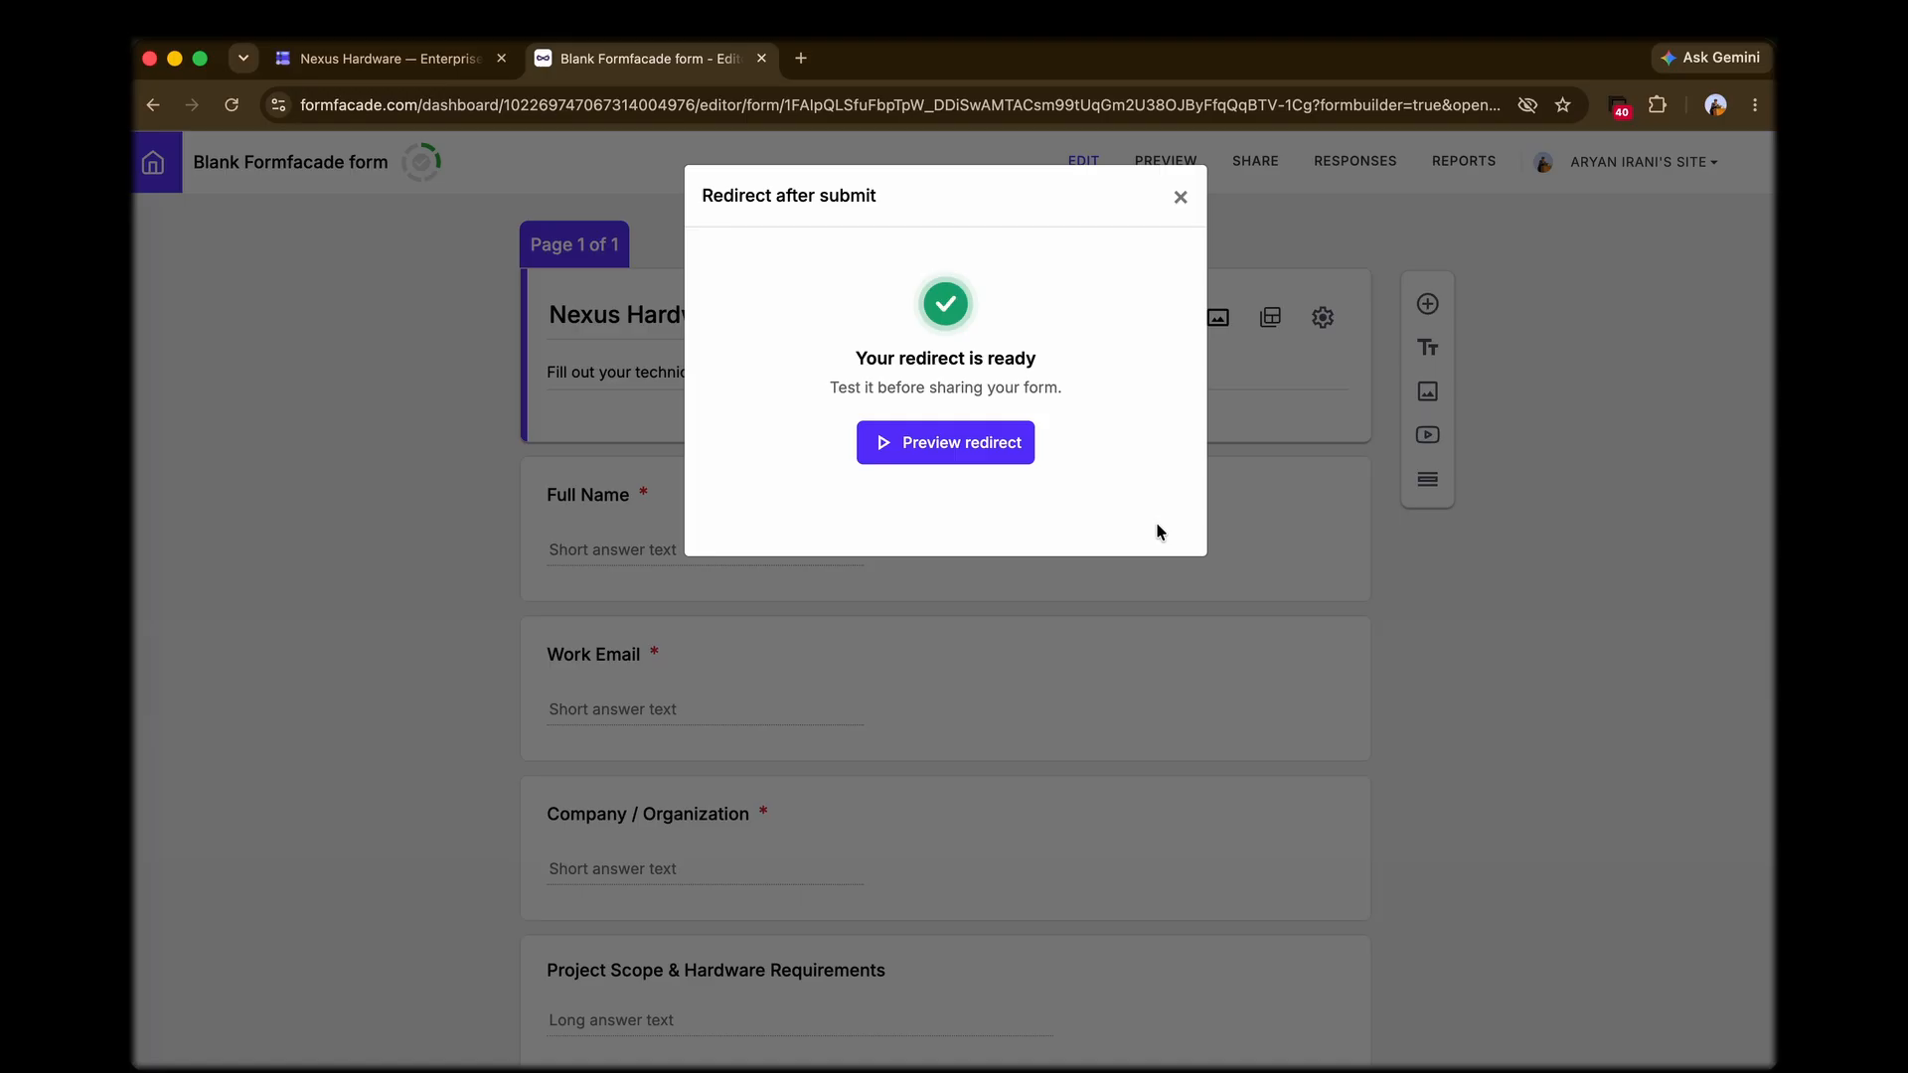
{"action": "left_click", "coordinate": [1002, 458]}
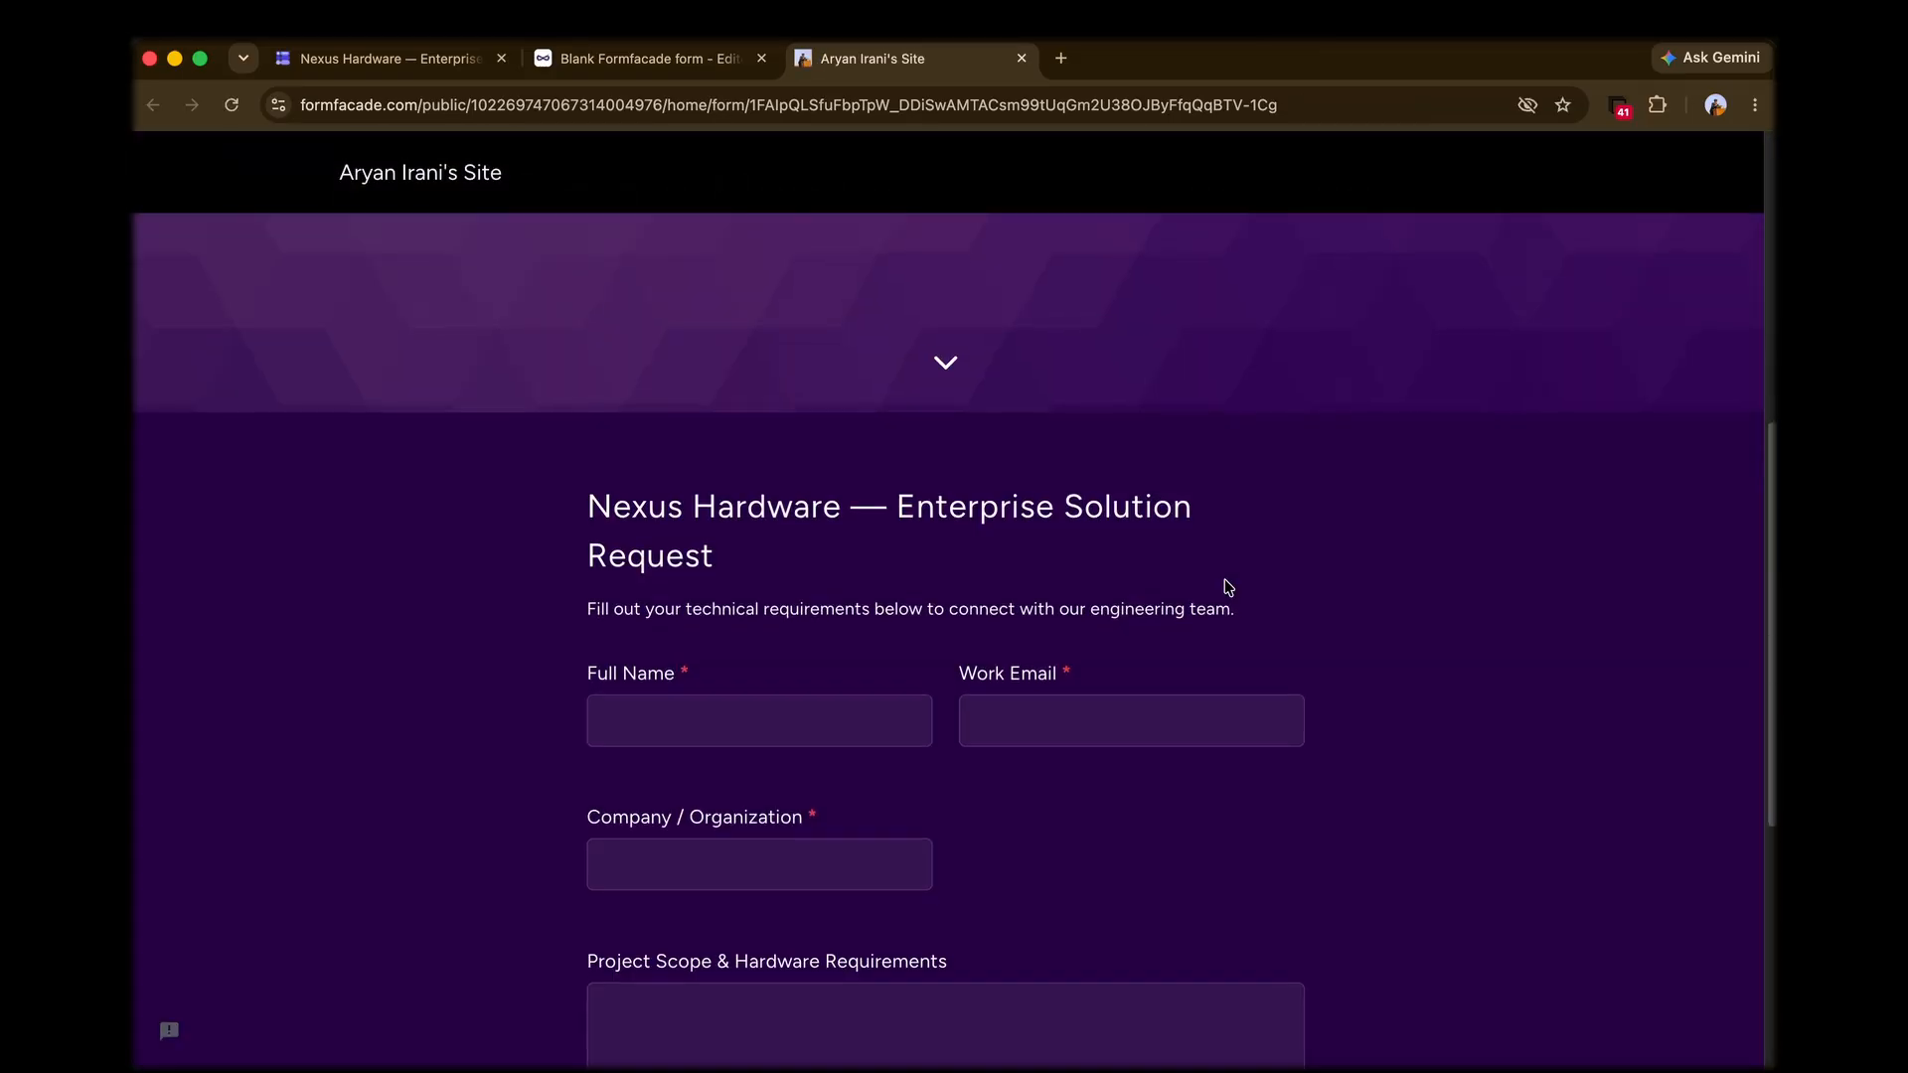
Step: Fill in the full name and work email, set the company to MindStorm and the project scope to "-", and submit the form
{"action": "left_click", "coordinate": [754, 514]}
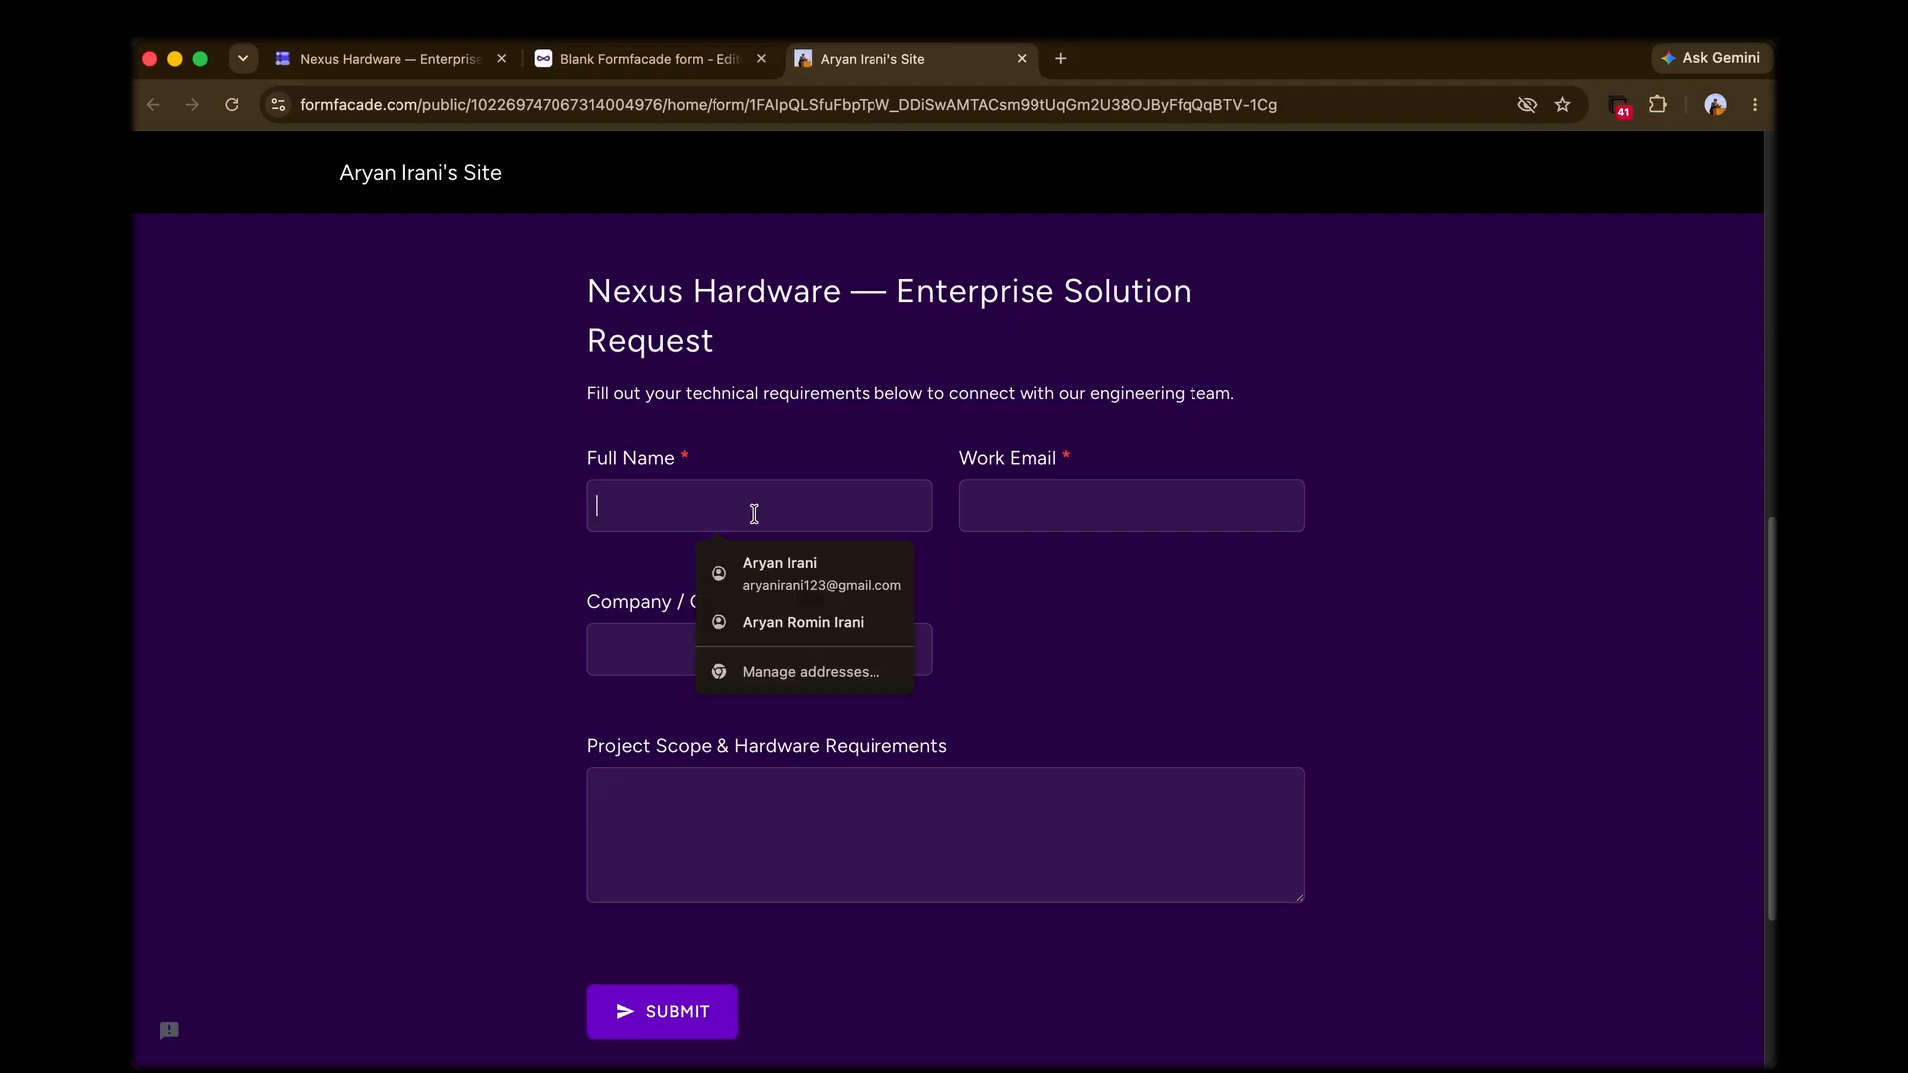
{"action": "left_click", "coordinate": [770, 559]}
{"action": "left_click", "coordinate": [733, 652]}
{"action": "left_click", "coordinate": [746, 709]}
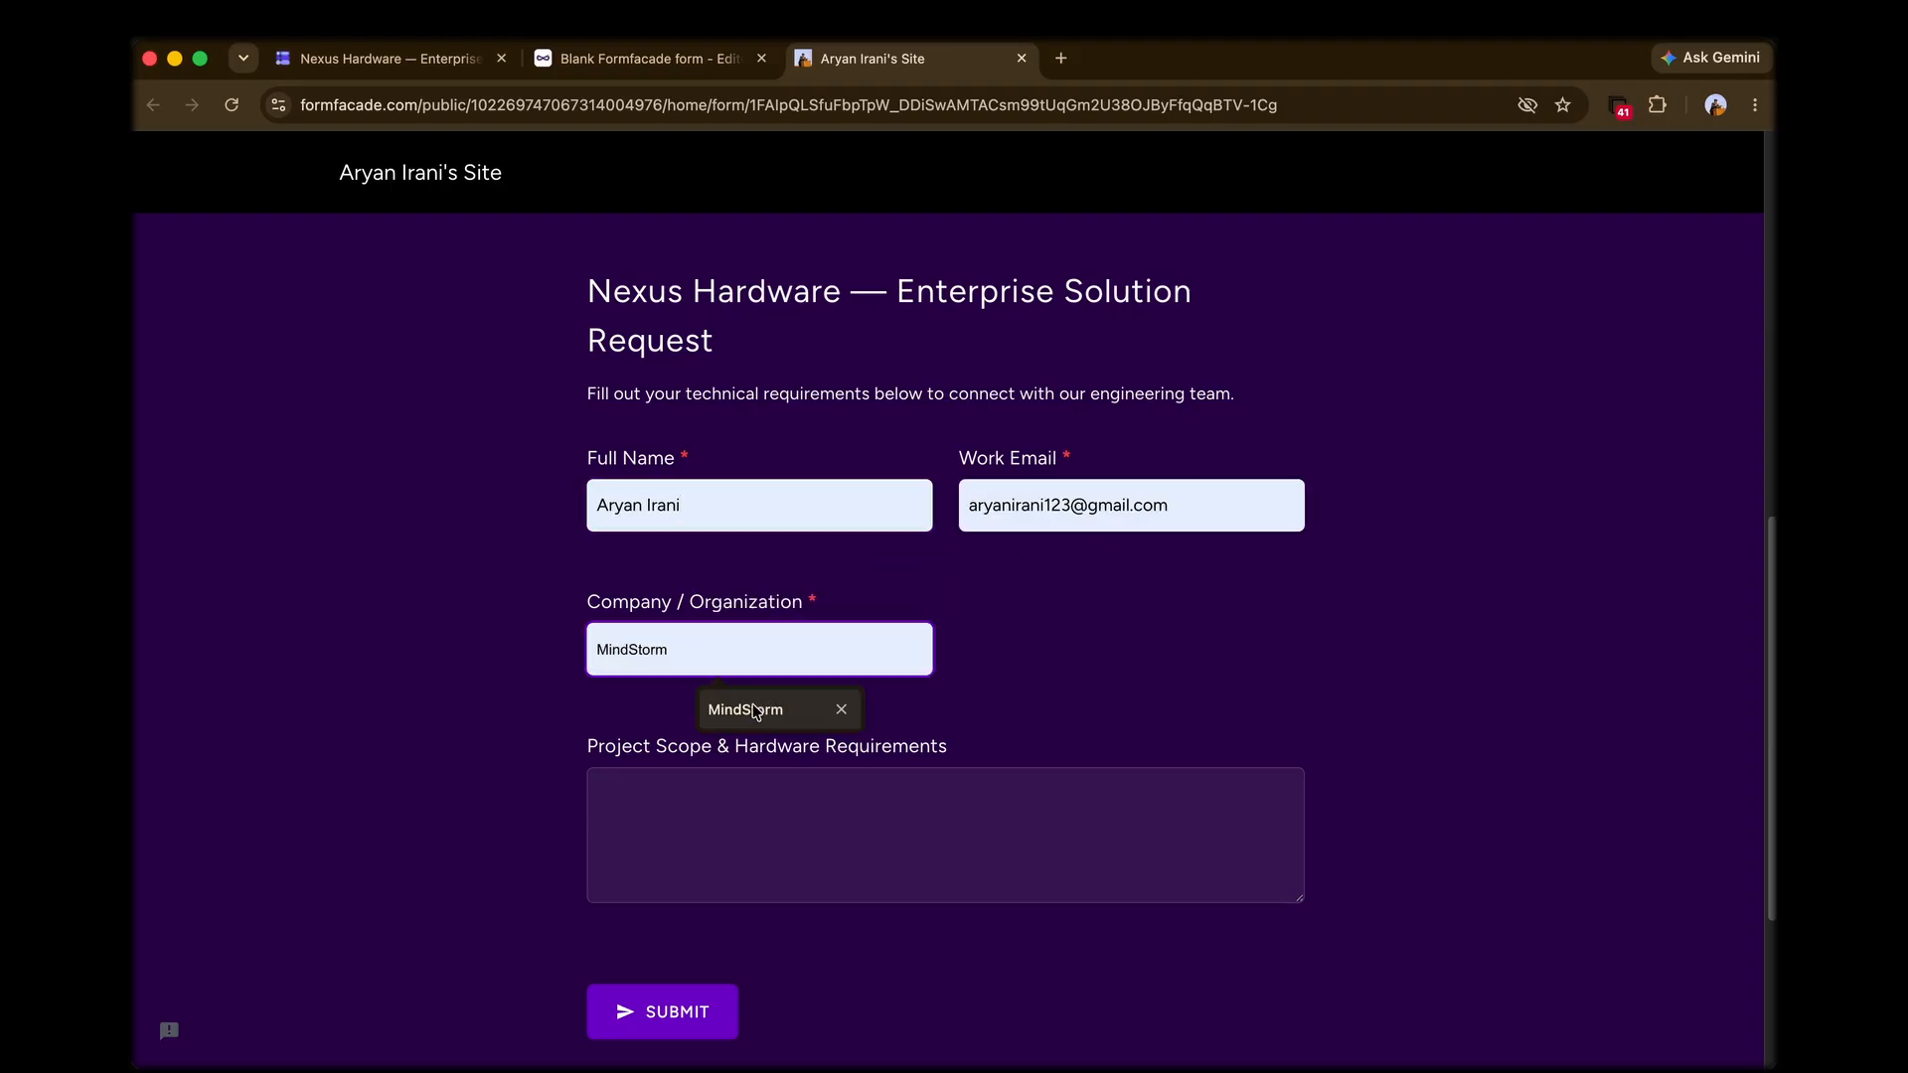
{"action": "left_click", "coordinate": [702, 815]}
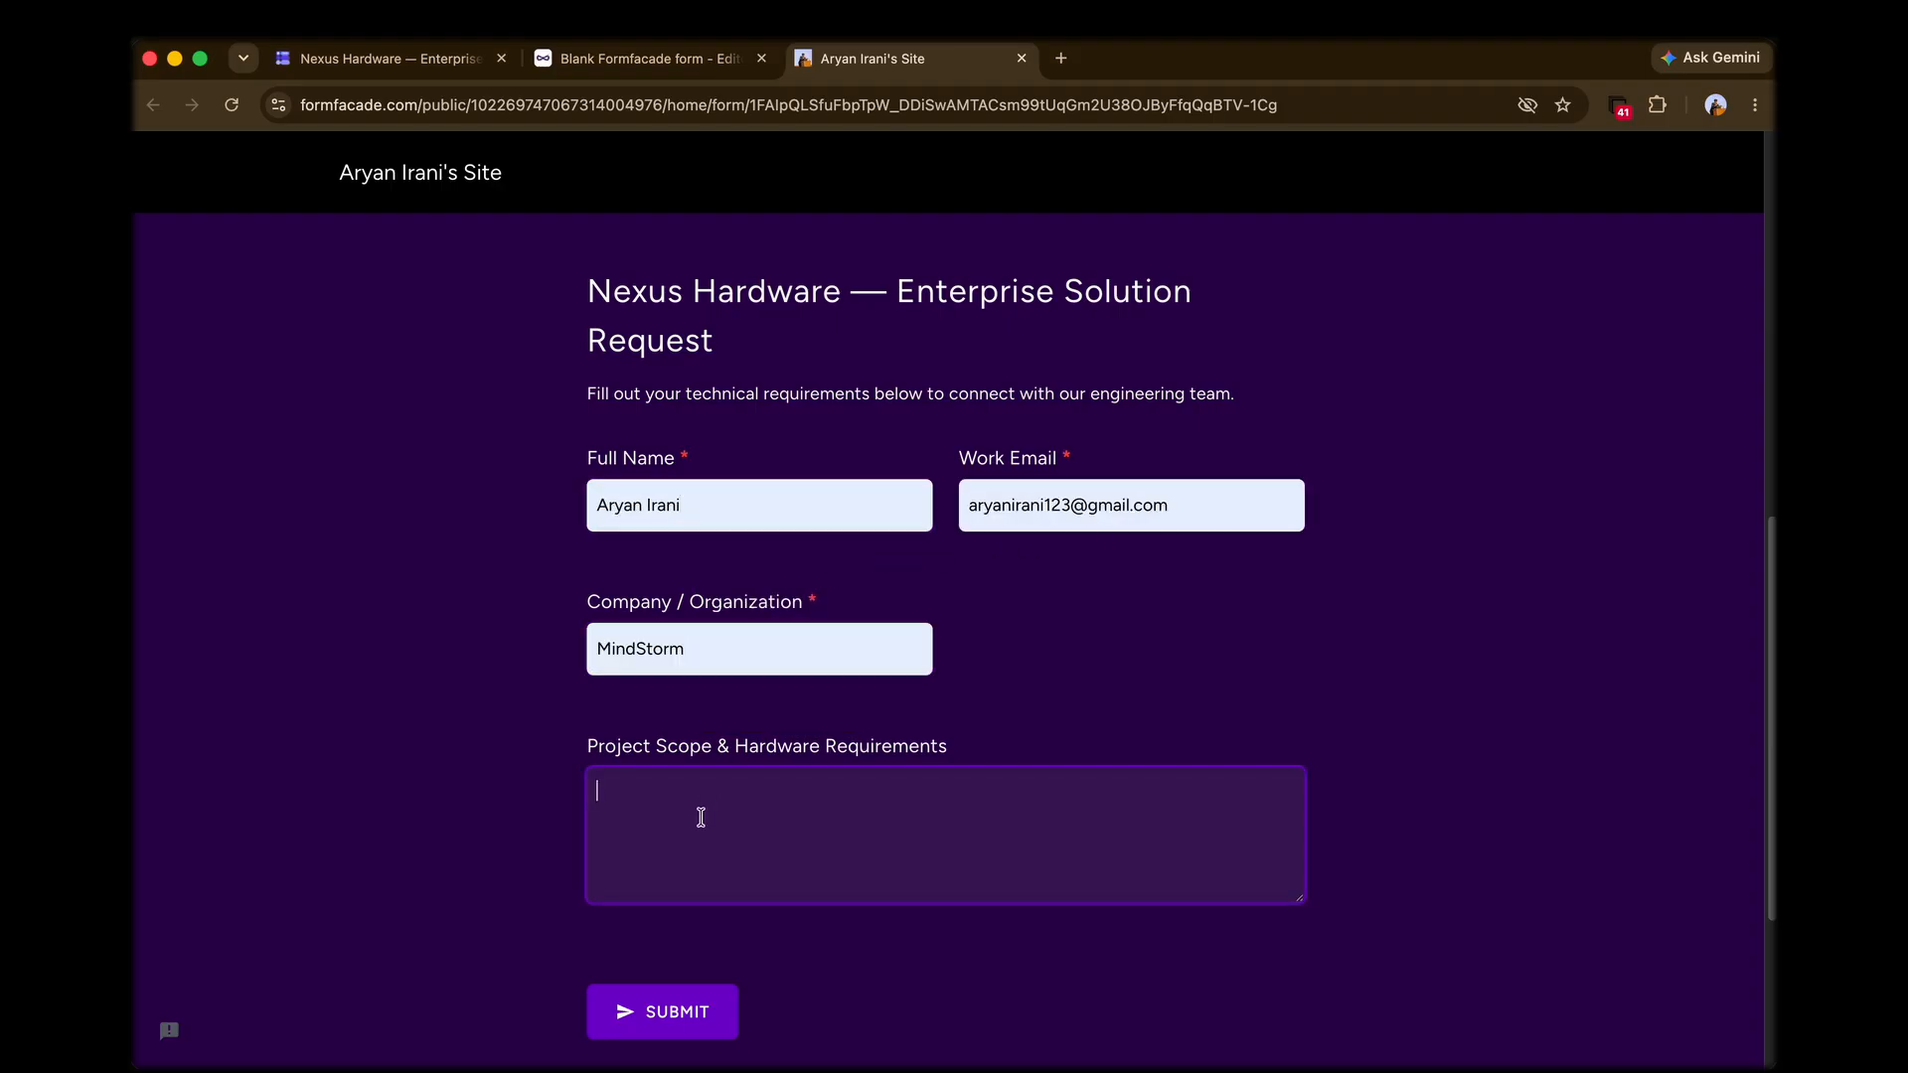
{"action": "left_click", "coordinate": [1230, 702]}
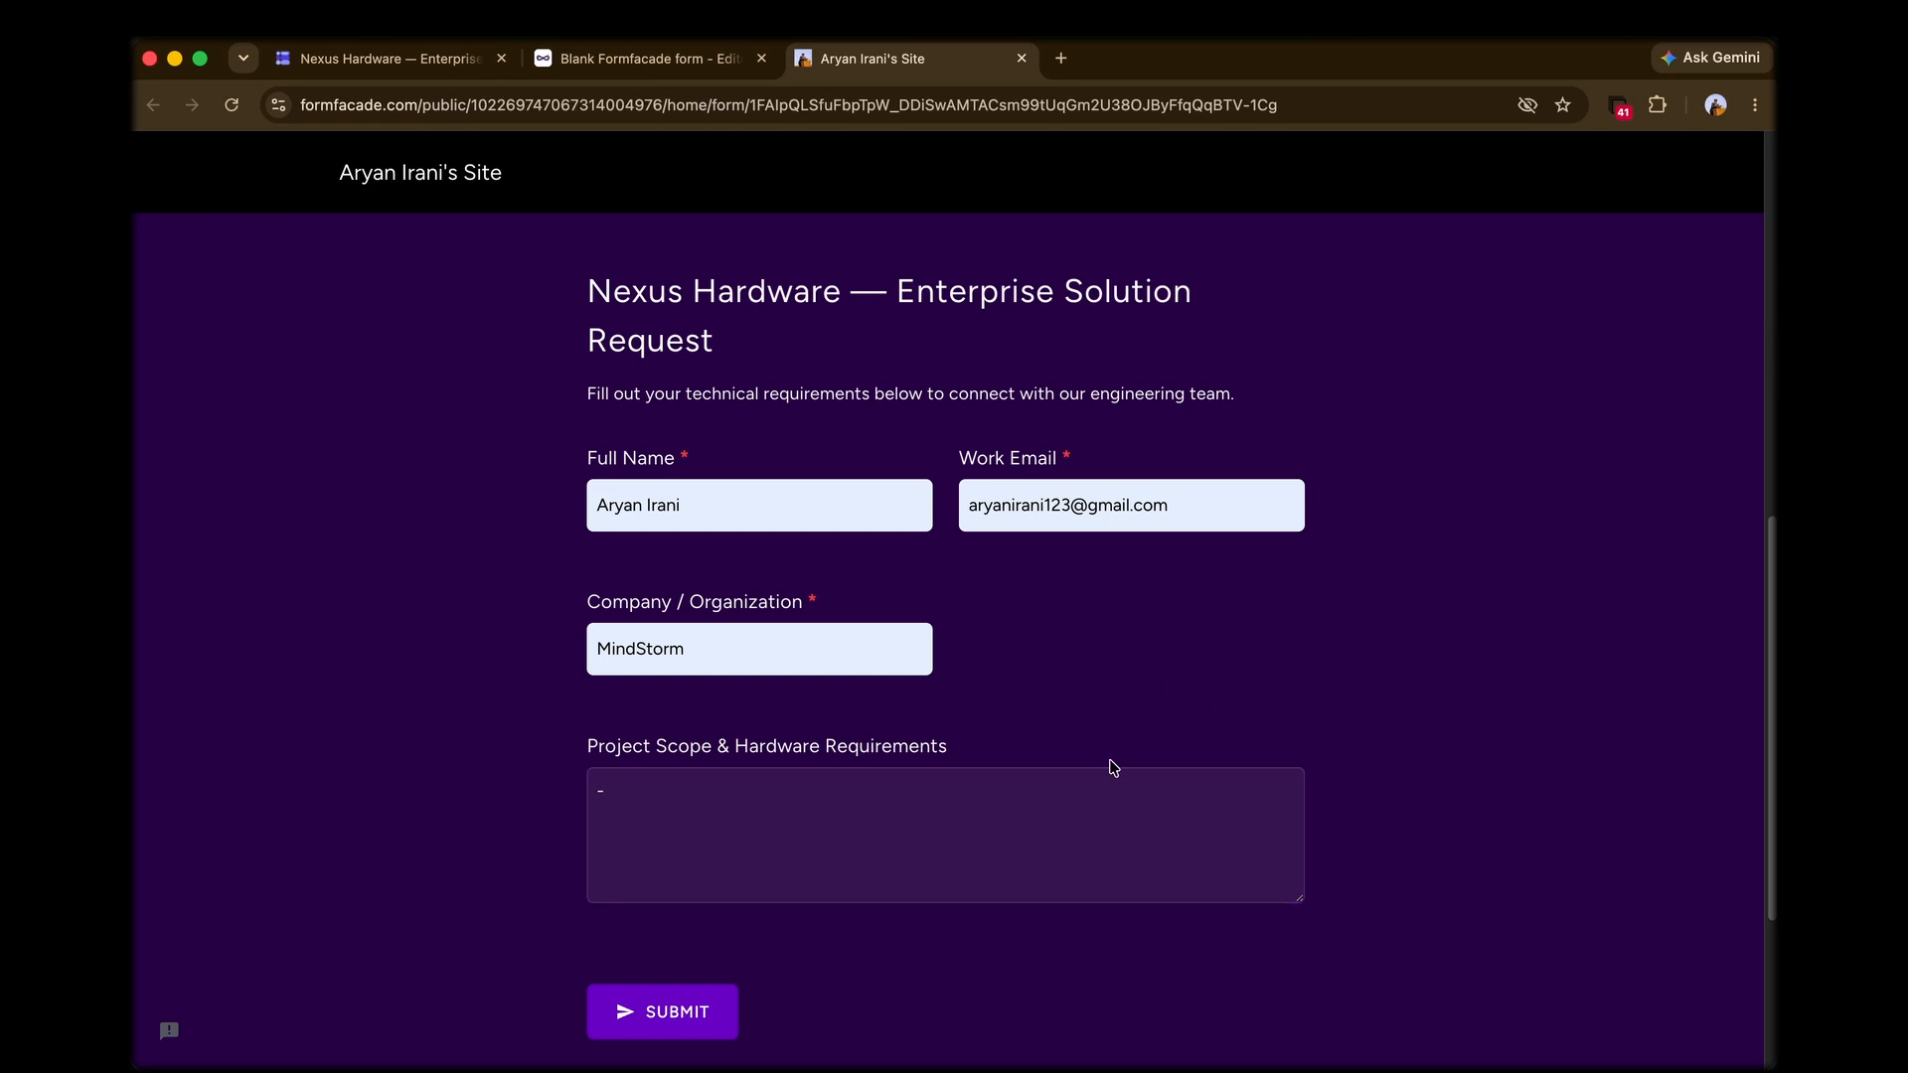
{"action": "left_click", "coordinate": [649, 1005]}
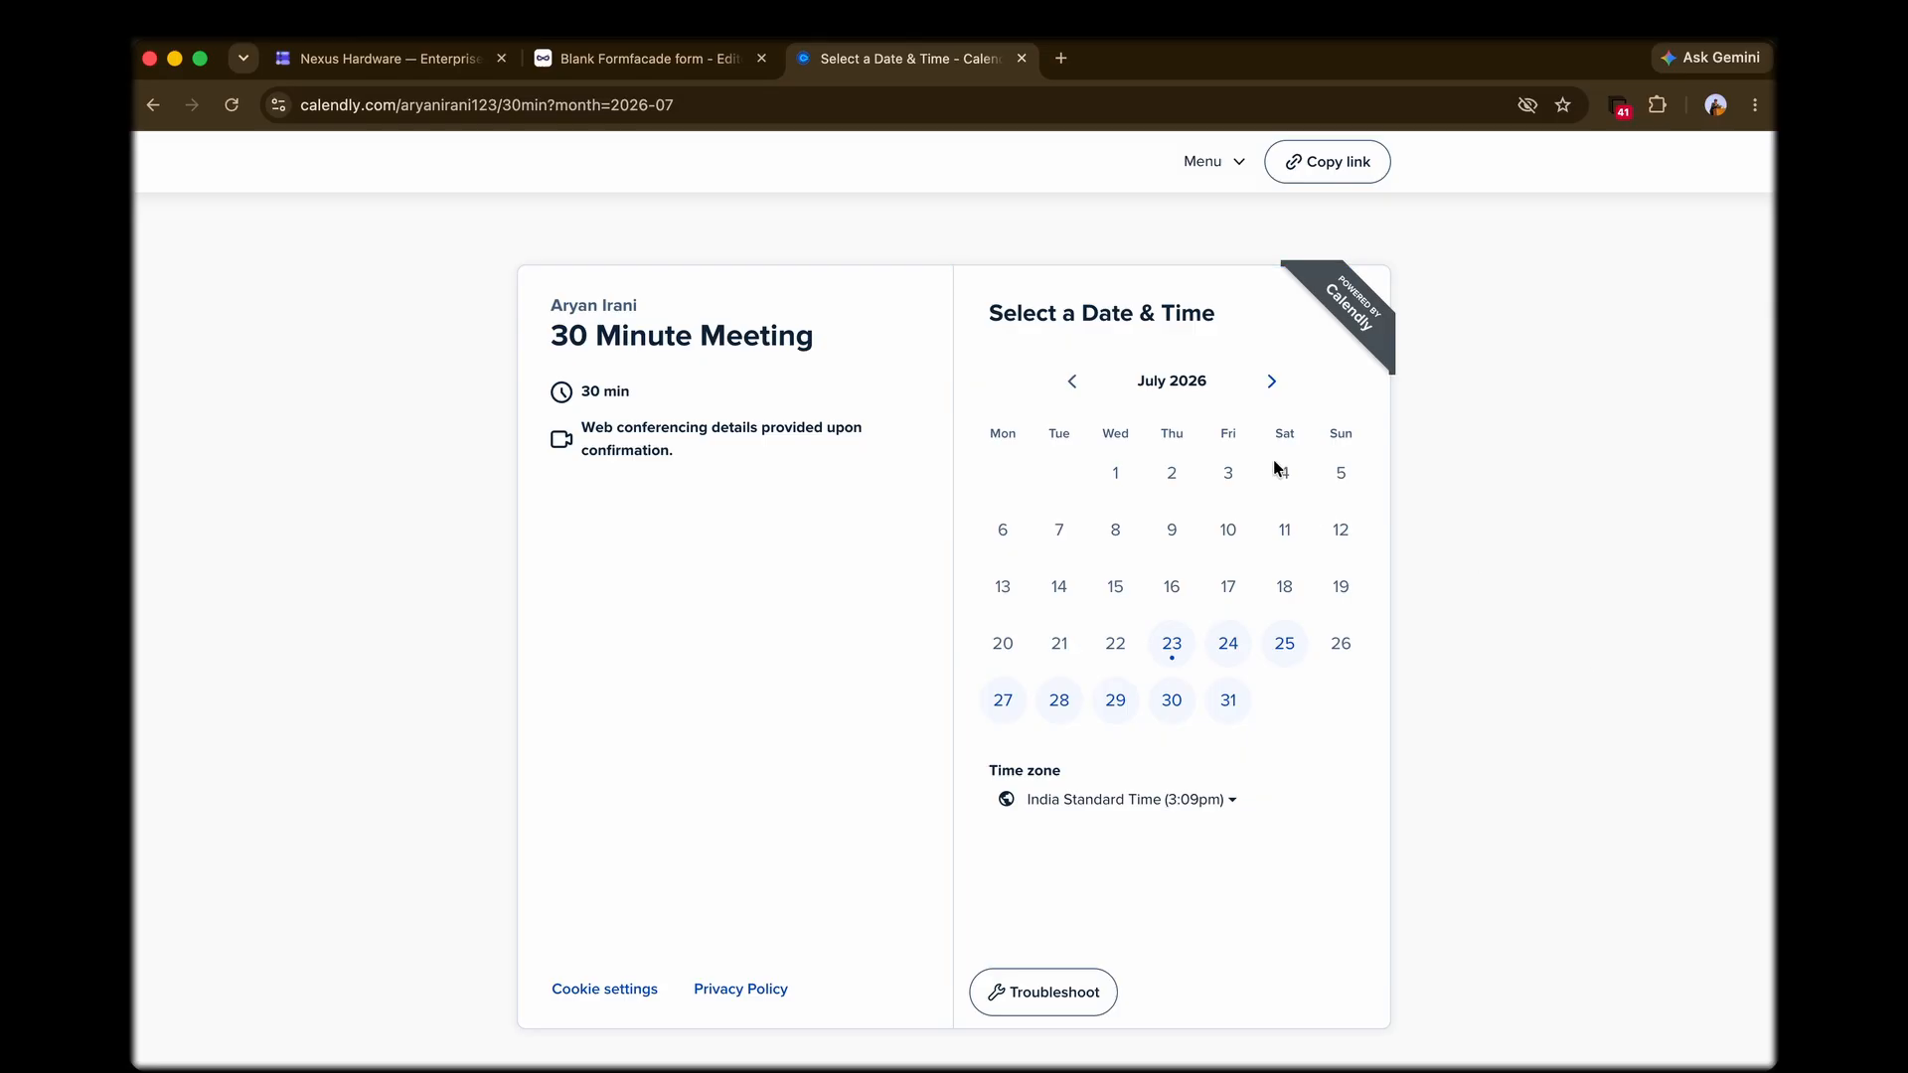
Step: Look through the following month in the Calendly calendar, return to July 2026, and view the time slots for July 23
{"action": "left_click", "coordinate": [1270, 383]}
{"action": "left_click", "coordinate": [1072, 381]}
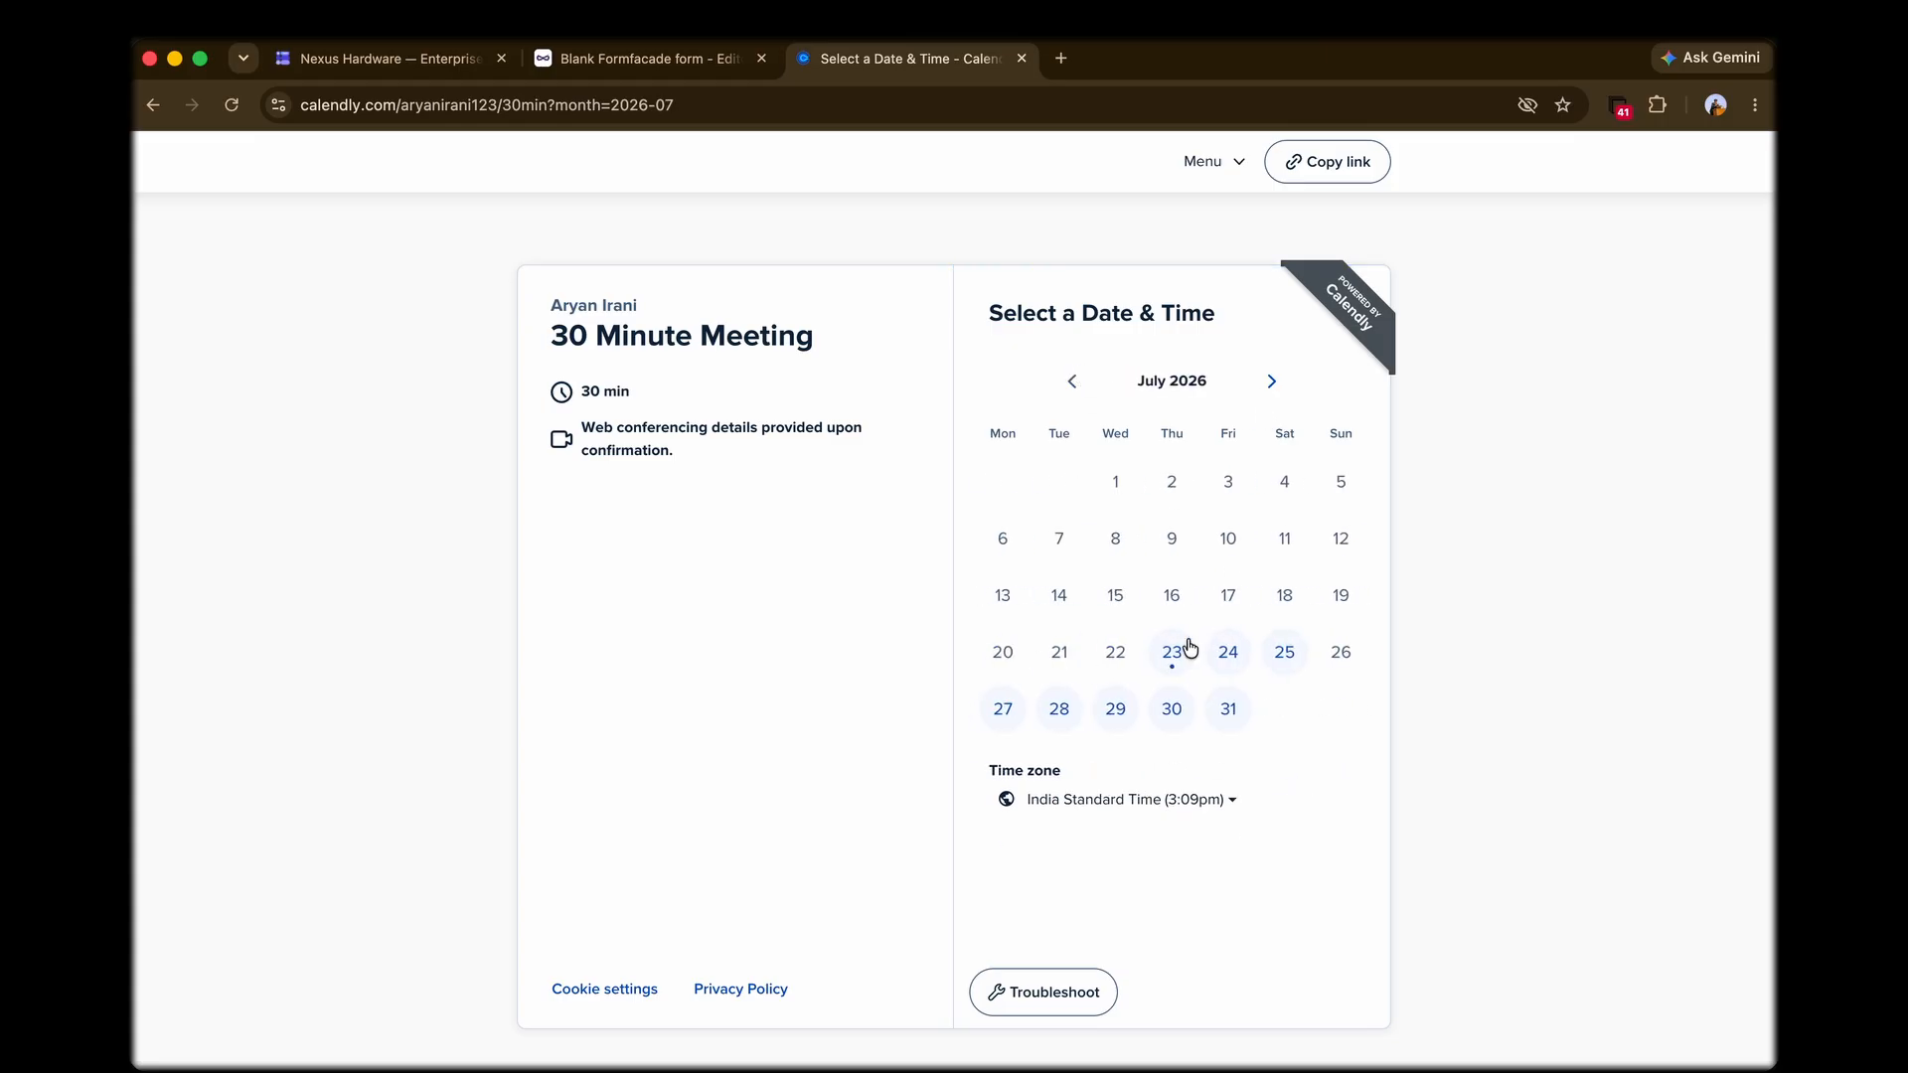
{"action": "left_click", "coordinate": [1185, 659]}
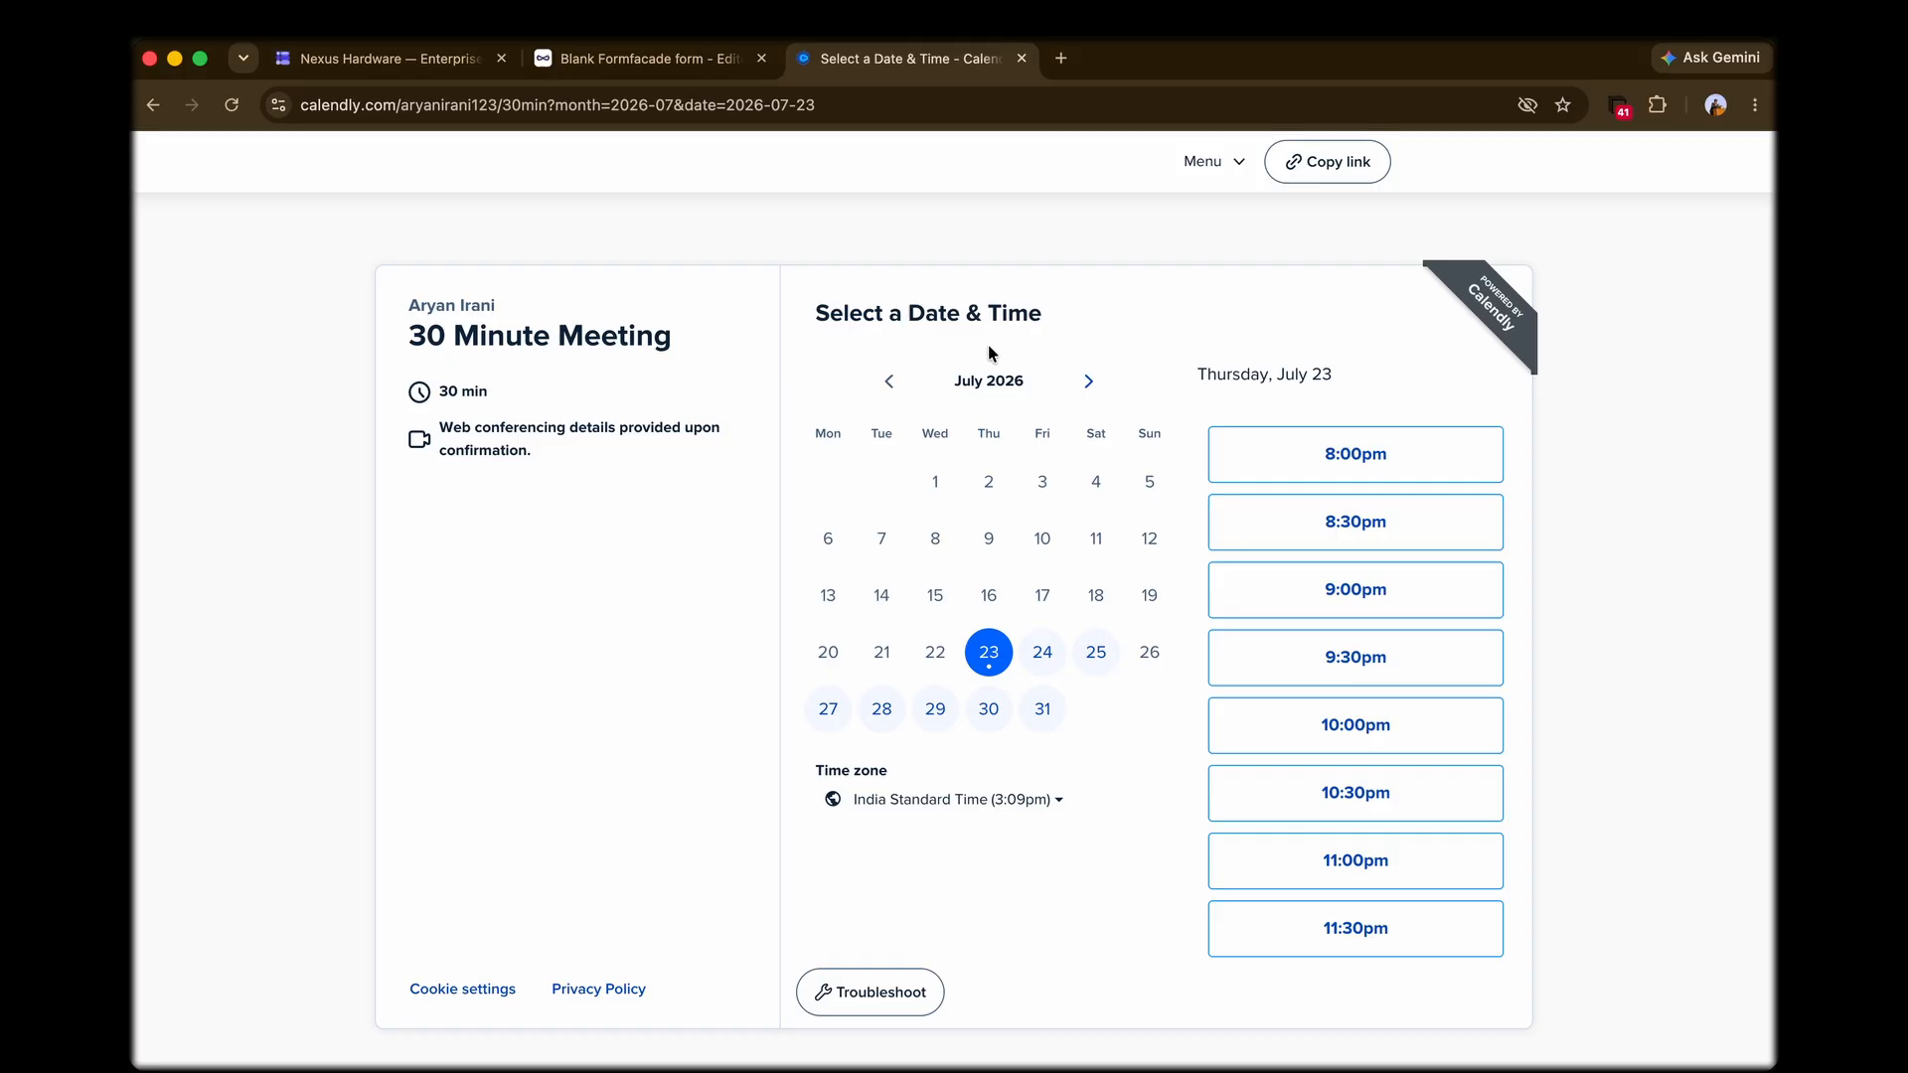
Step: Return to Formfacade, close the redirect dialog, and examine the Submit section's redirect URL and after-submit action options
{"action": "left_click", "coordinate": [662, 70]}
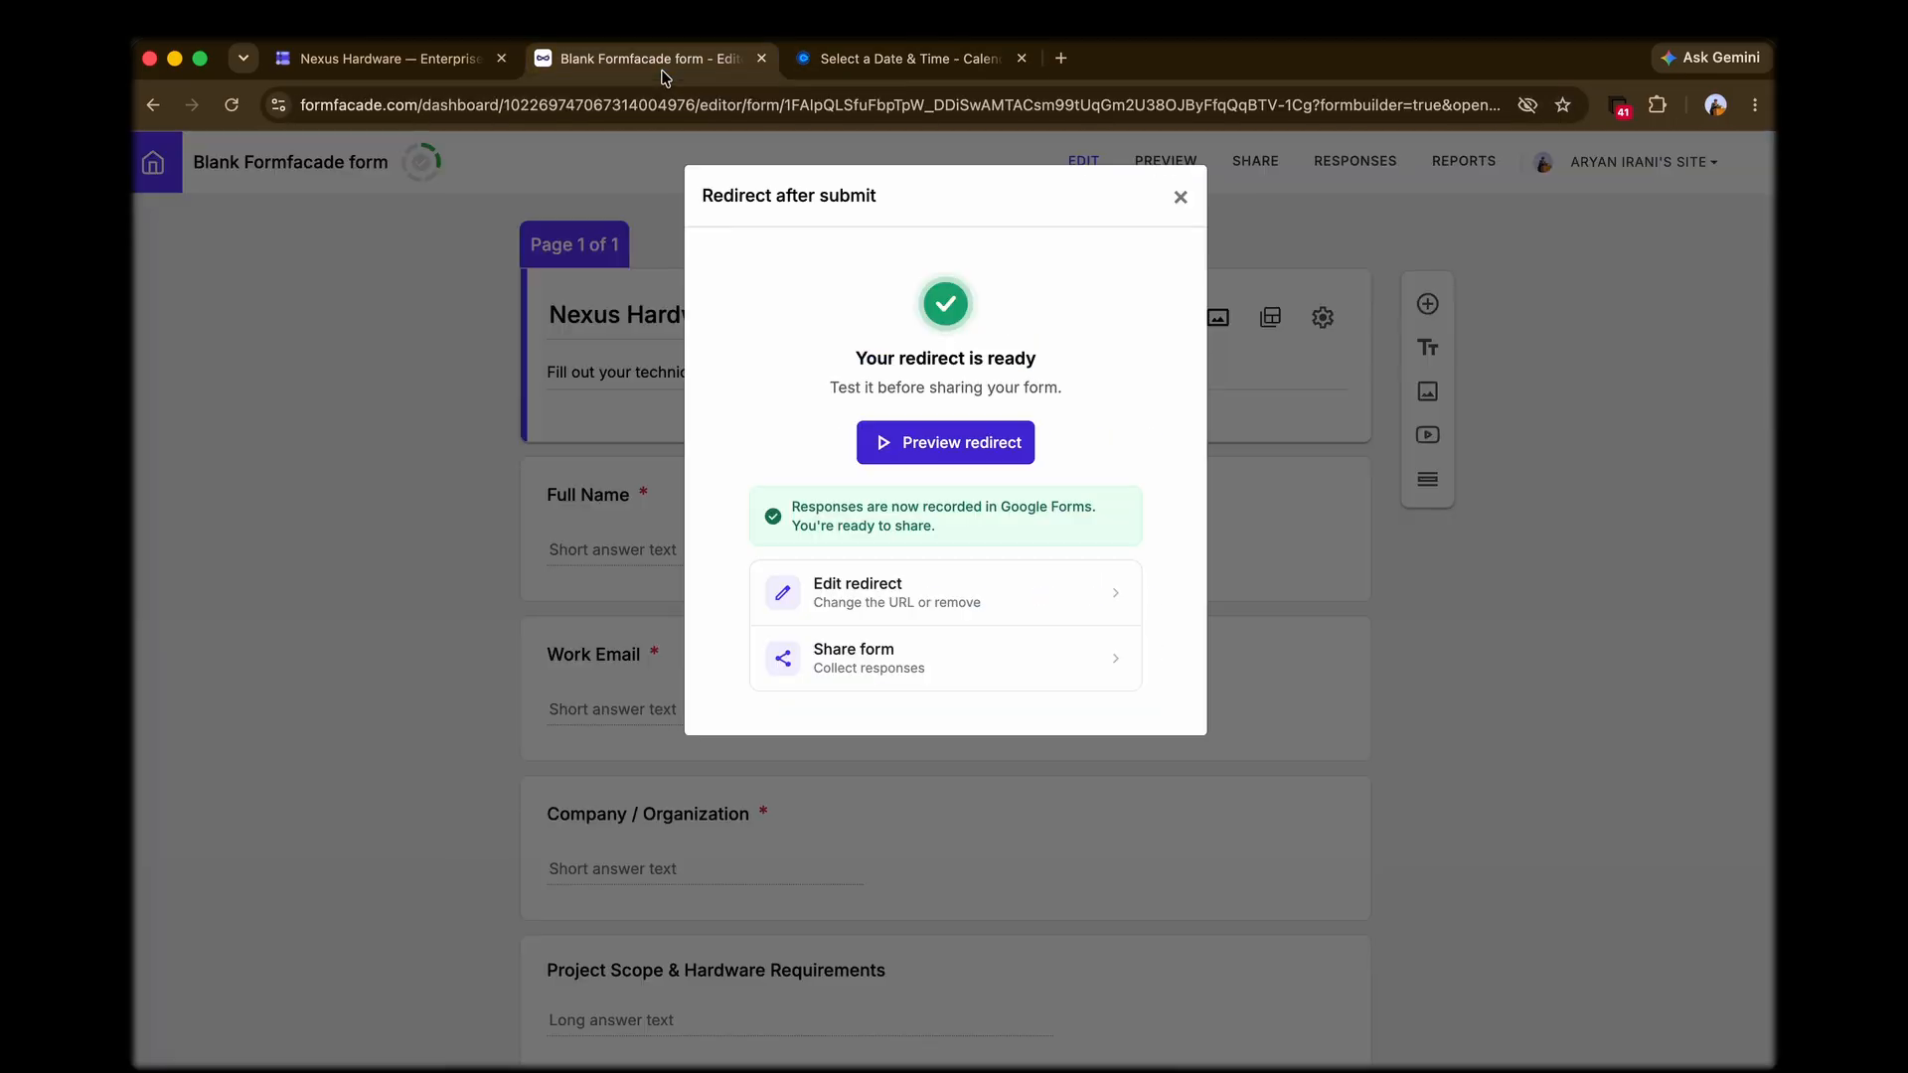
{"action": "left_click", "coordinate": [1179, 197]}
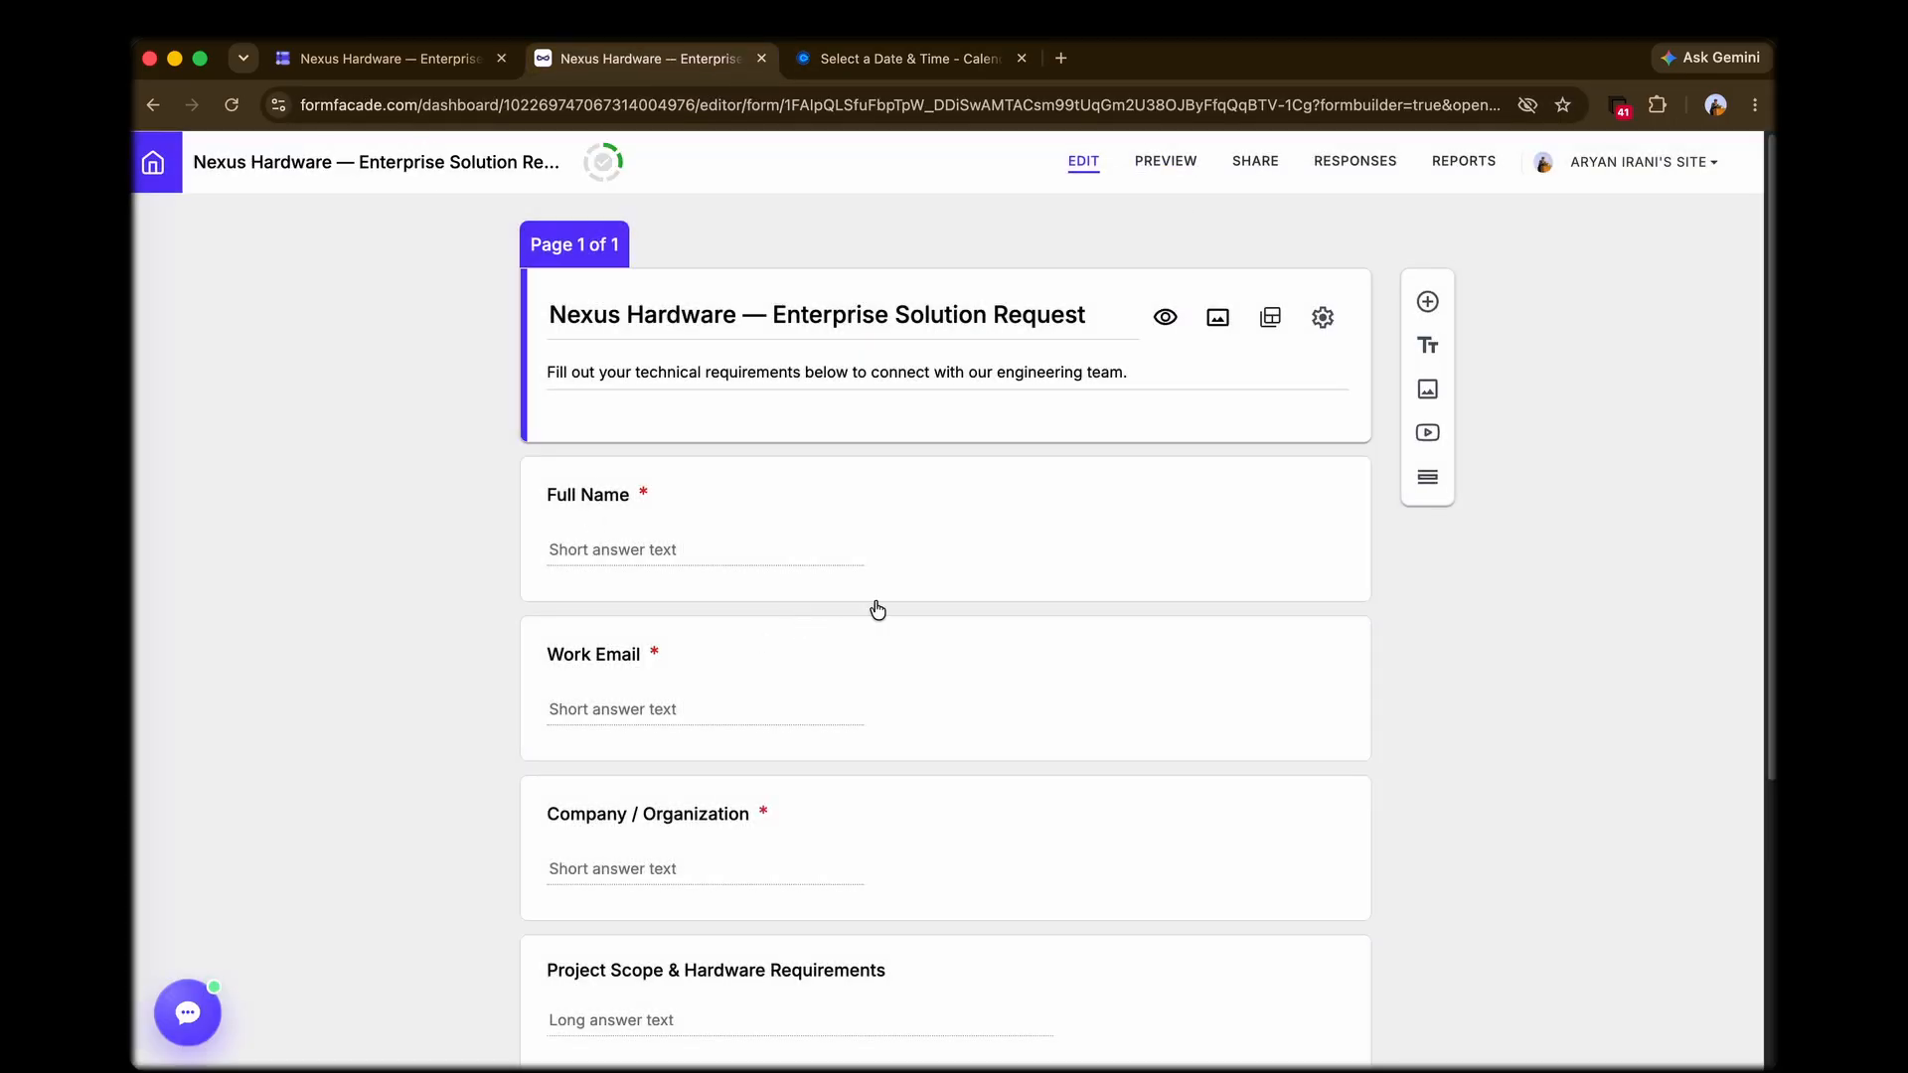
{"action": "scroll", "coordinate": [878, 609], "scroll_direction": "down", "scroll_amount": 5}
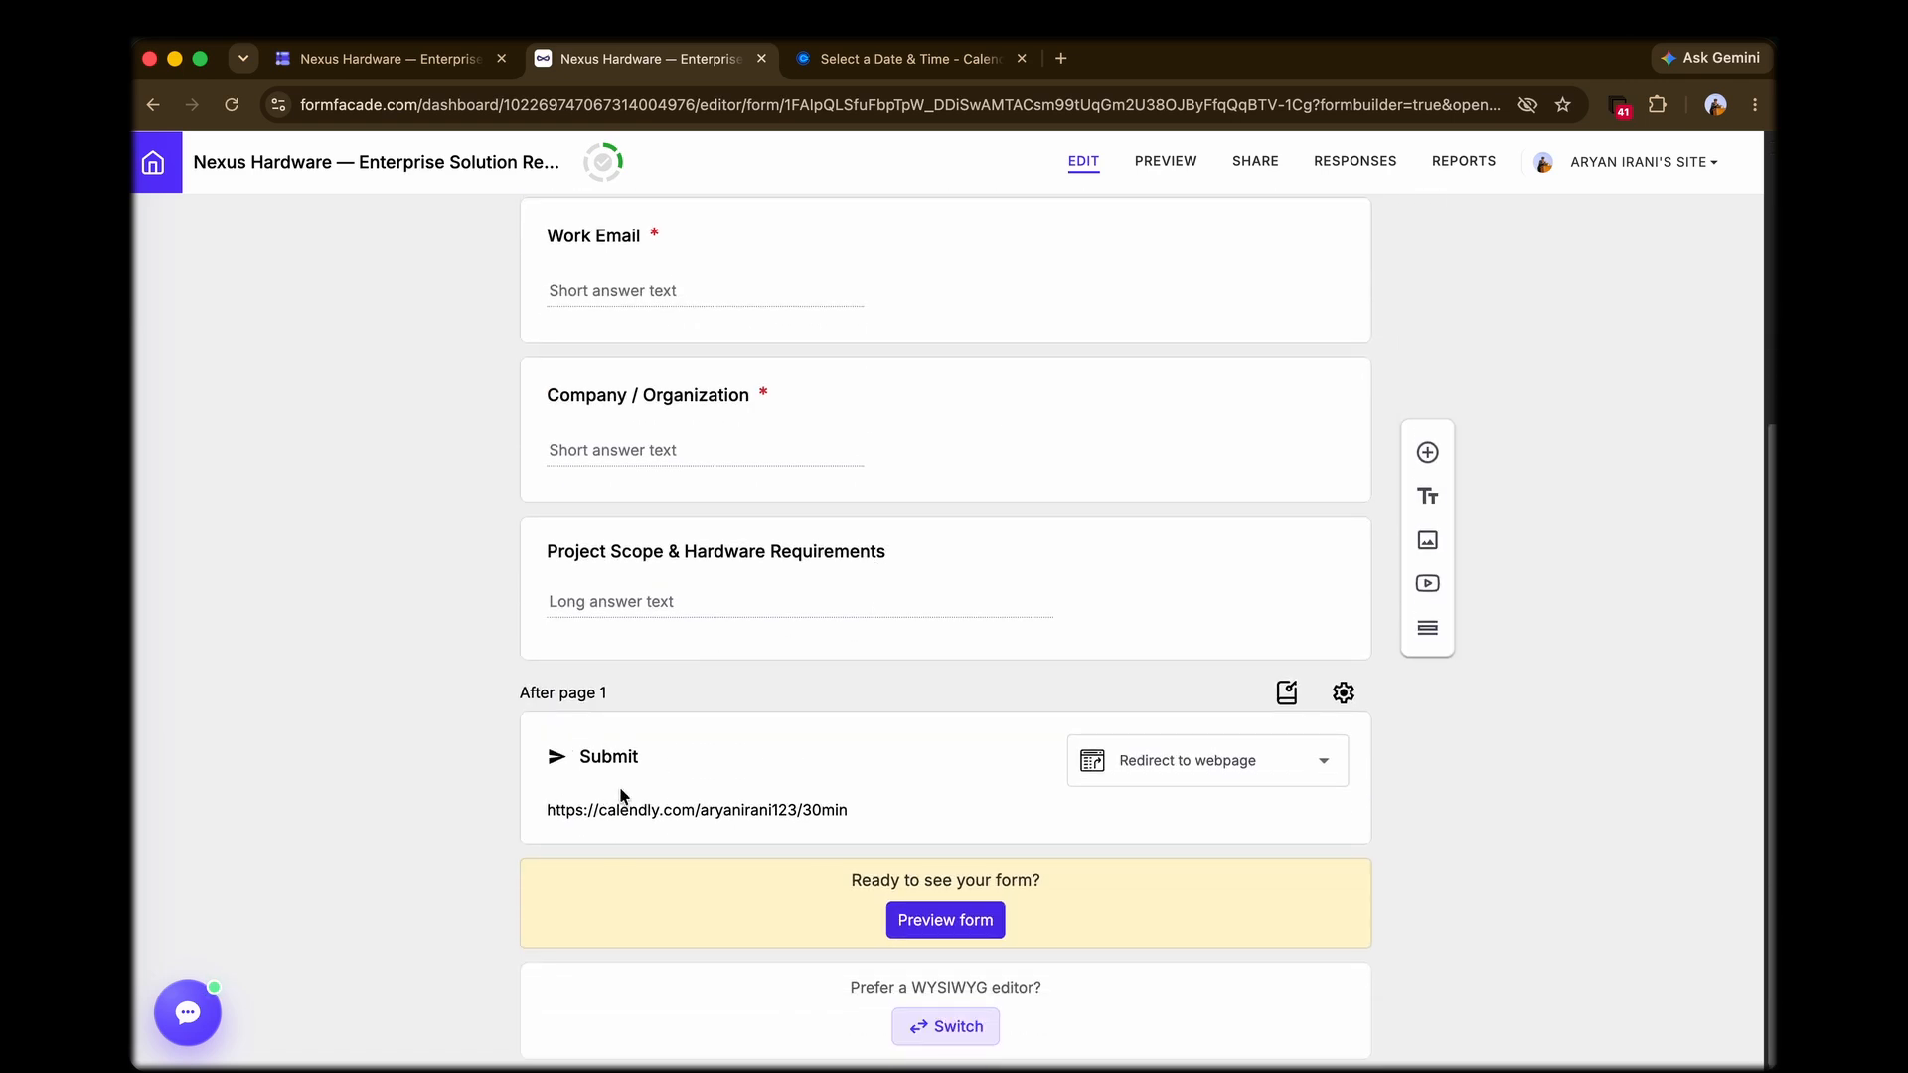
{"action": "left_click", "coordinate": [974, 767]}
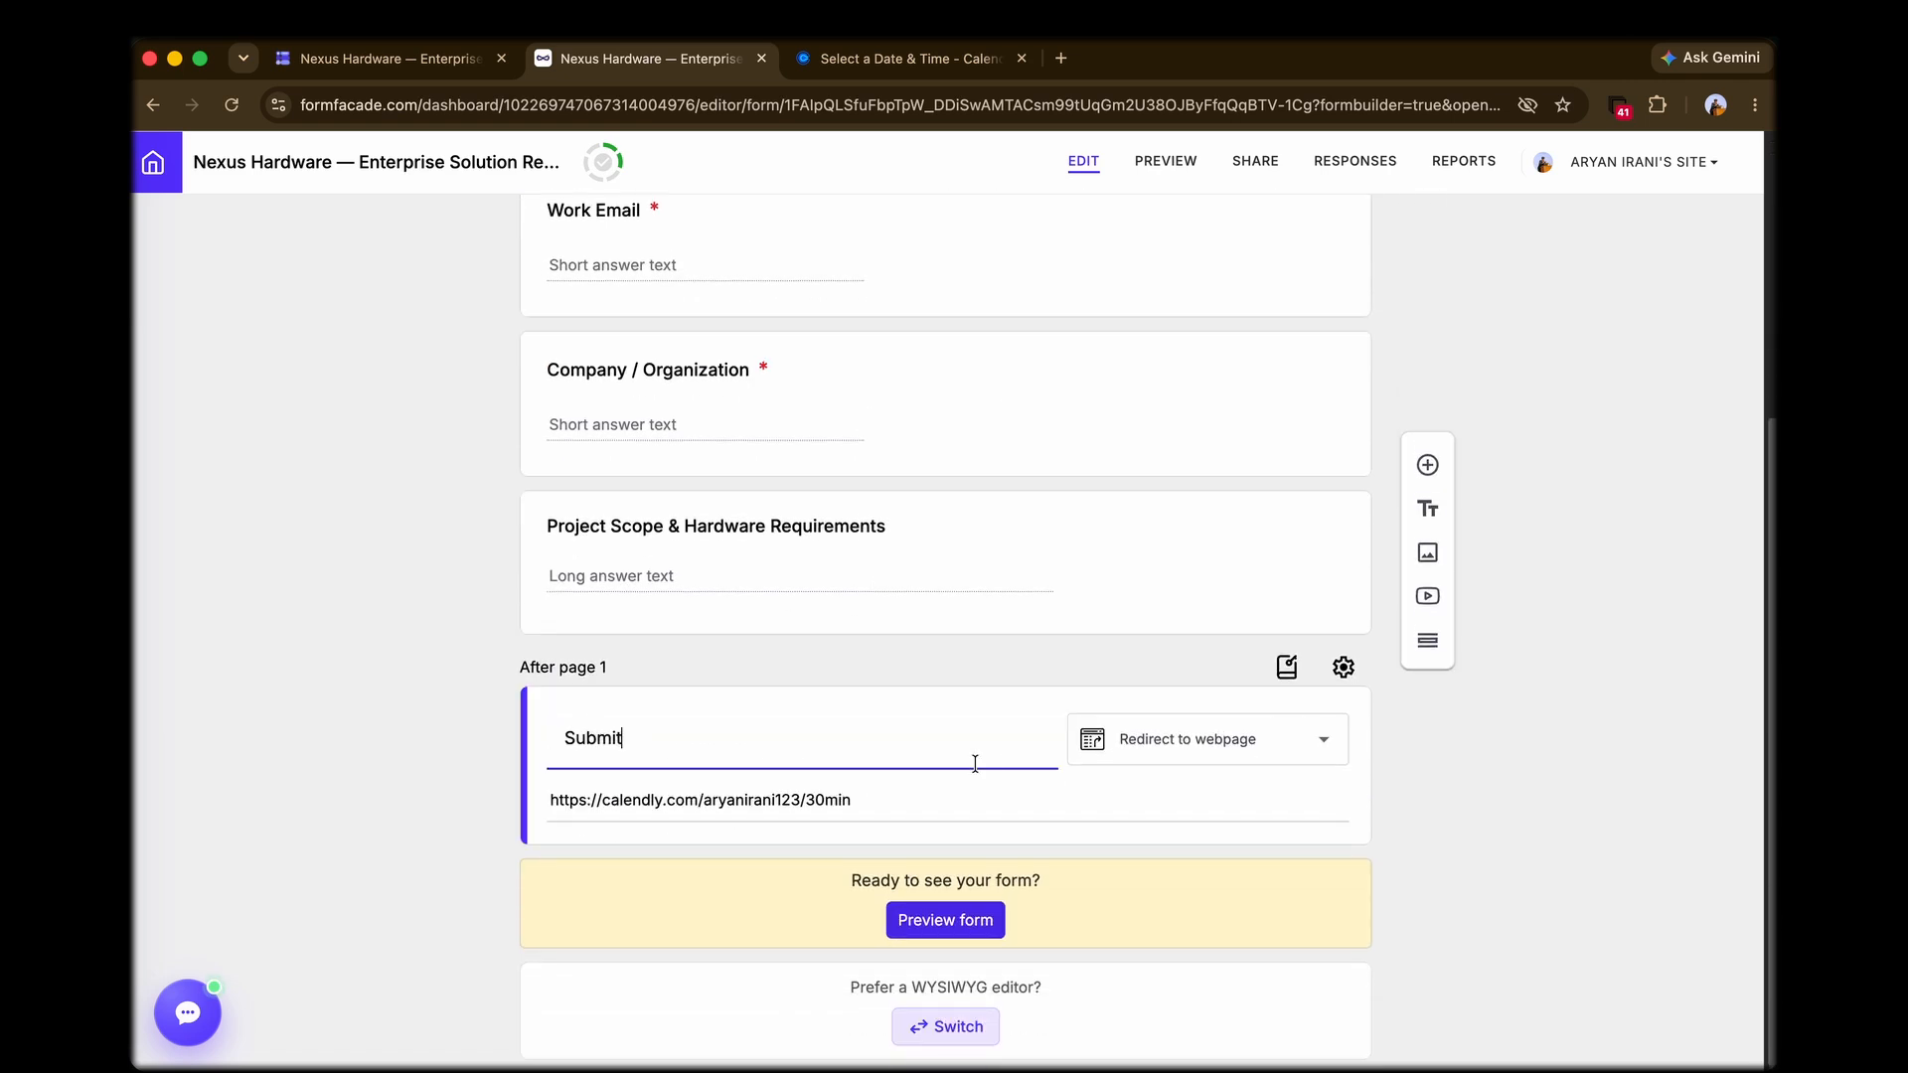
{"action": "left_click", "coordinate": [902, 790]}
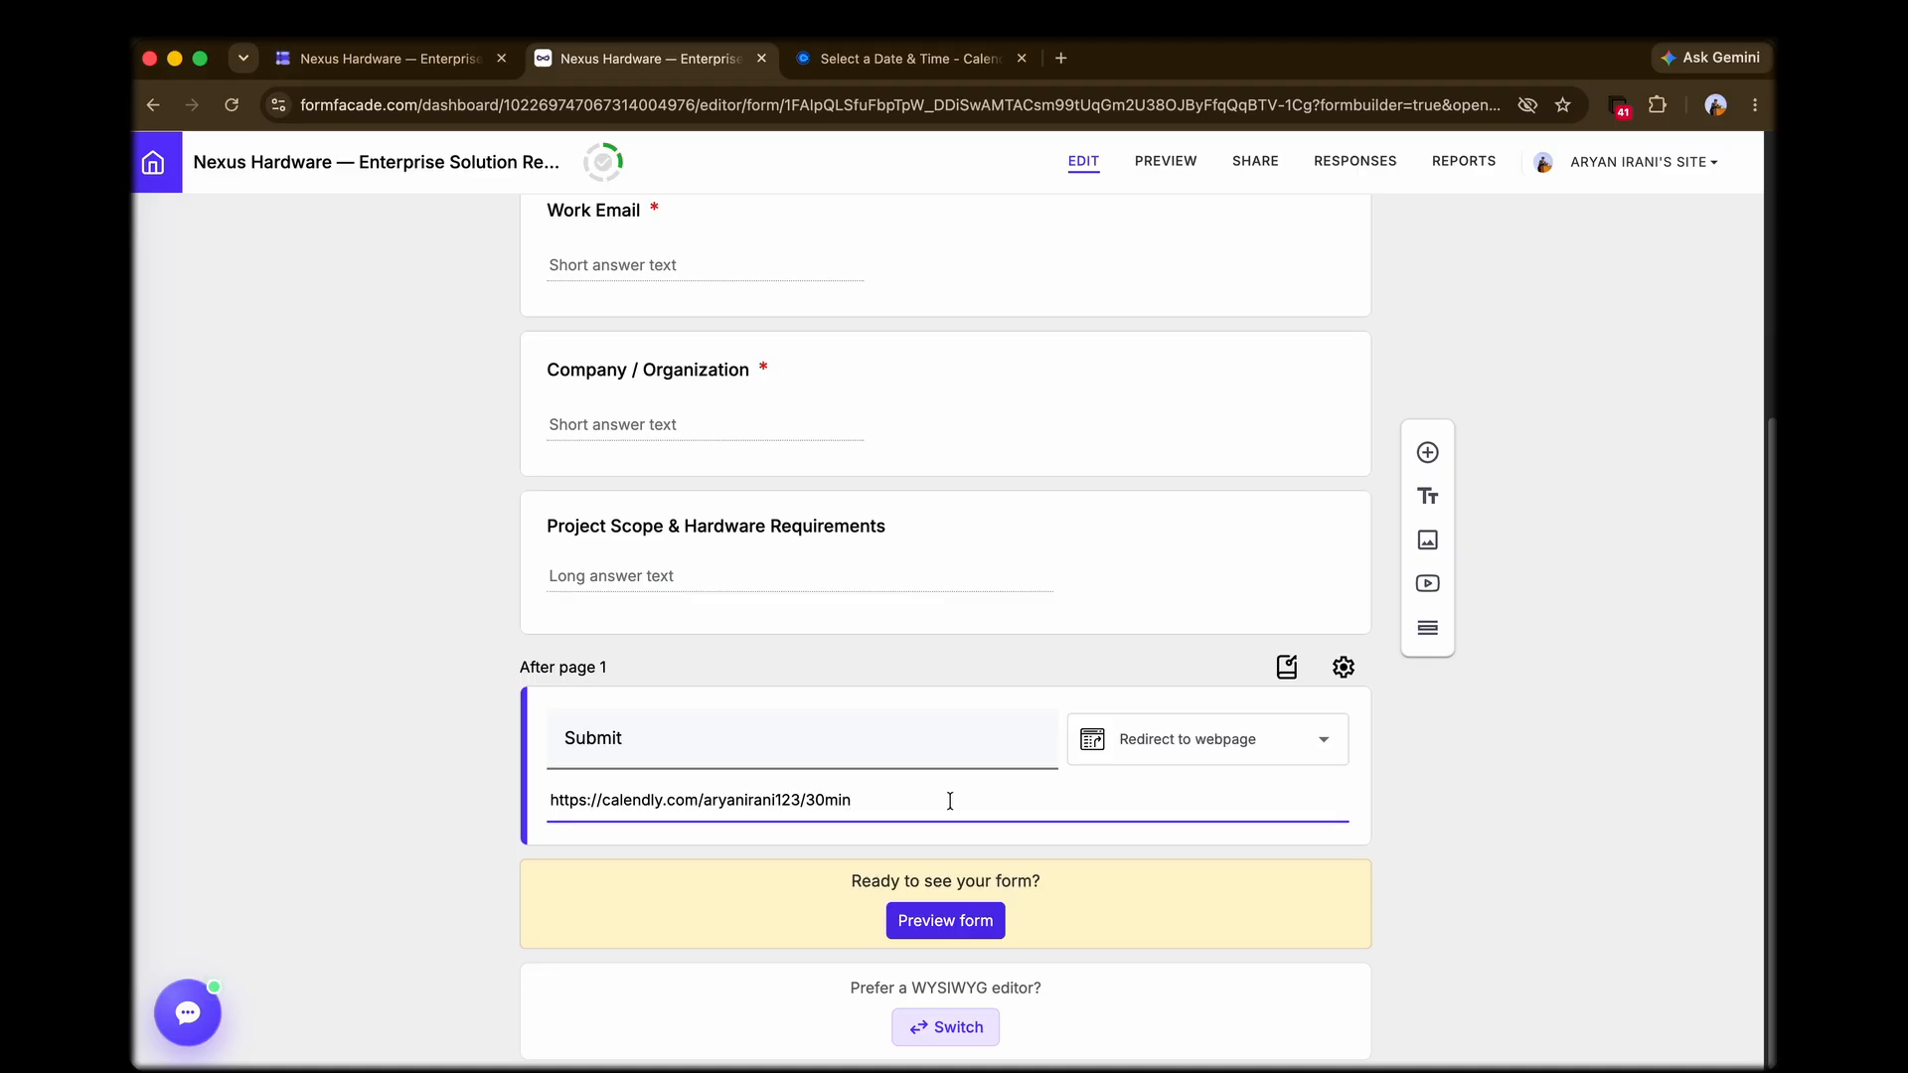
{"action": "left_click", "coordinate": [1172, 738]}
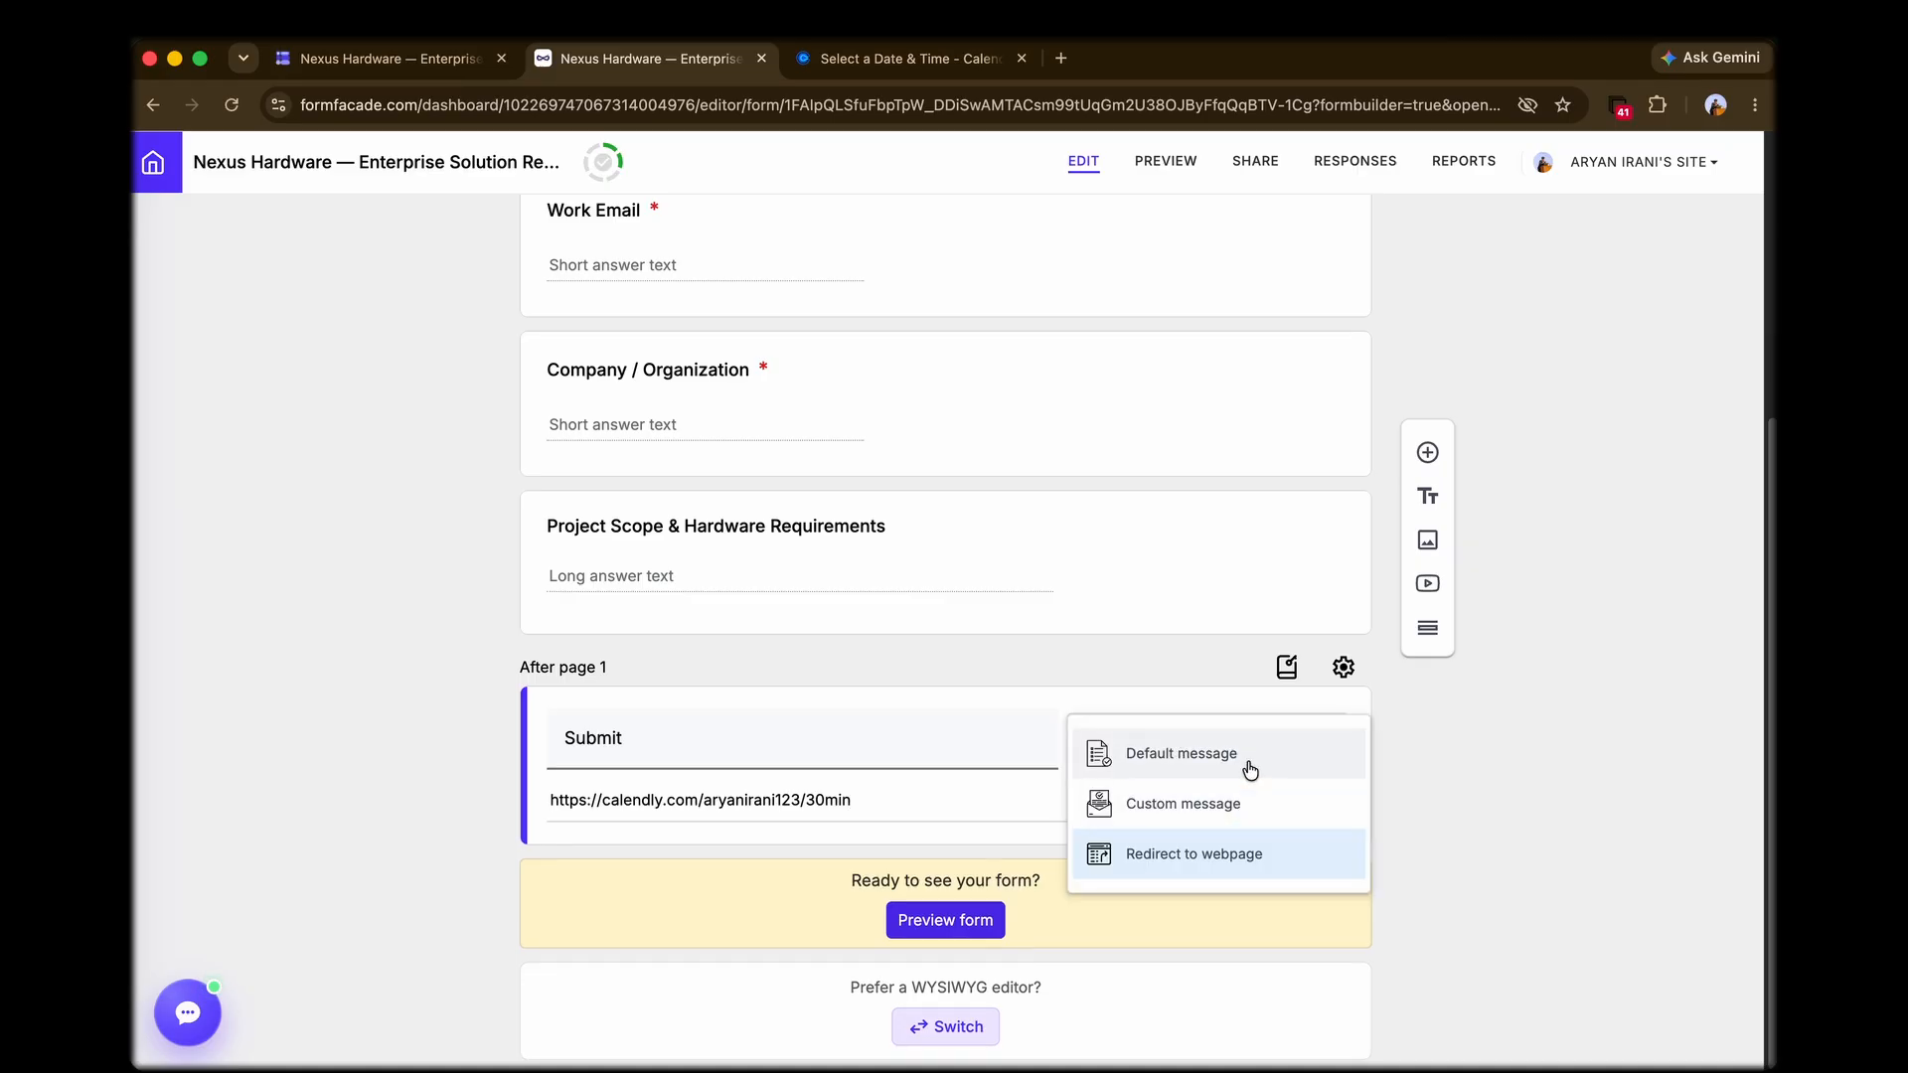
{"action": "left_click", "coordinate": [1518, 763]}
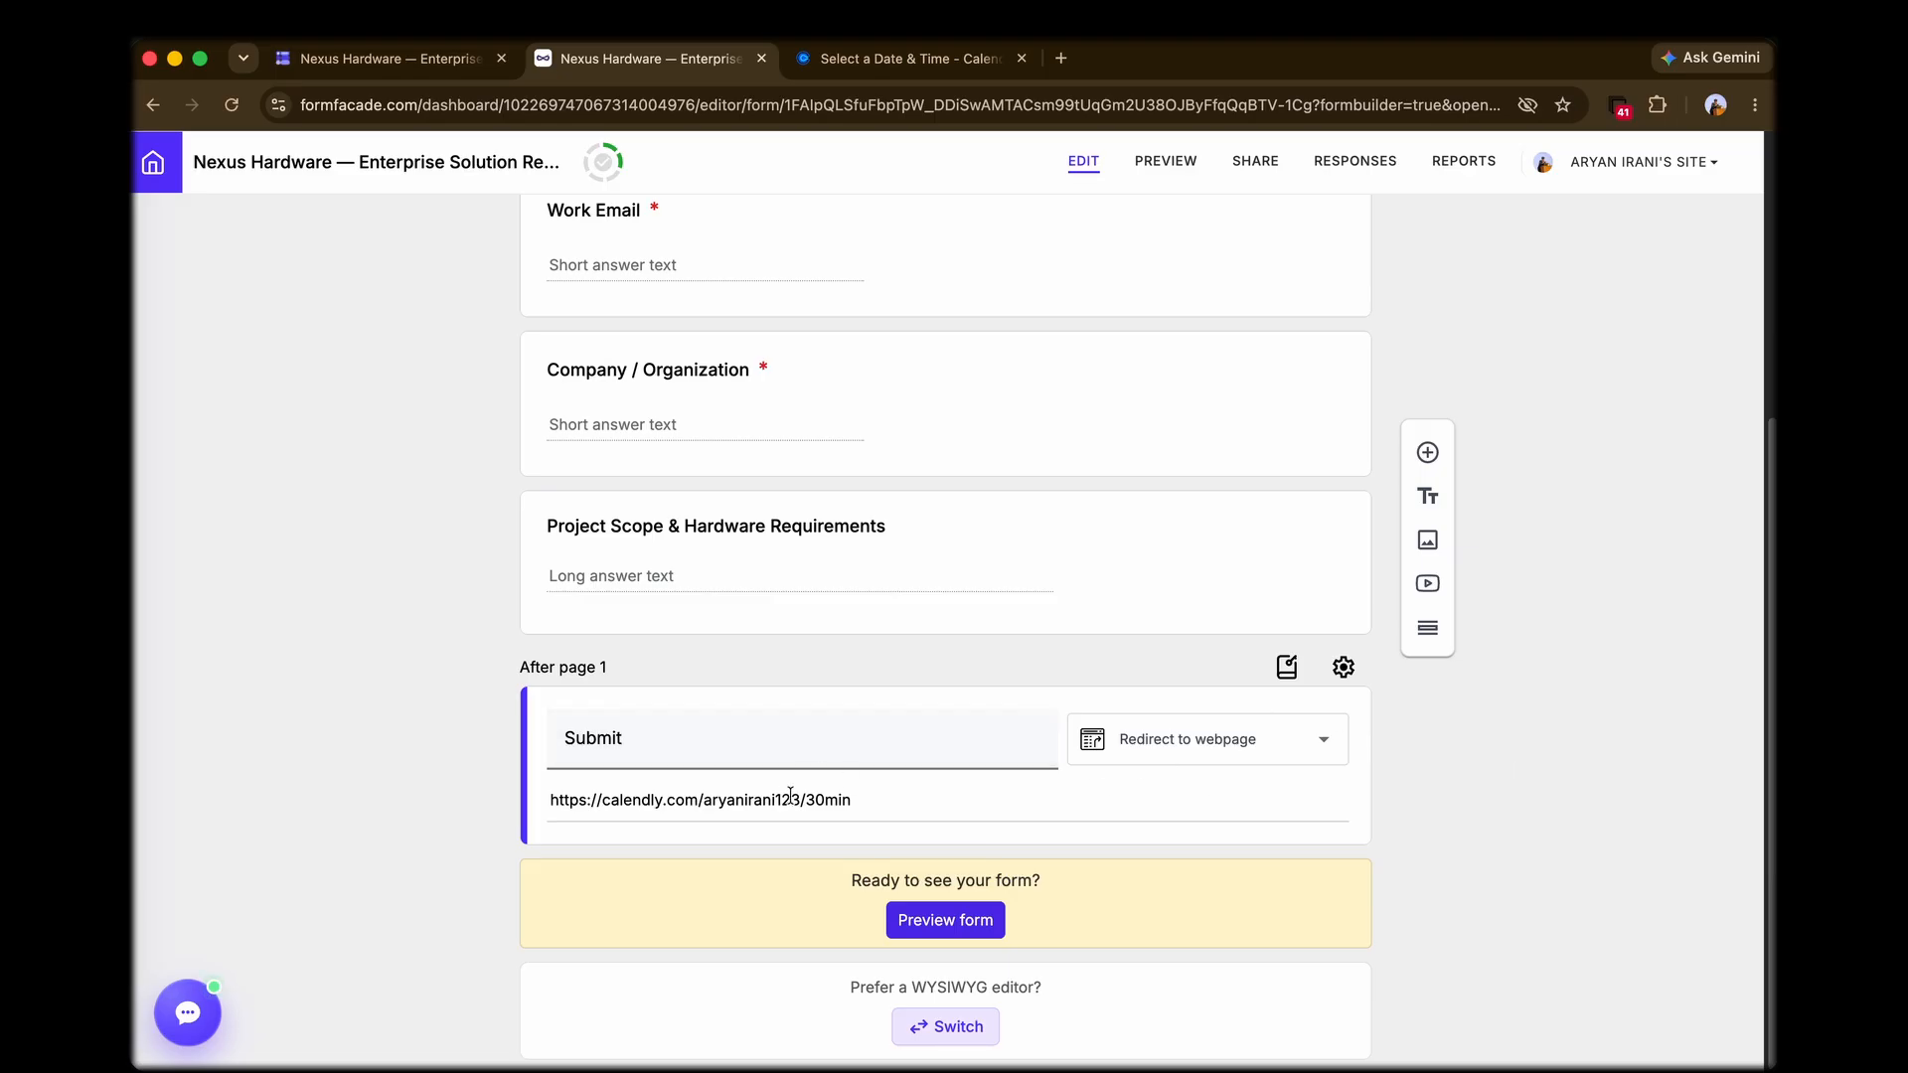
{"action": "left_click", "coordinate": [940, 795]}
{"action": "scroll", "coordinate": [1350, 757], "scroll_direction": "up", "scroll_amount": 5}
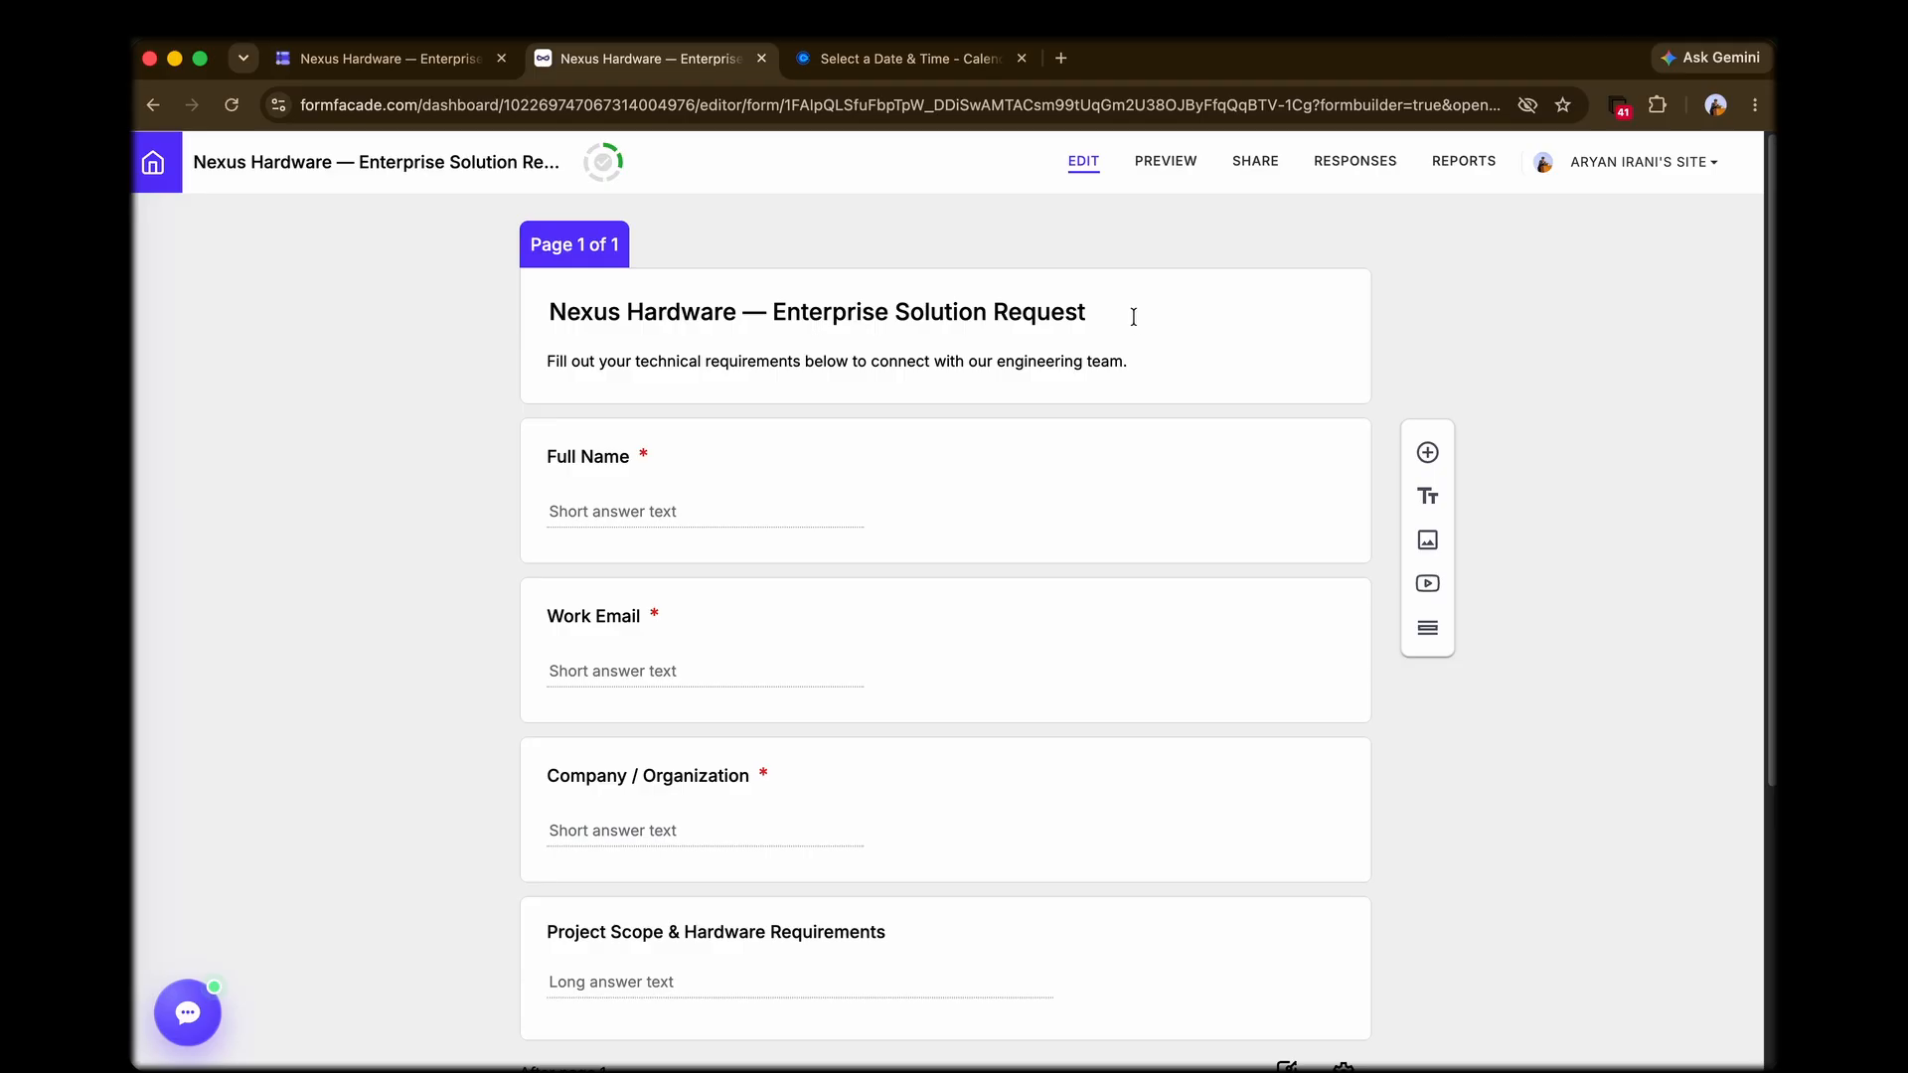
Step: Open the form's preview, switch the theme layout to Minimal, and return it to Colorful
{"action": "left_click", "coordinate": [1165, 173]}
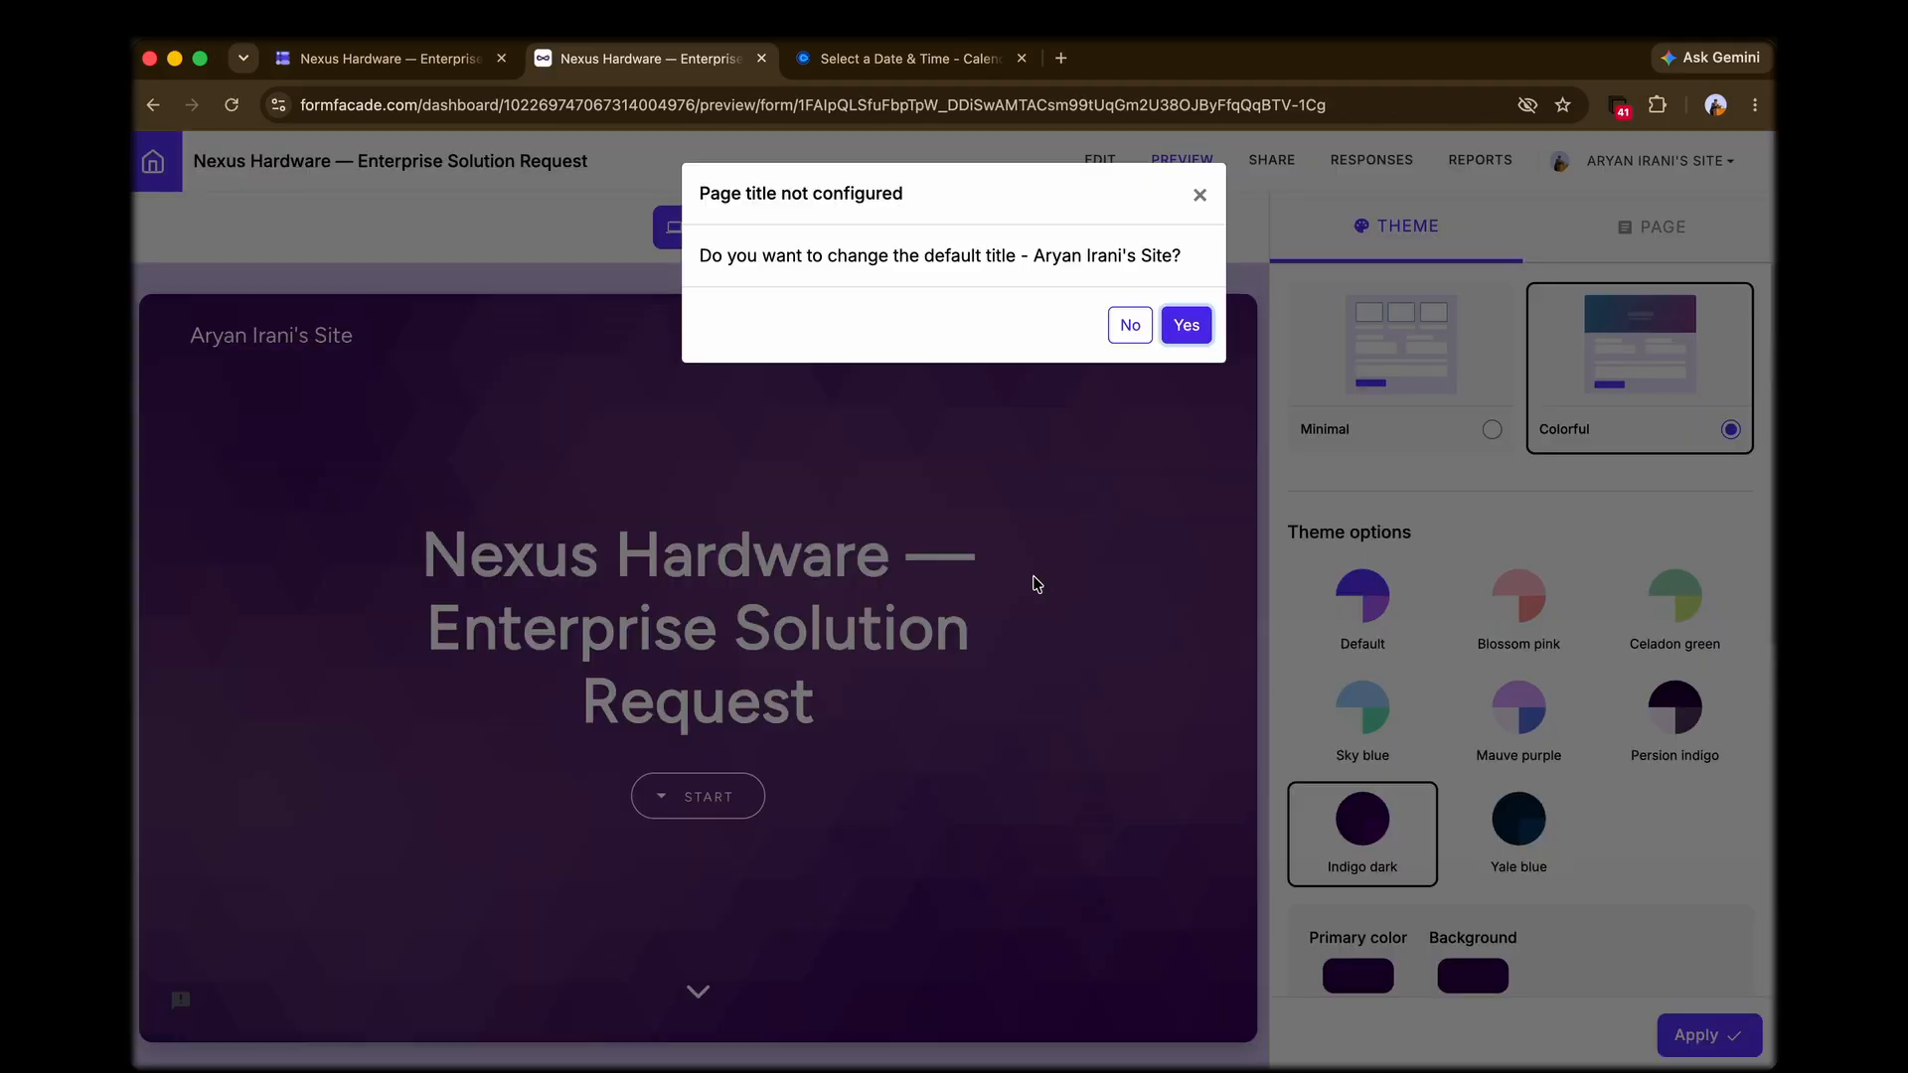
{"action": "left_click", "coordinate": [1199, 195]}
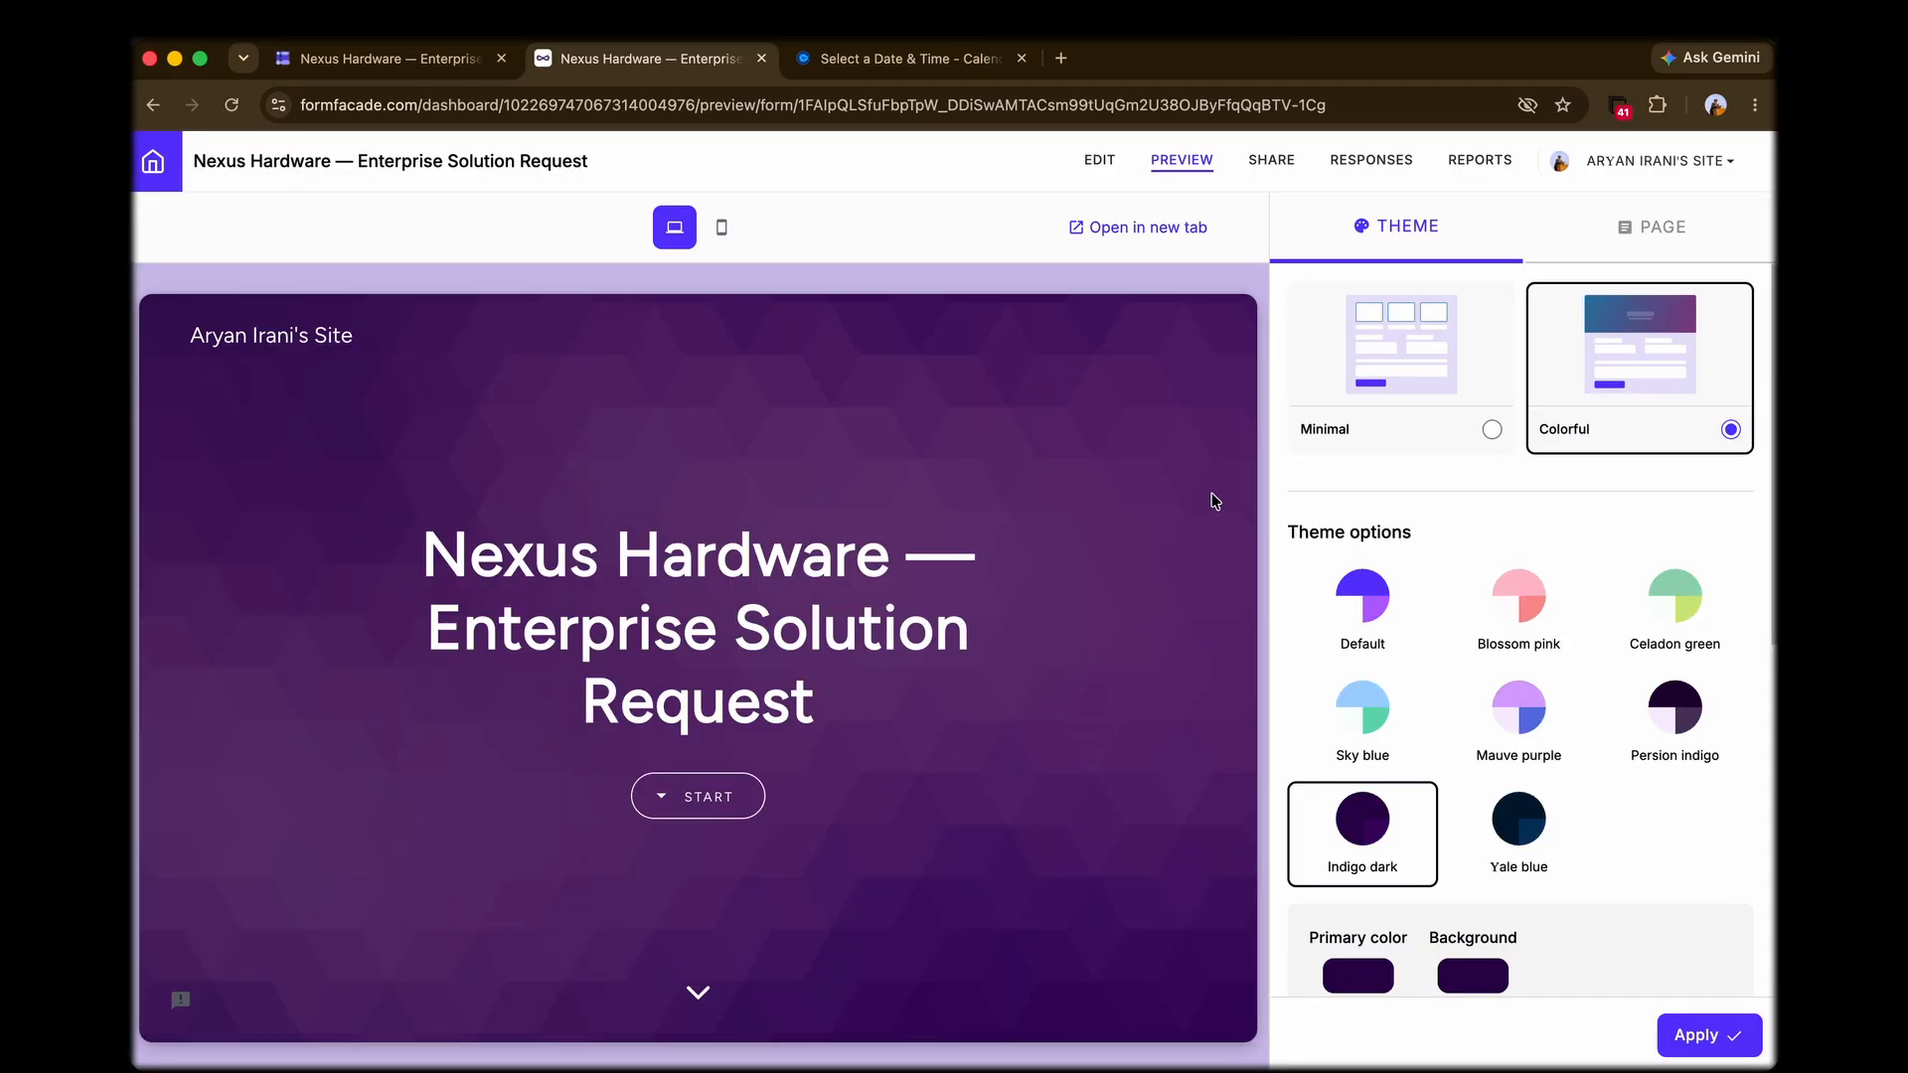
{"action": "left_click", "coordinate": [1352, 415]}
{"action": "left_click", "coordinate": [1609, 372]}
Step: Review the theme's color, background and typography settings and the previewed form fields, and apply the theme
{"action": "scroll", "coordinate": [1389, 557], "scroll_direction": "down", "scroll_amount": 5}
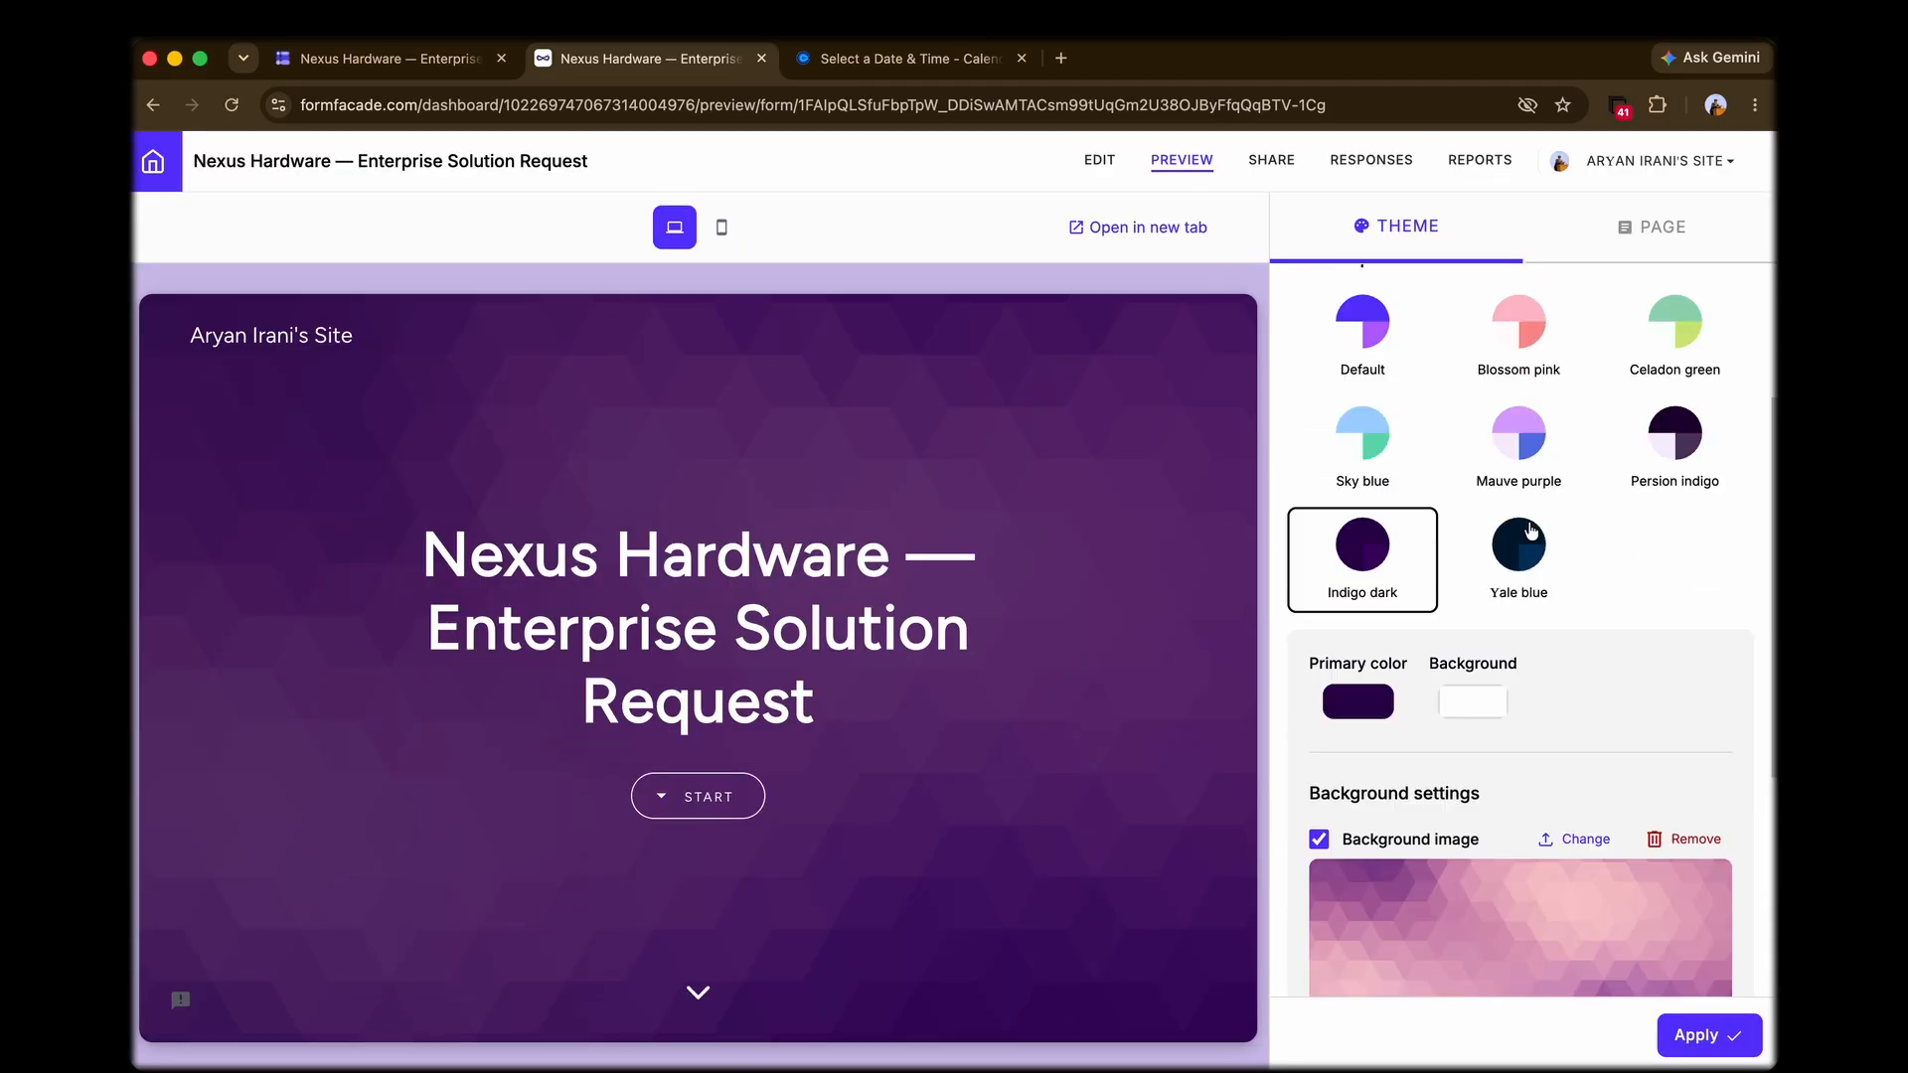
{"action": "scroll", "coordinate": [1389, 557], "scroll_direction": "up", "scroll_amount": 5}
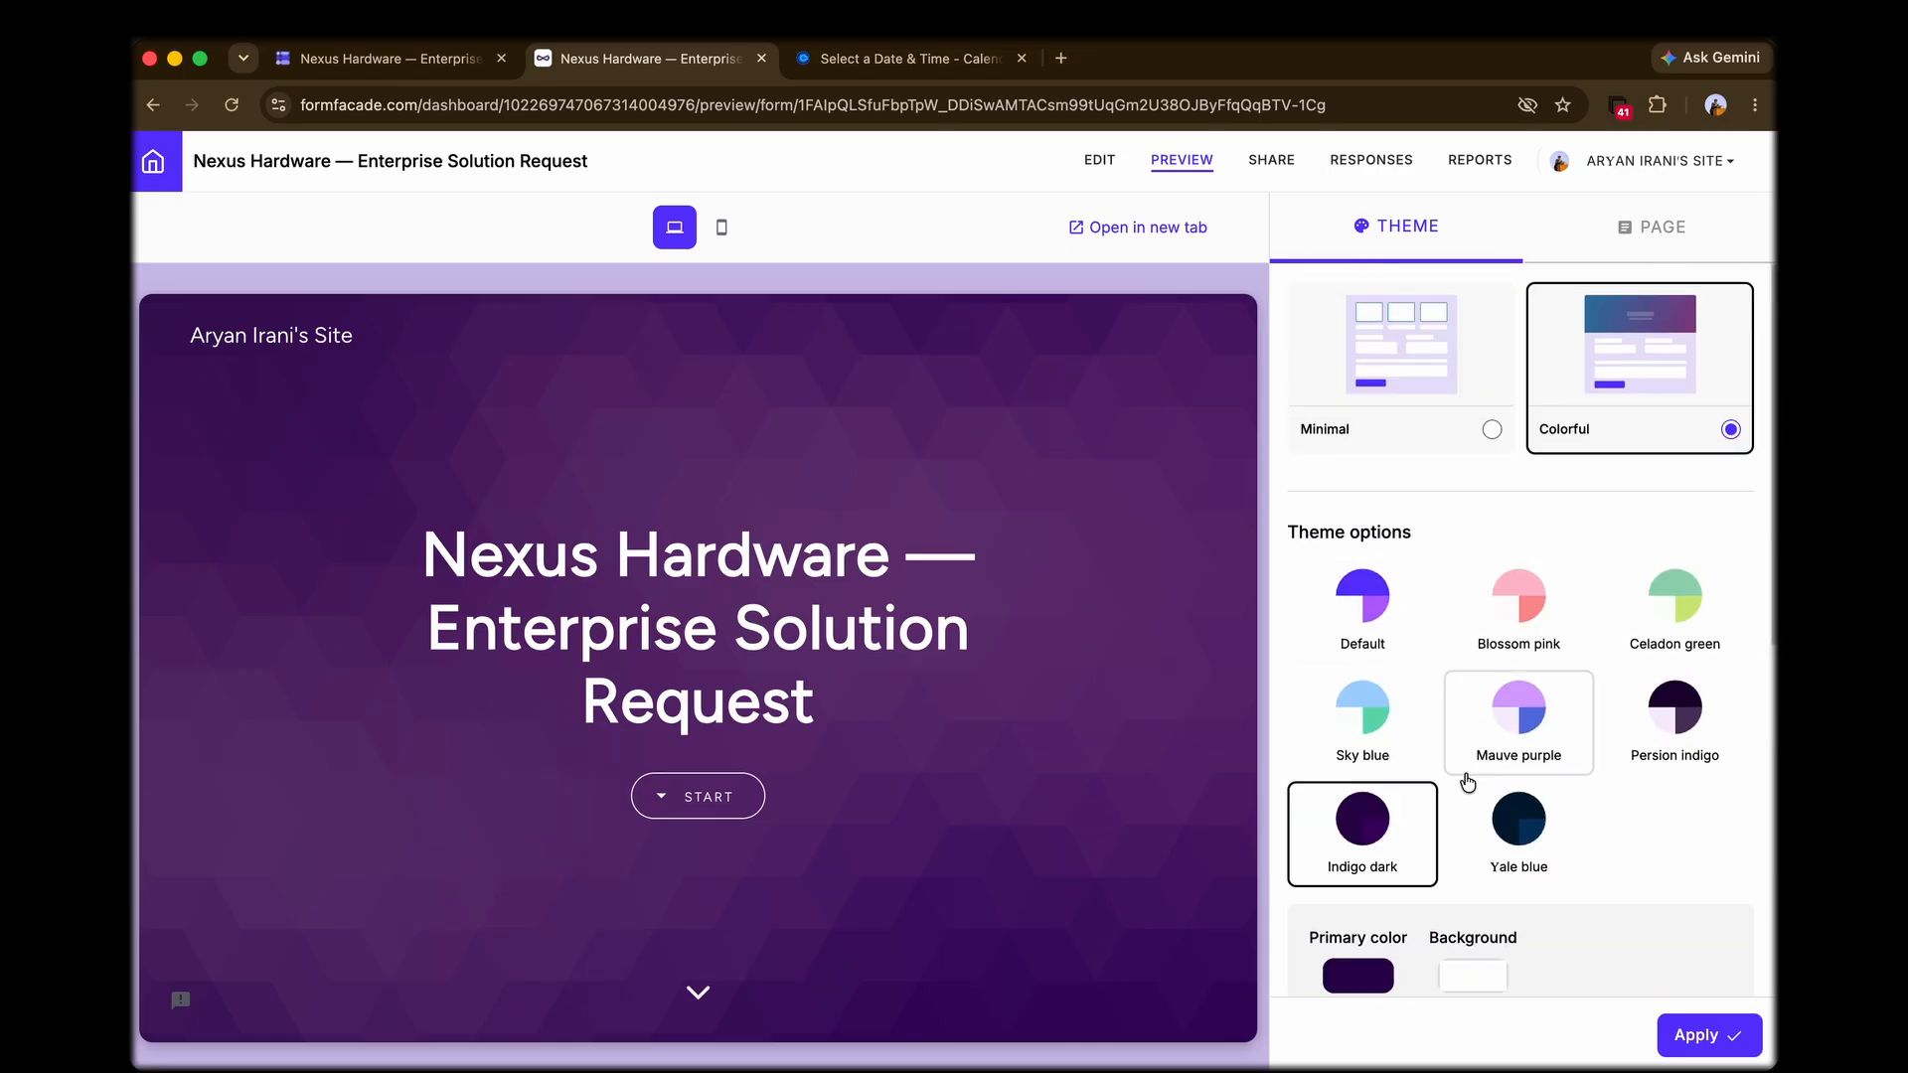
{"action": "scroll", "coordinate": [1462, 778], "scroll_direction": "down", "scroll_amount": 5}
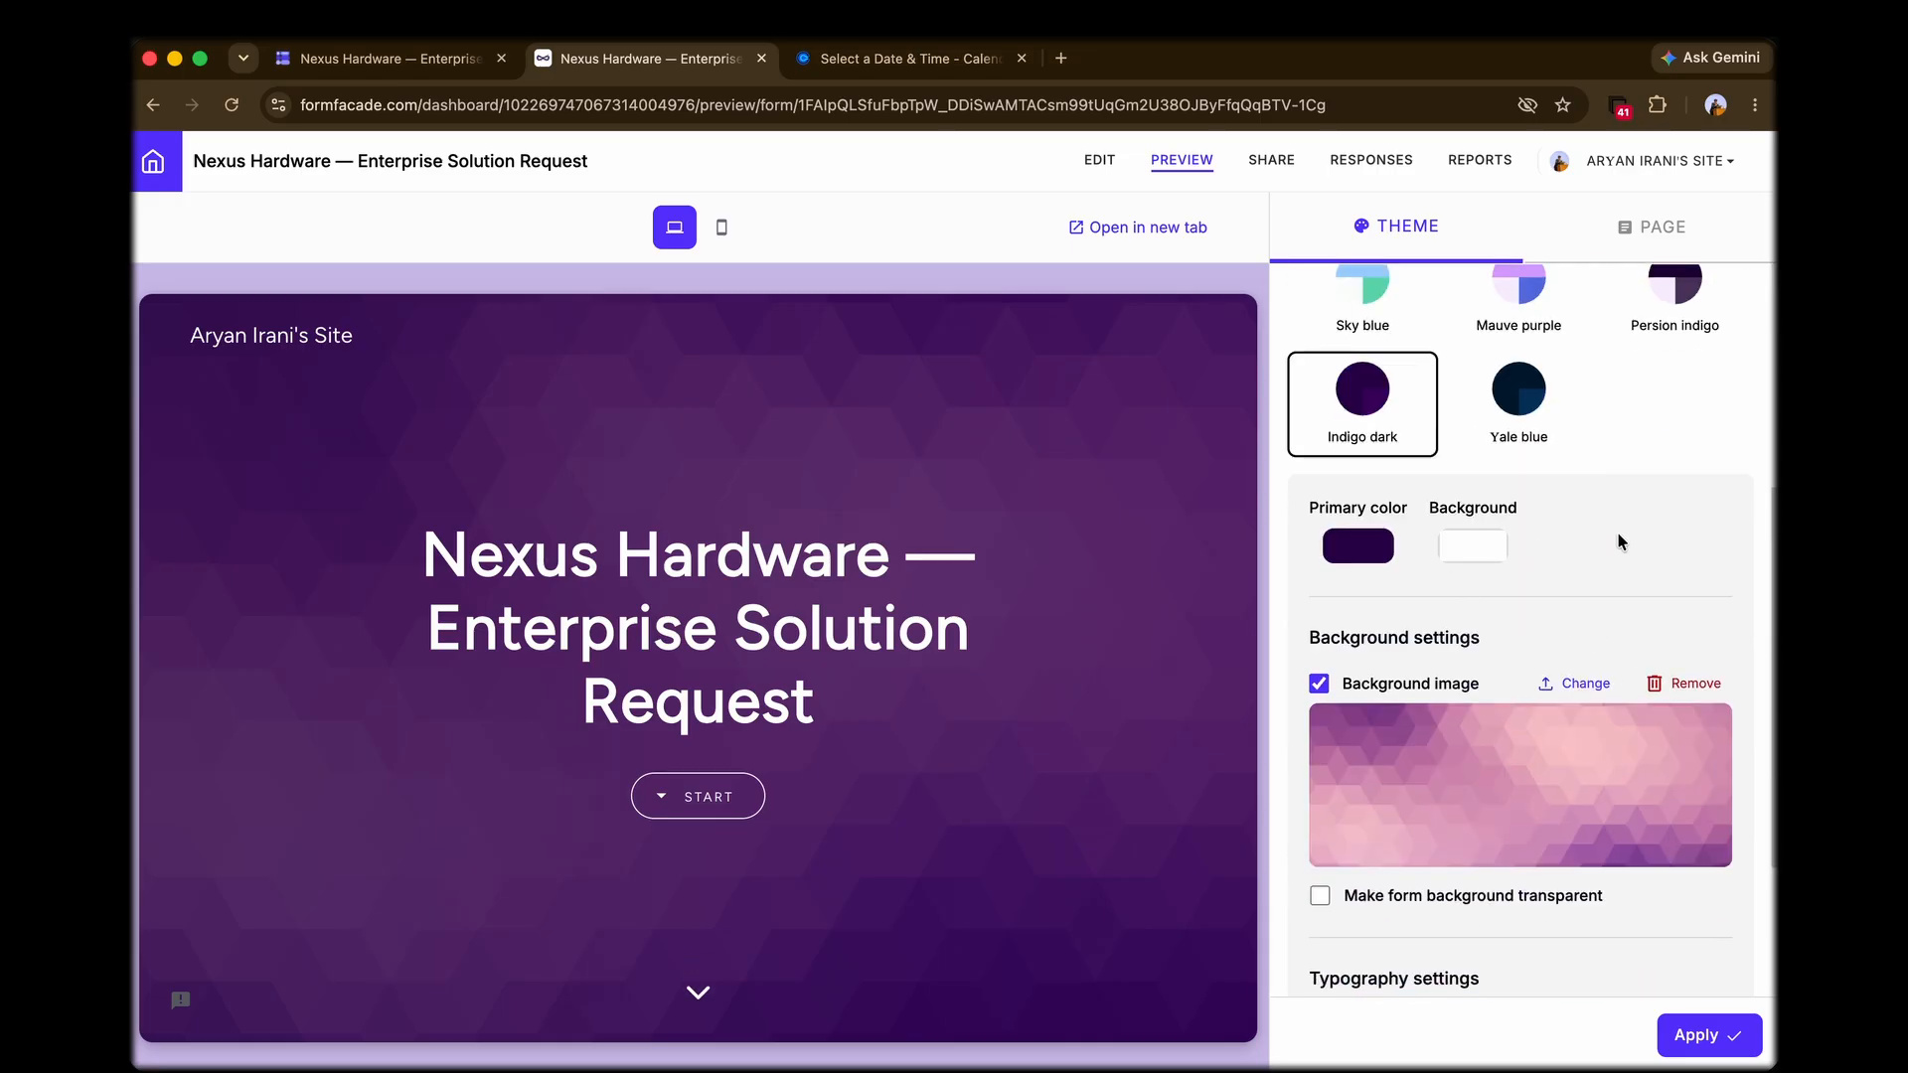
{"action": "scroll", "coordinate": [1605, 552], "scroll_direction": "down", "scroll_amount": 1}
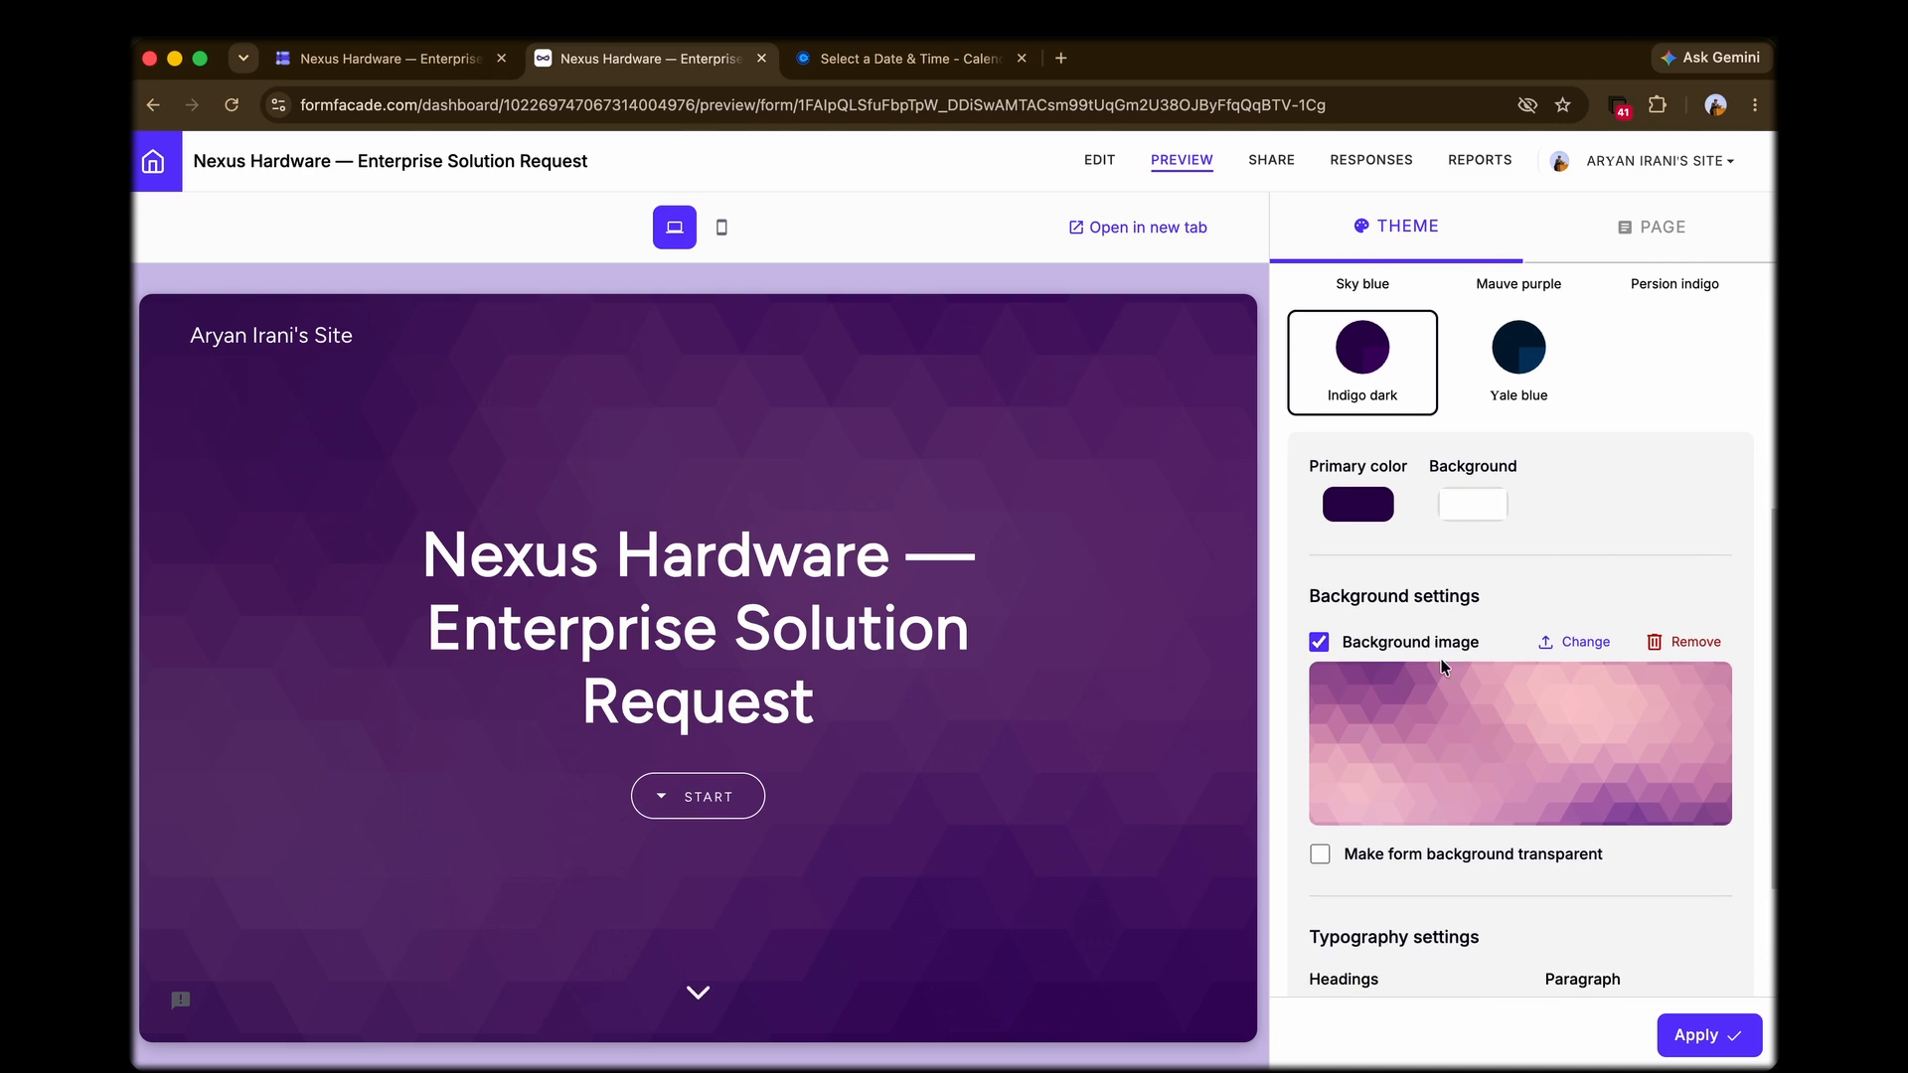
{"action": "scroll", "coordinate": [1491, 675], "scroll_direction": "down", "scroll_amount": 5}
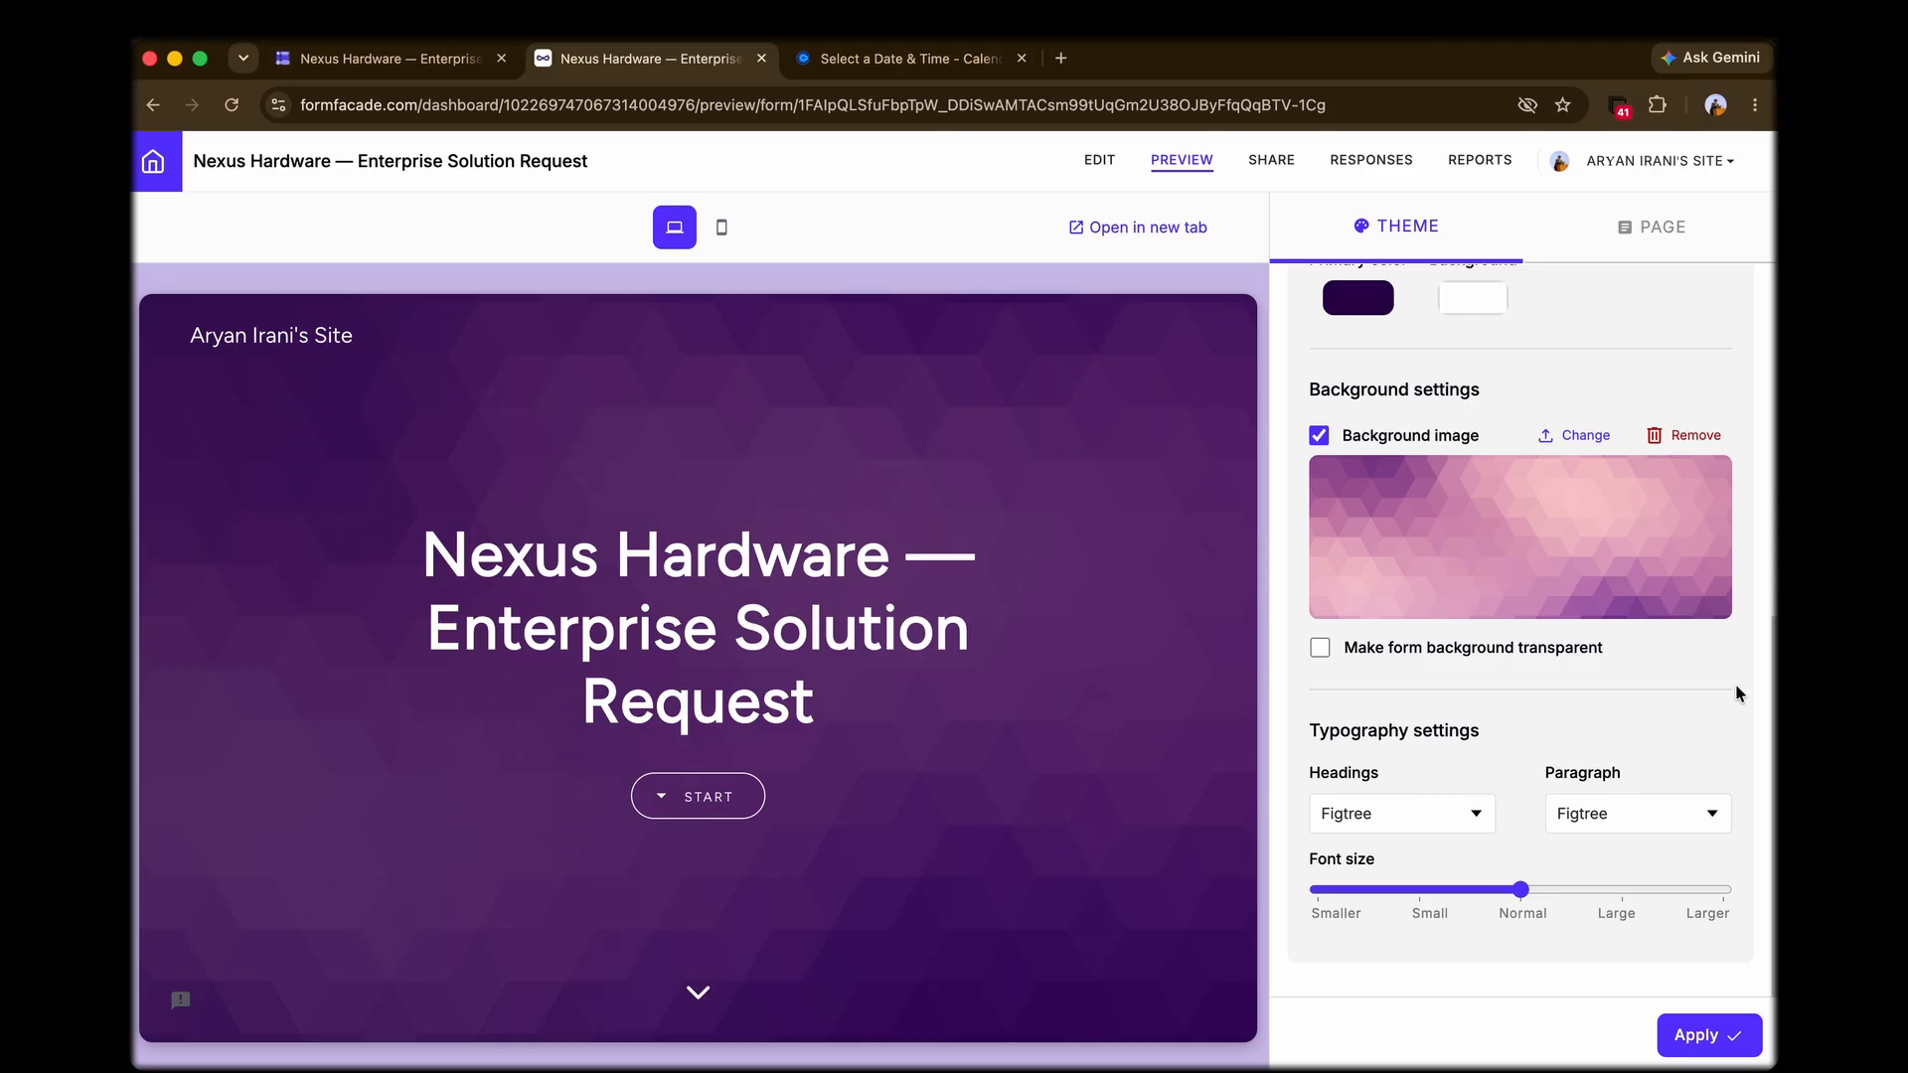
{"action": "scroll", "coordinate": [771, 822], "scroll_direction": "down", "scroll_amount": 5}
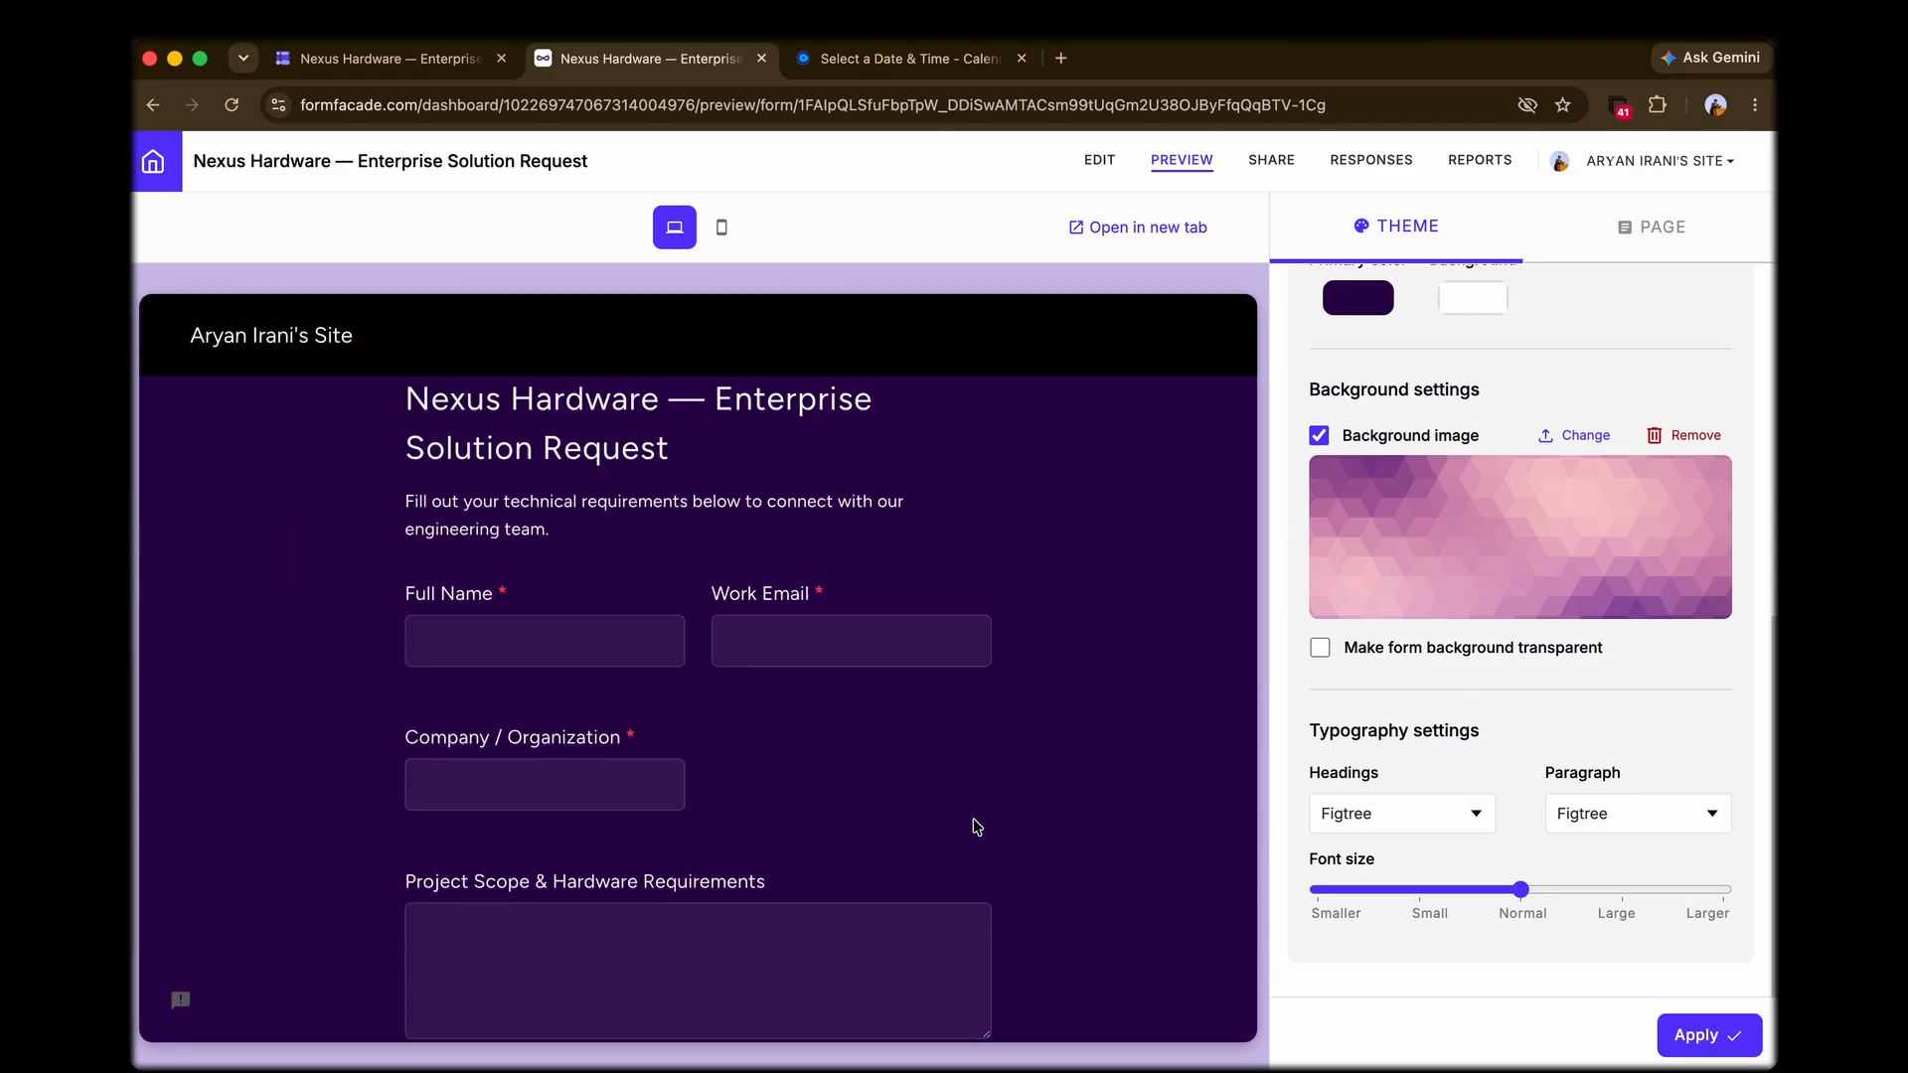
{"action": "scroll", "coordinate": [1055, 862], "scroll_direction": "up", "scroll_amount": 2}
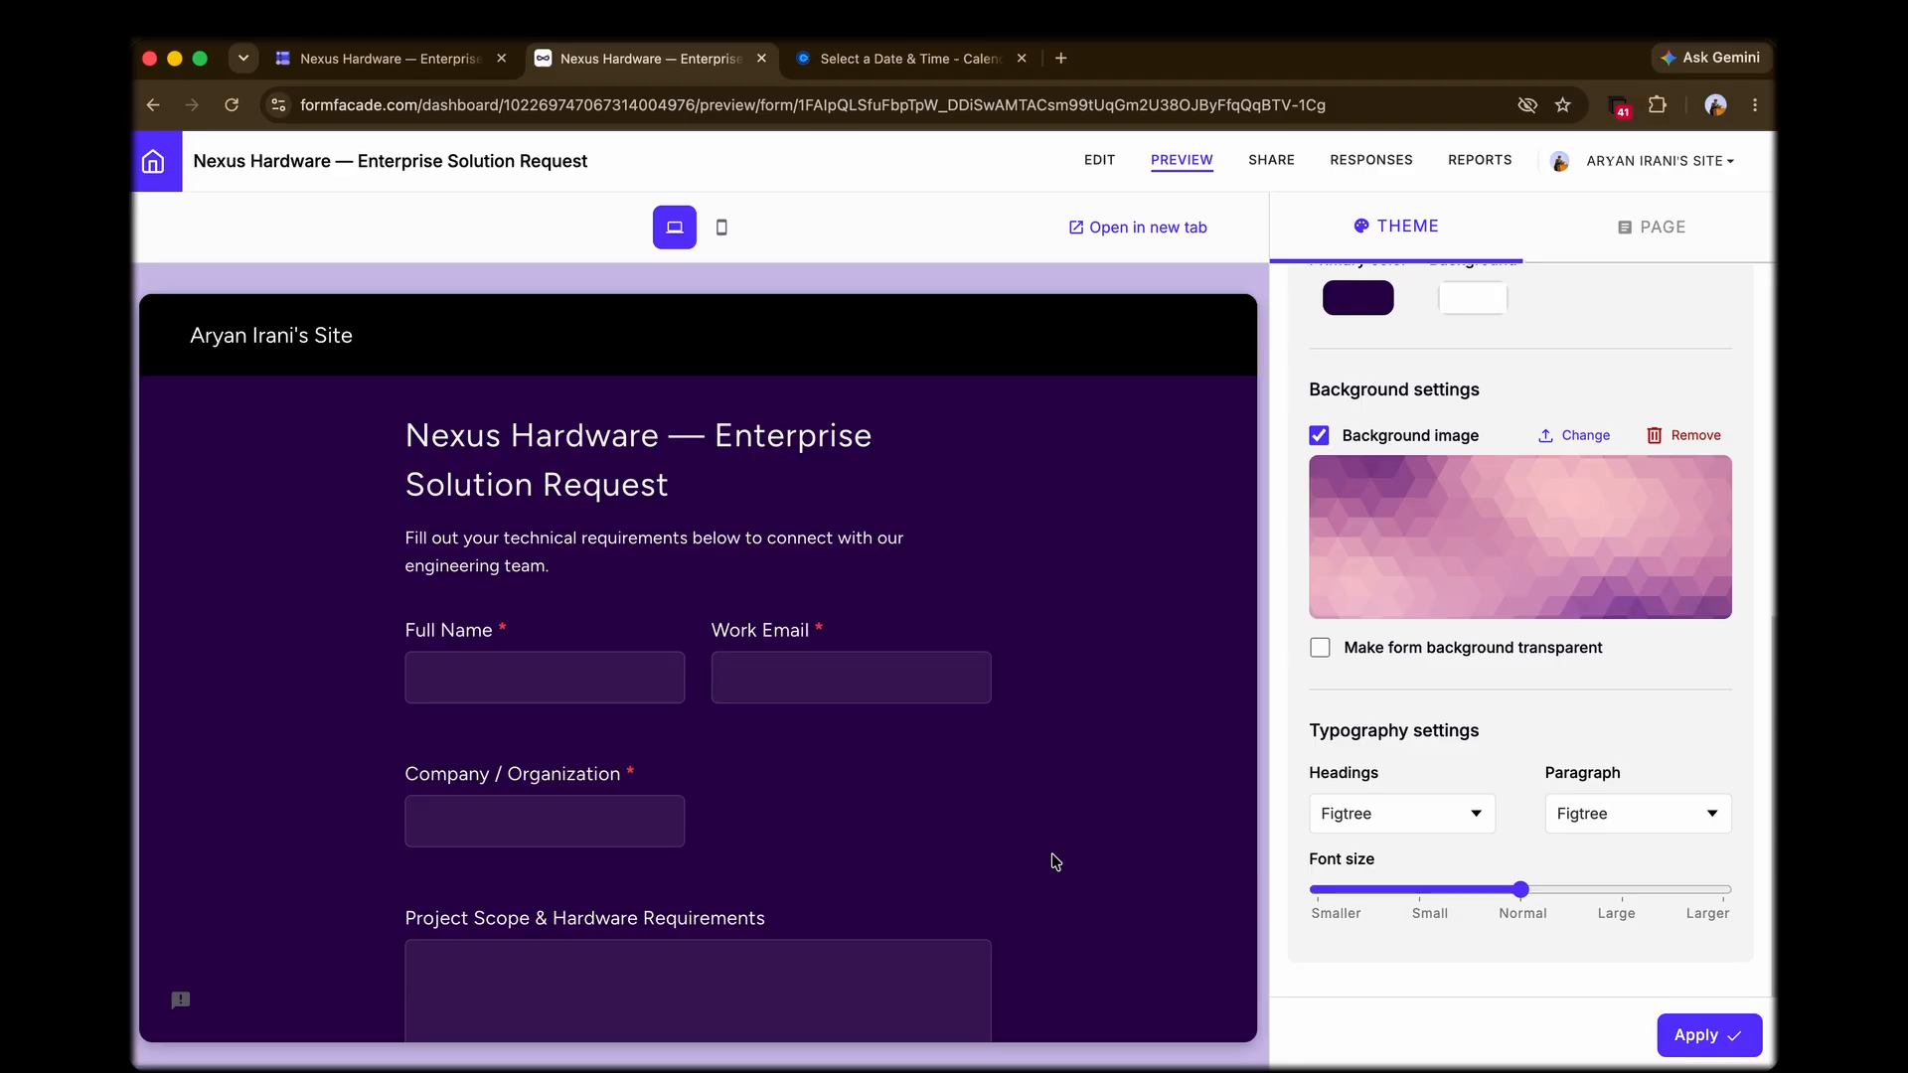
{"action": "left_click", "coordinate": [1684, 1022]}
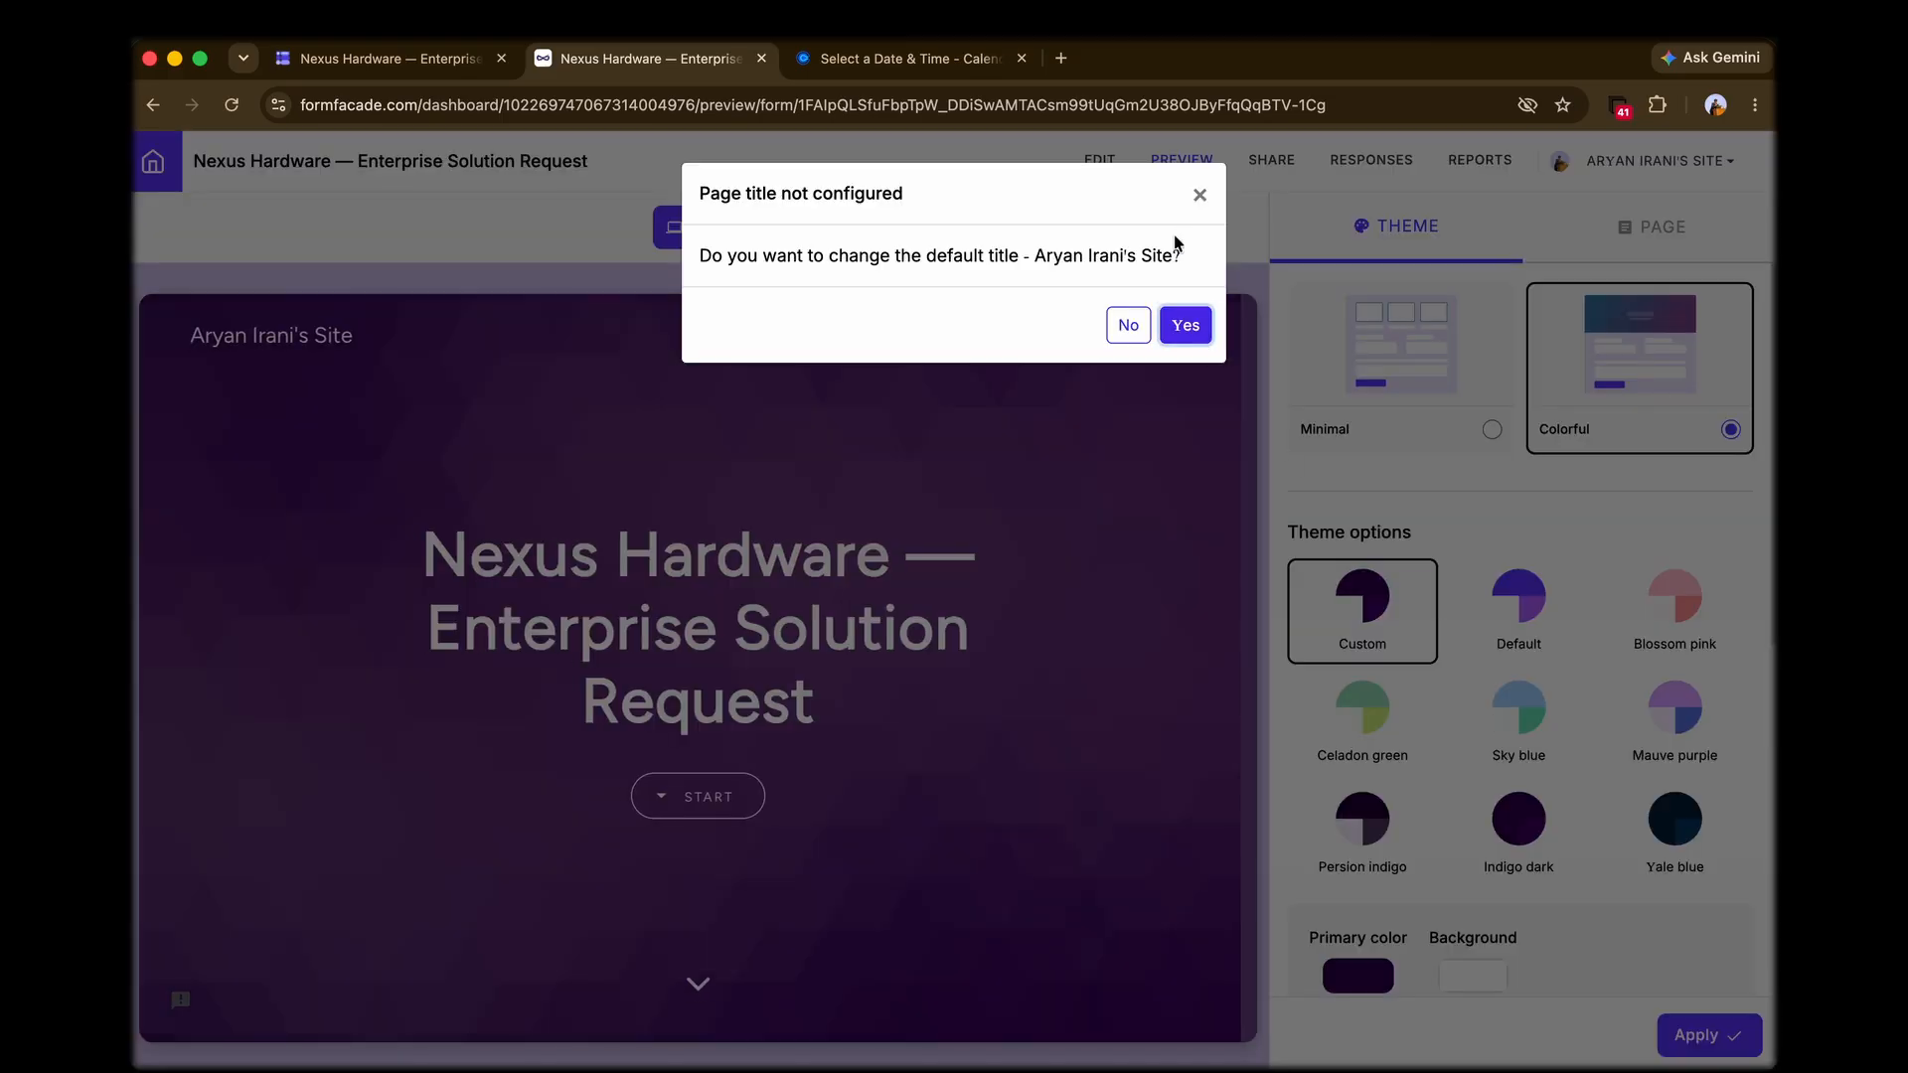
{"action": "left_click", "coordinate": [1199, 195]}
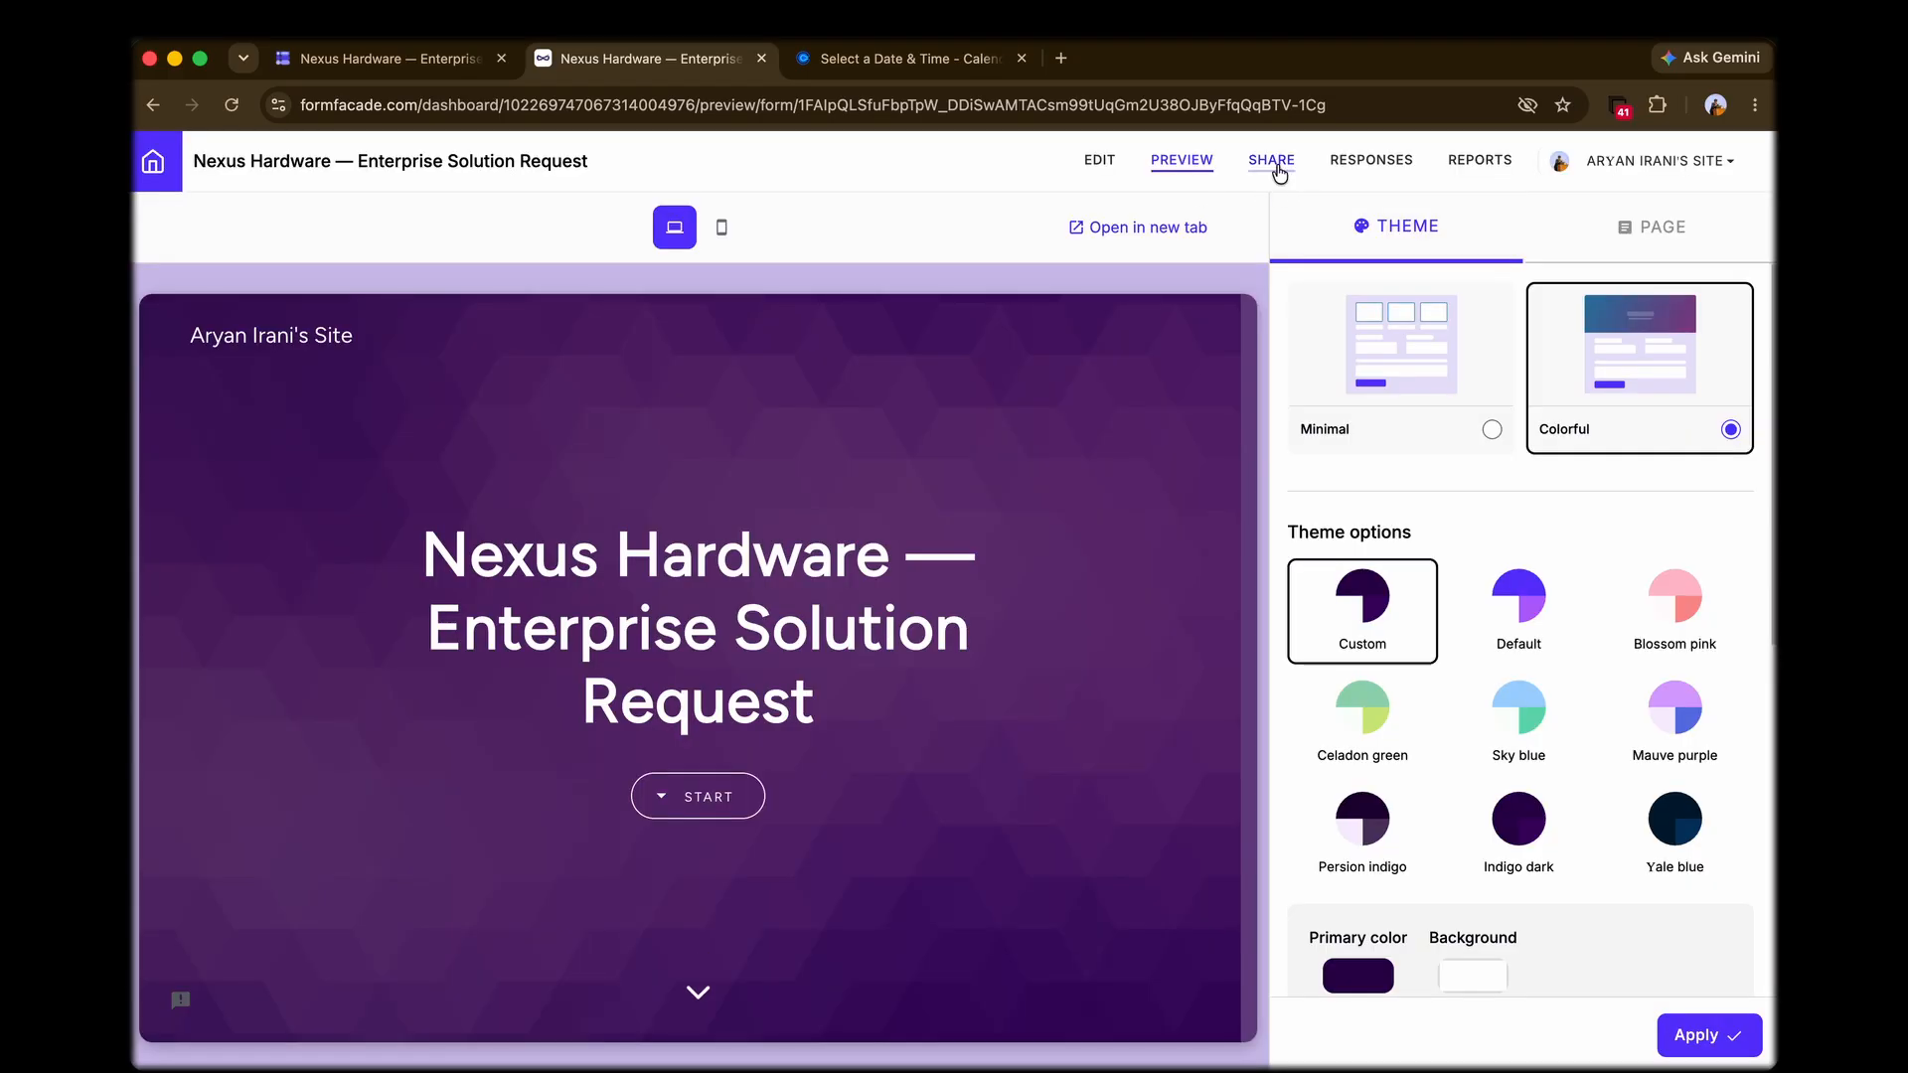
Step: Open the form from its share link and go to the form fields on the published page
{"action": "left_click", "coordinate": [1276, 169]}
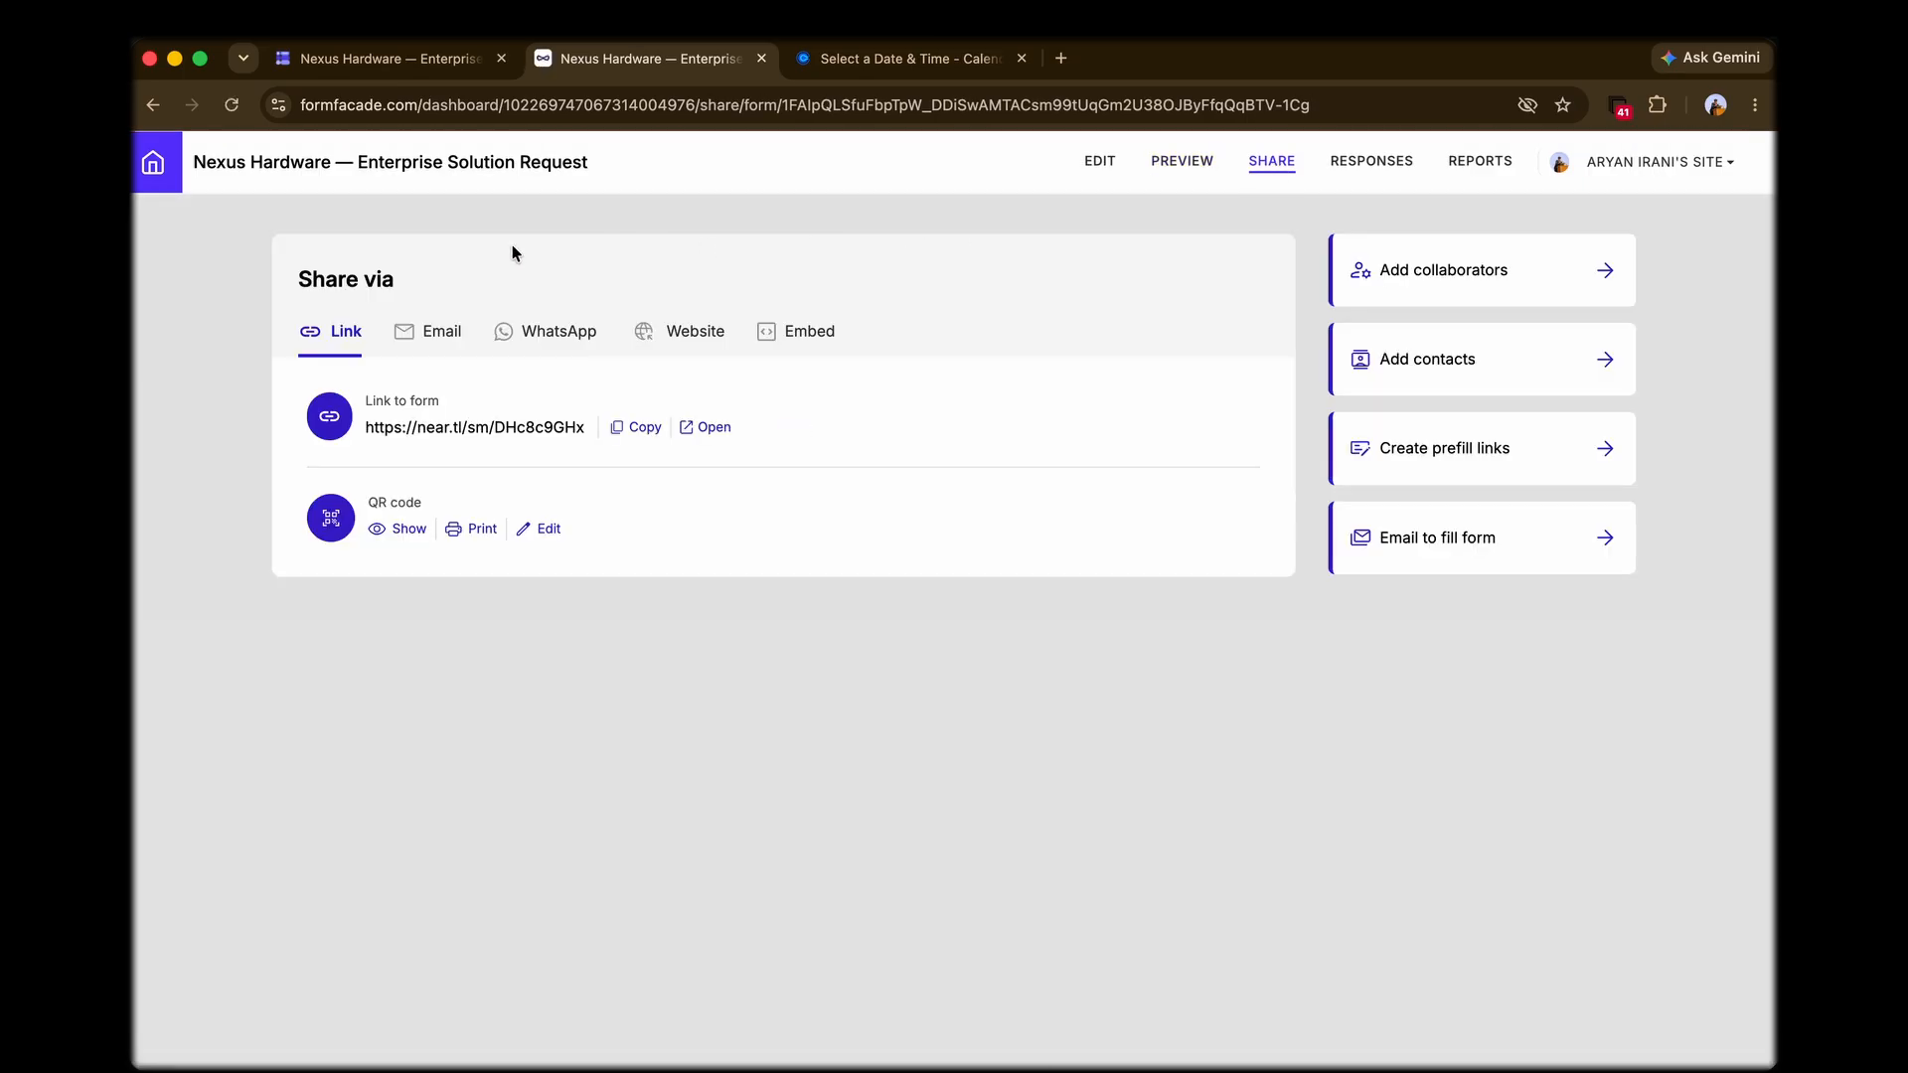
{"action": "left_click", "coordinate": [700, 440]}
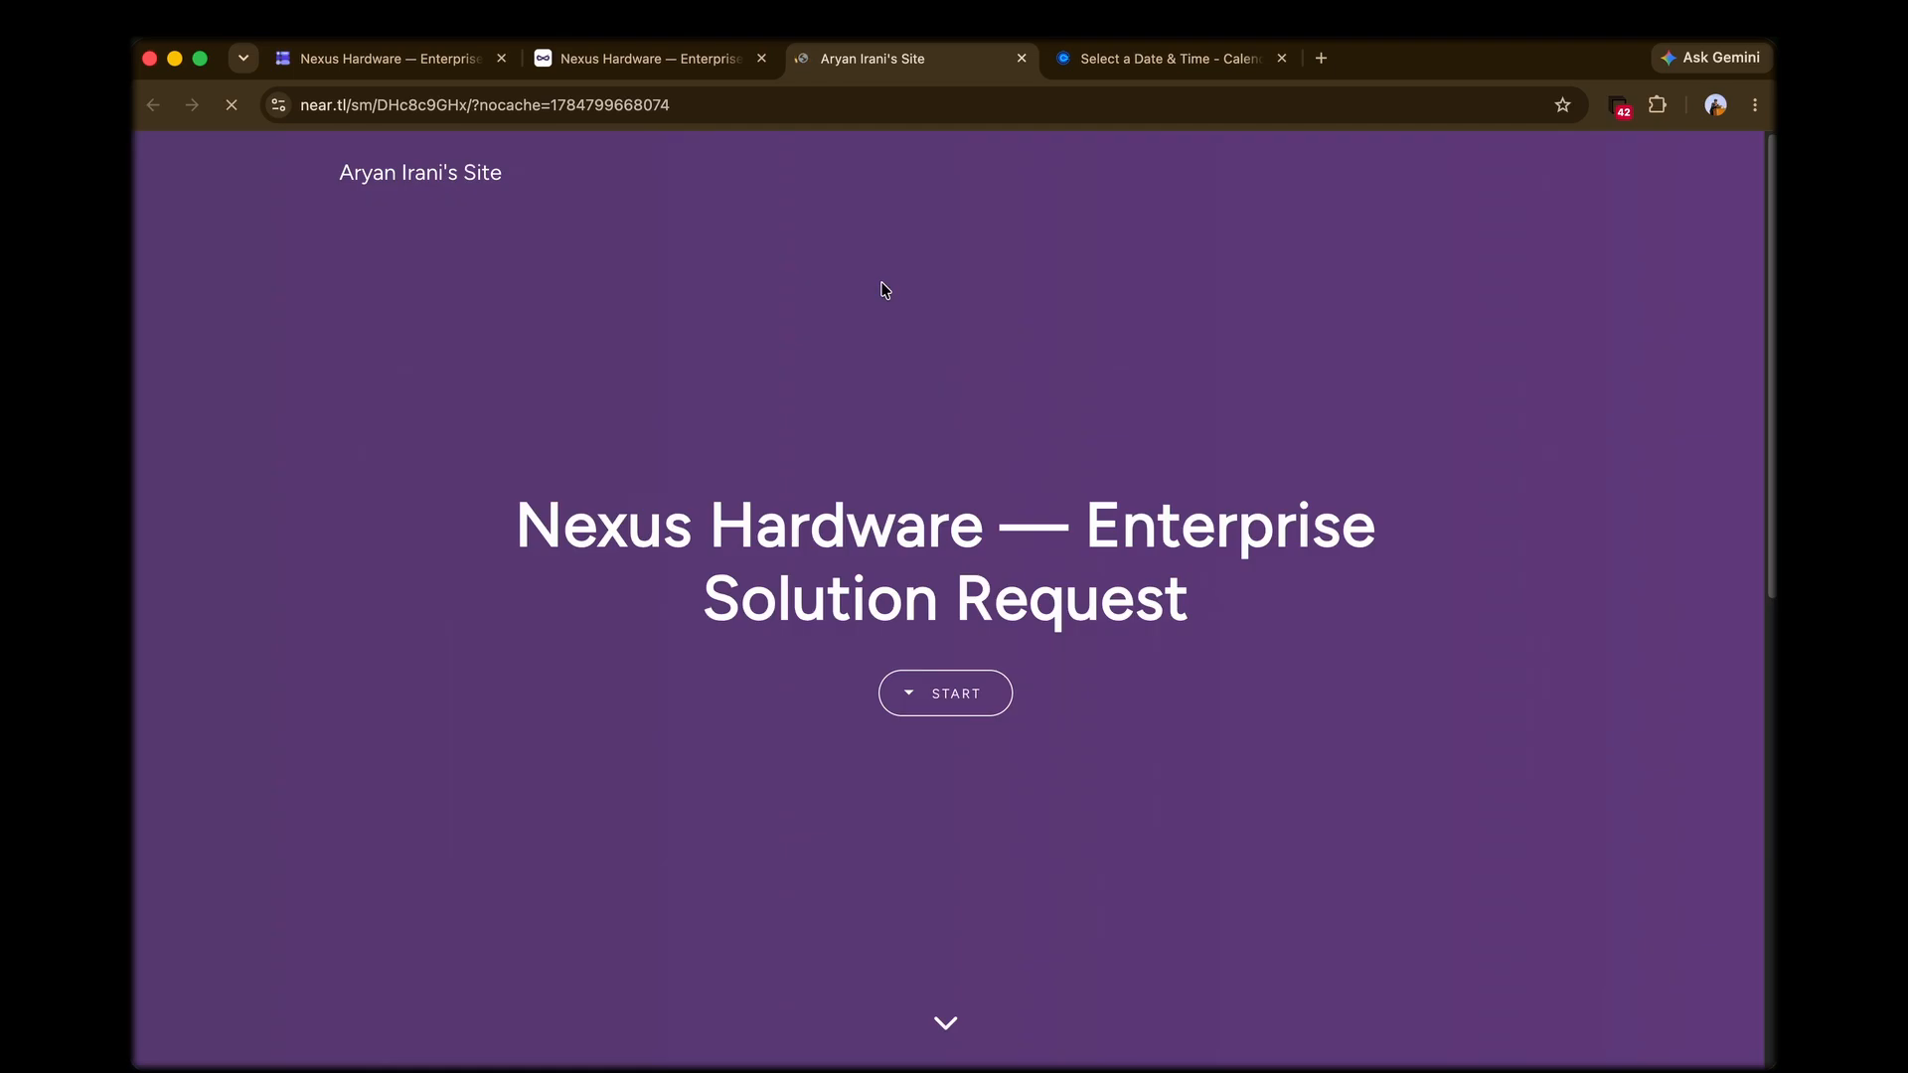
{"action": "scroll", "coordinate": [1246, 636], "scroll_direction": "down", "scroll_amount": 2}
{"action": "scroll", "coordinate": [1246, 636], "scroll_direction": "down", "scroll_amount": 6}
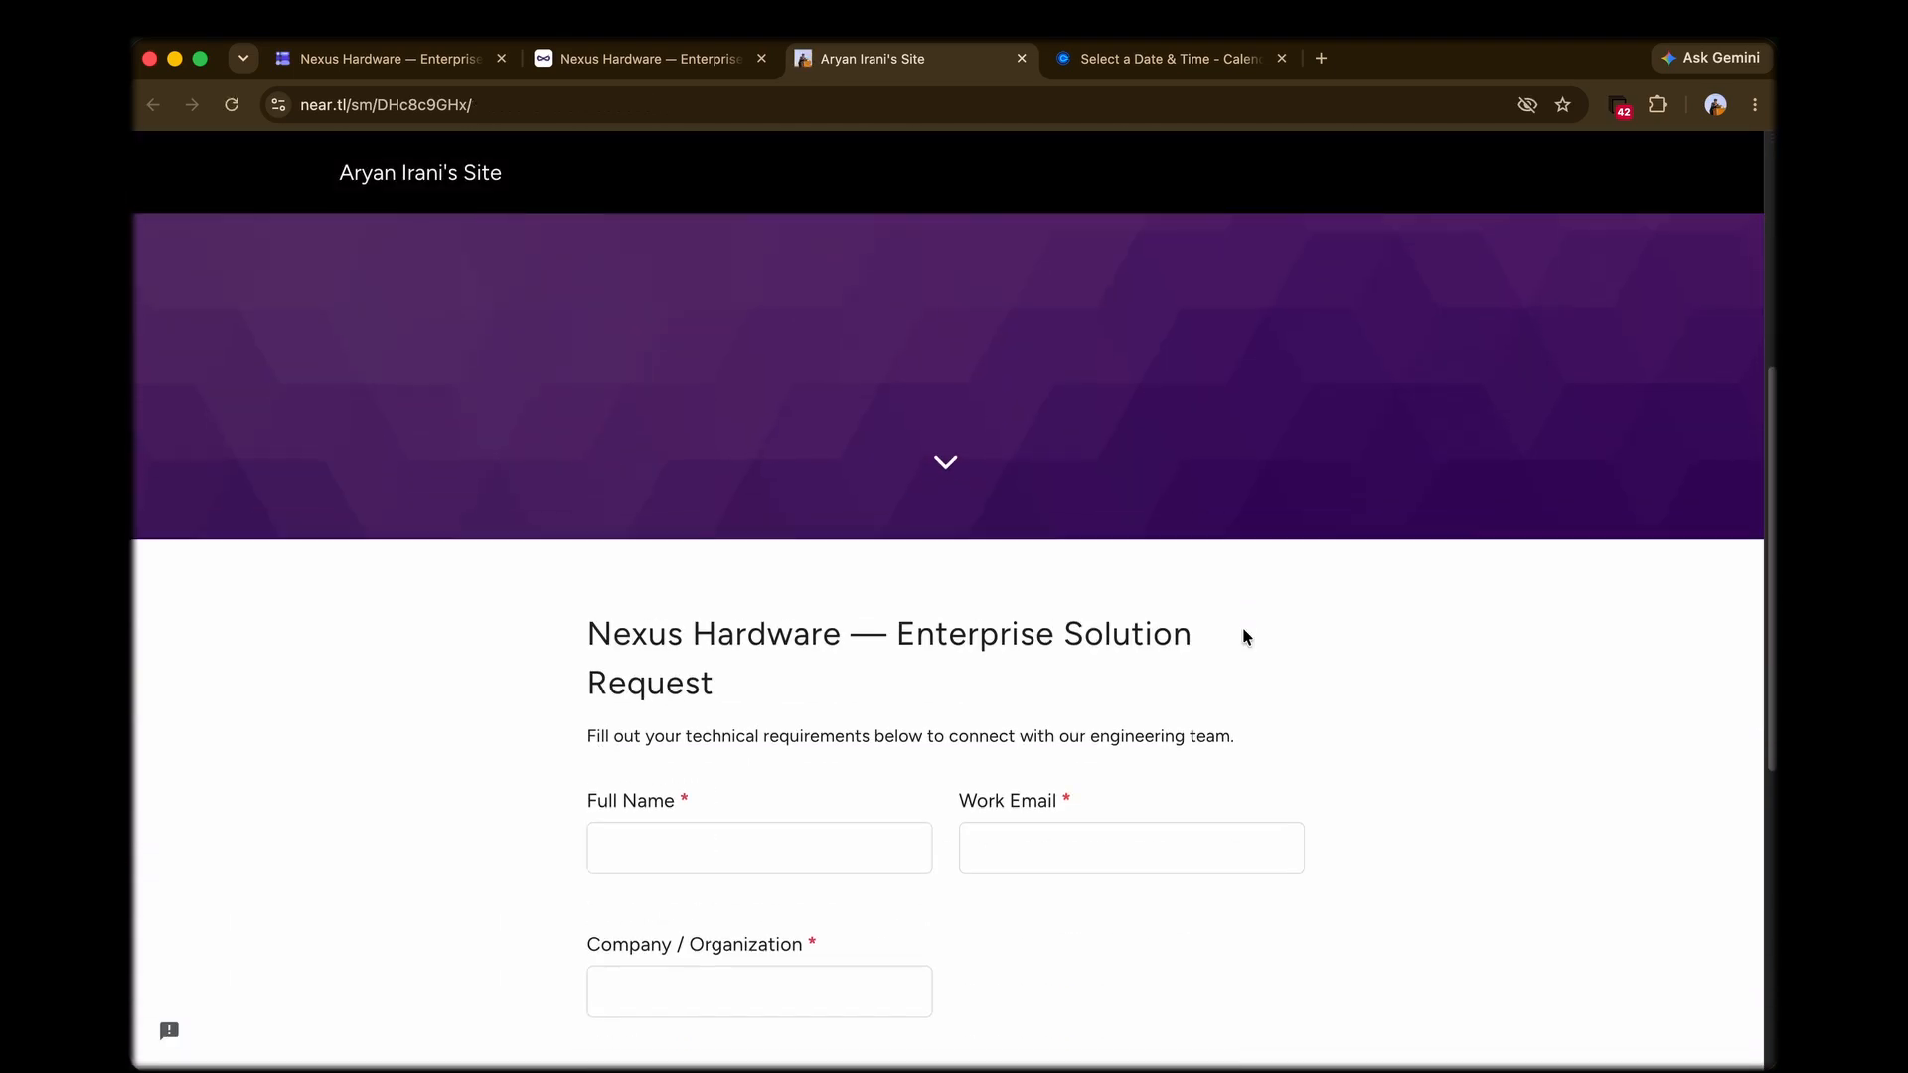
Step: Fill in the full name and work email, and set the company to Stellar Cloud Infrastructure
{"action": "left_click", "coordinate": [639, 523]}
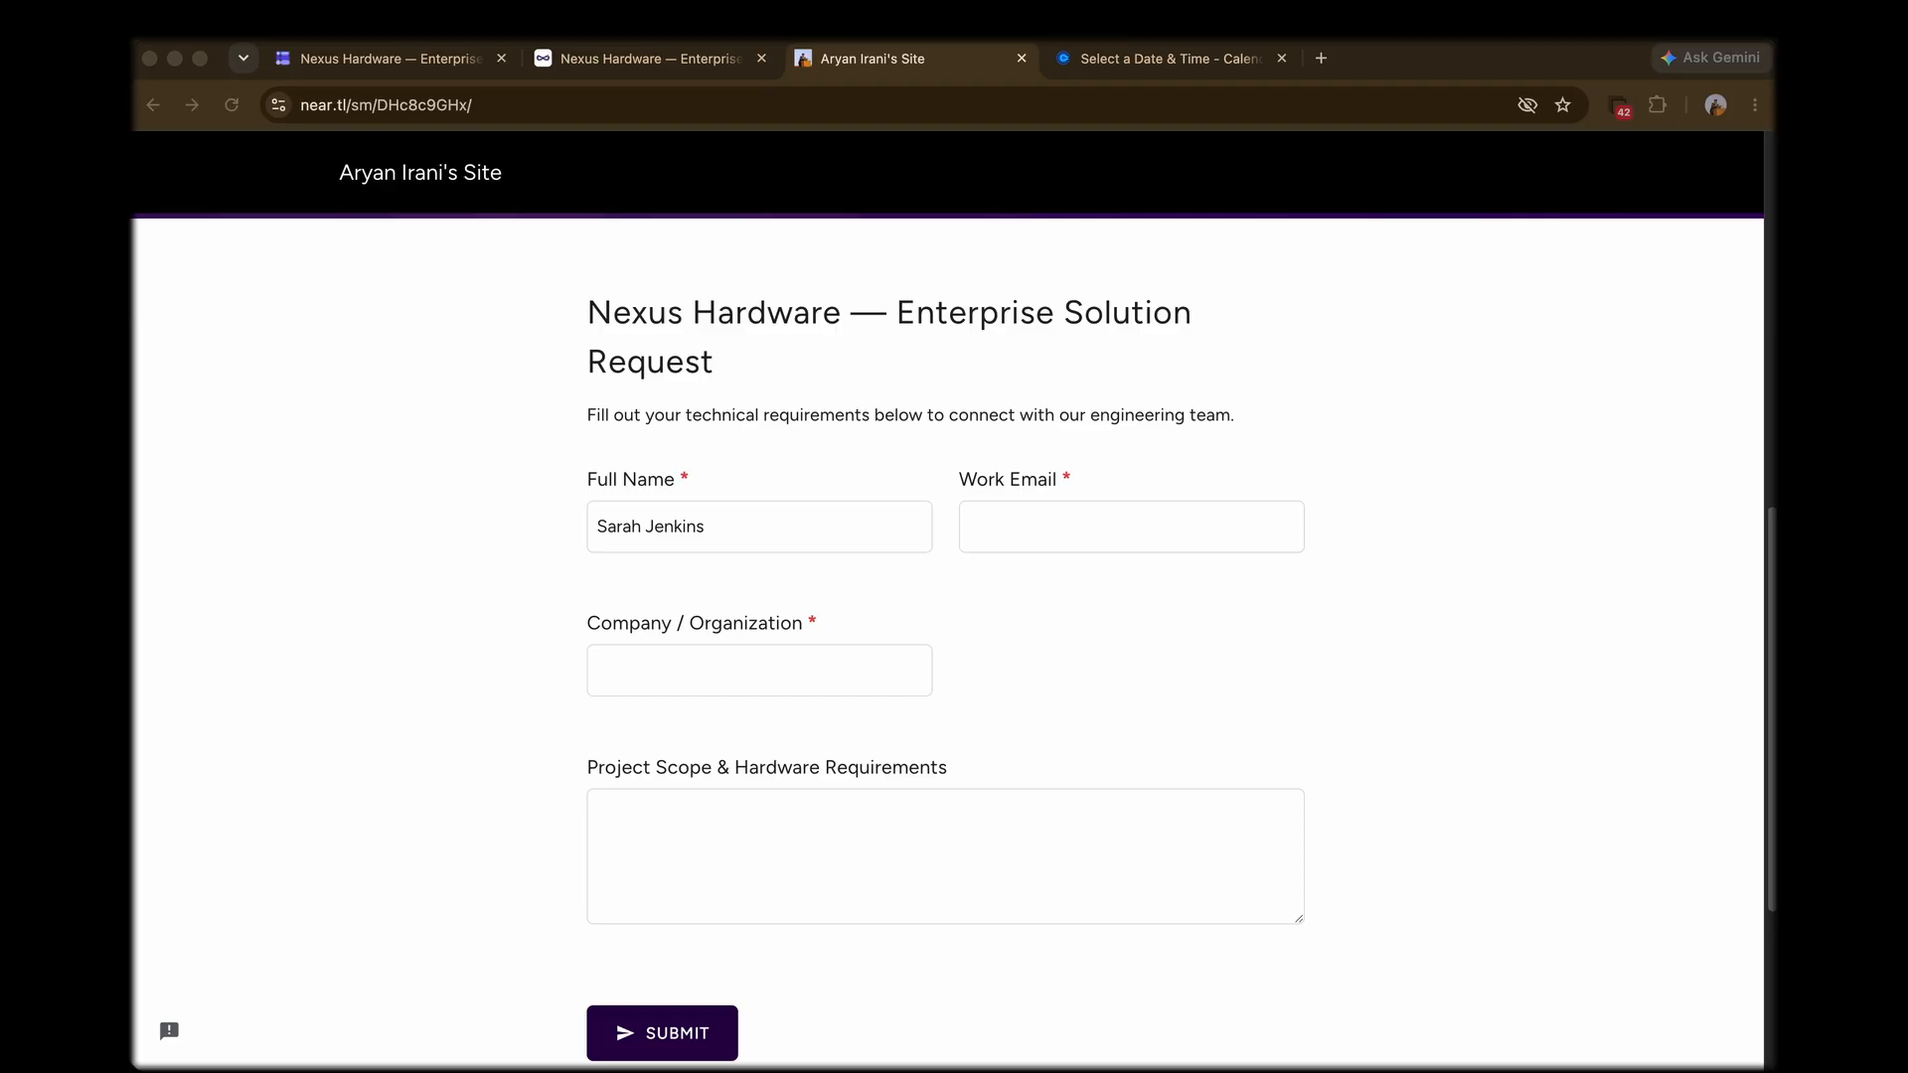
{"action": "left_click", "coordinate": [1154, 519]}
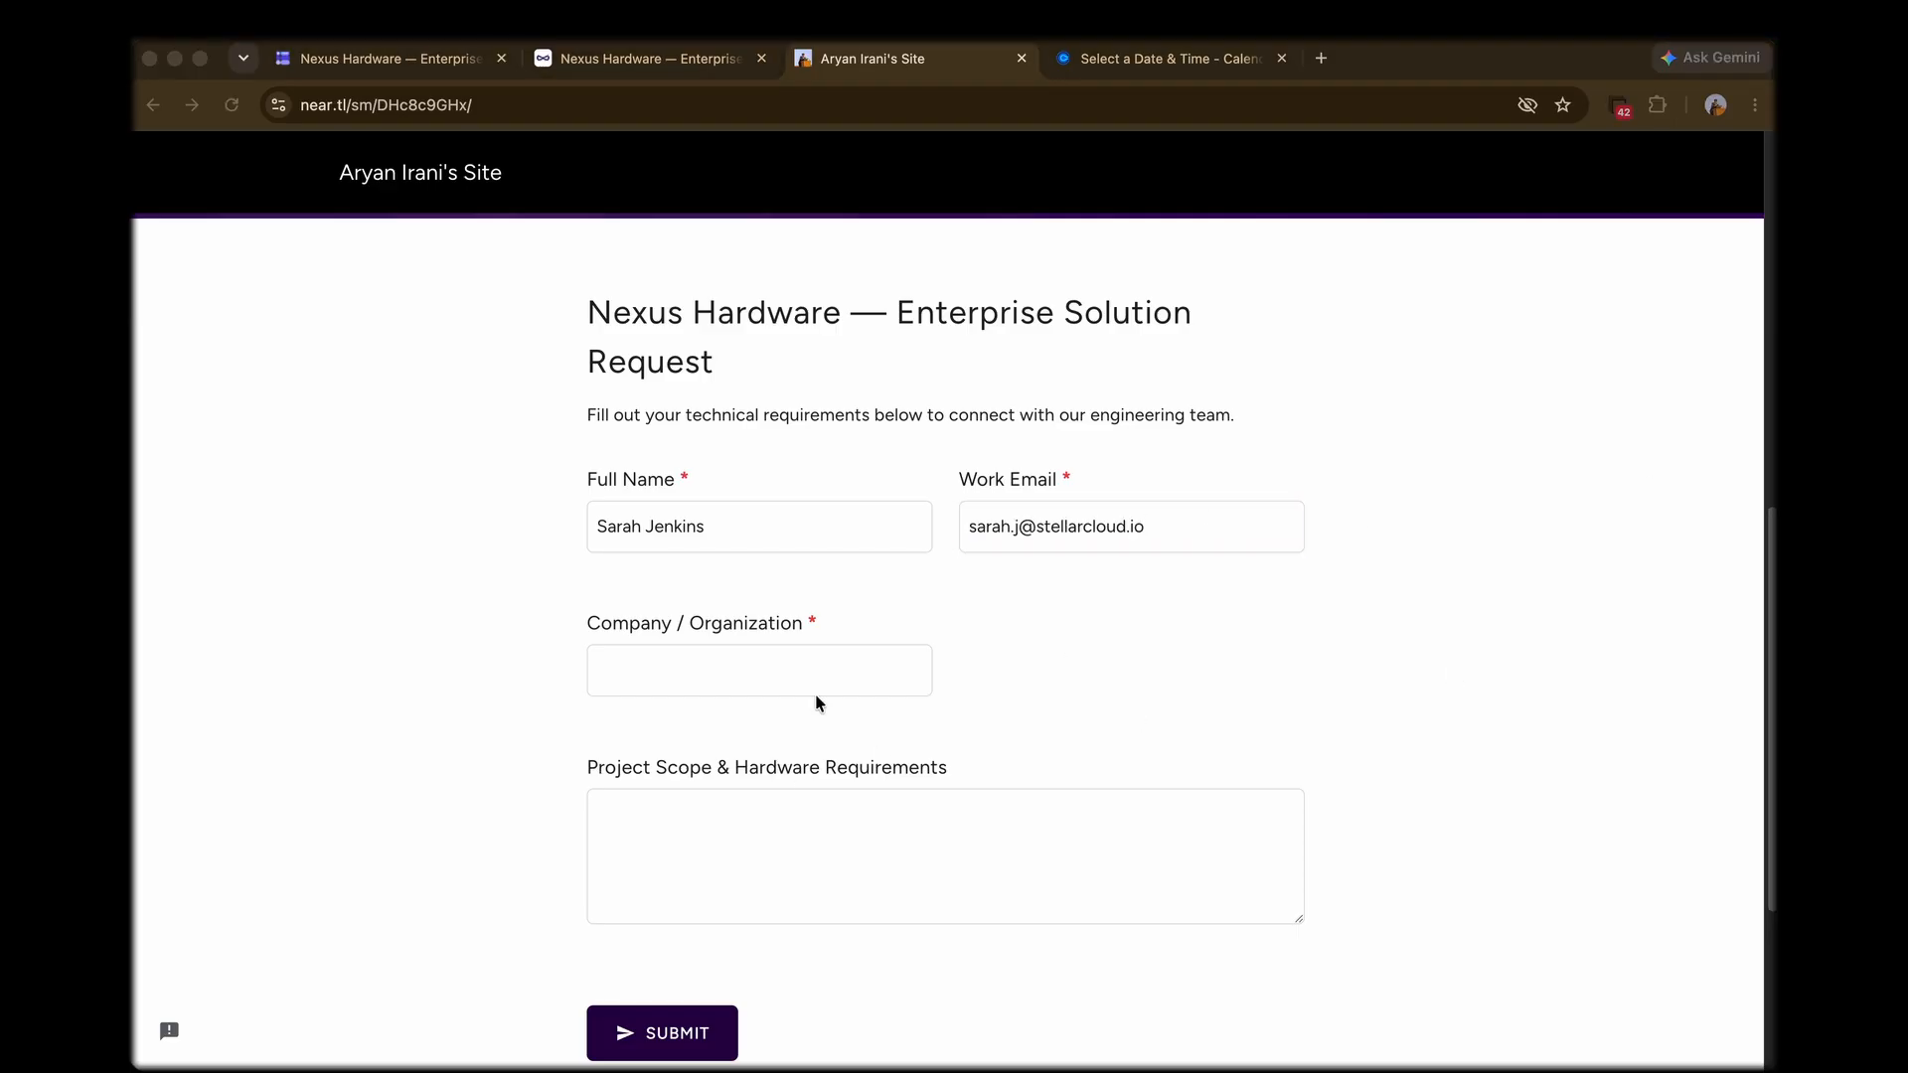
{"action": "left_click", "coordinate": [759, 672]}
{"action": "type", "text": "Stellar Cloud Infrastructure"}
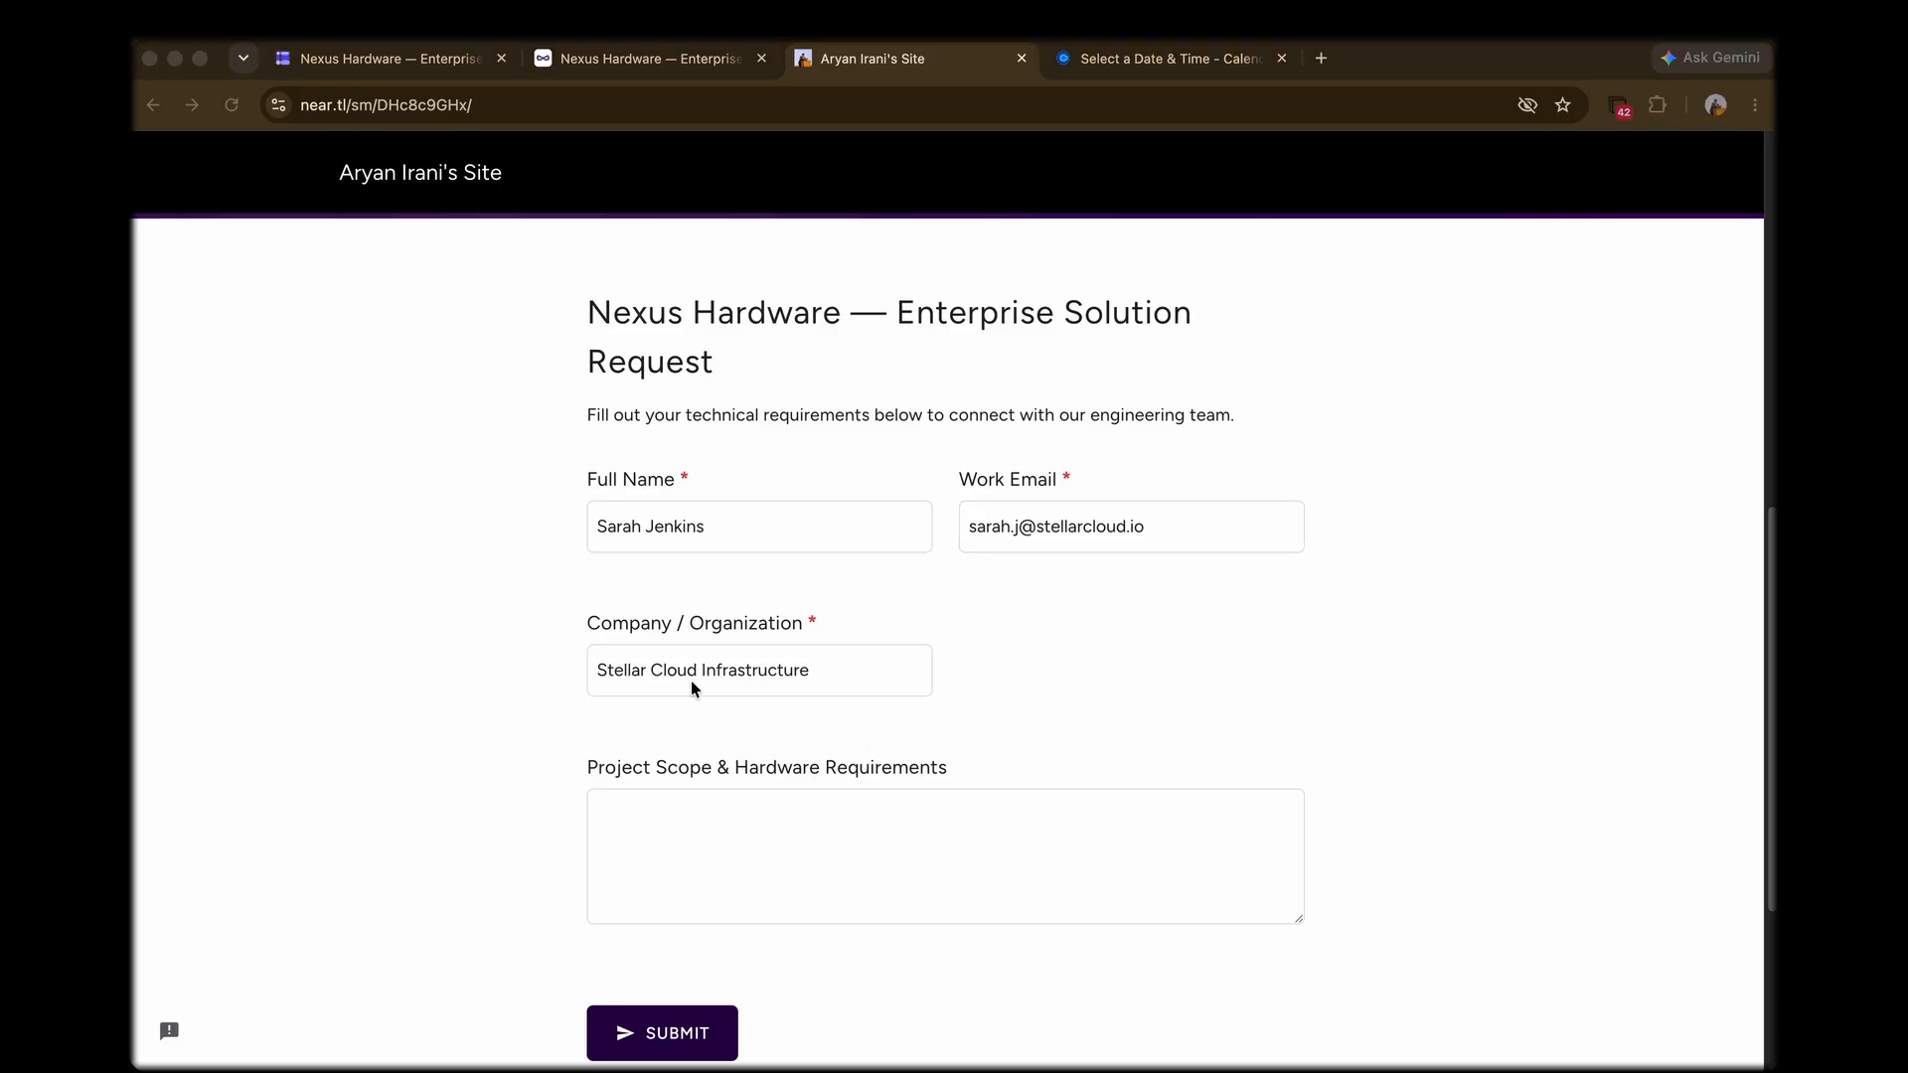
Step: Describe the project scope as procuring 50 high-density server racks, with consultation on power, cooling distribution and Q4 deployment timelines, and submit the form
{"action": "left_click", "coordinate": [758, 830]}
{"action": "type", "text": "We are expanding our primary data center and looking to procure 50 high-density server racks. We need a consultation on power requirements, cooling distribution, and estimated deployment timelines for Q4."}
{"action": "left_click", "coordinate": [1561, 720]}
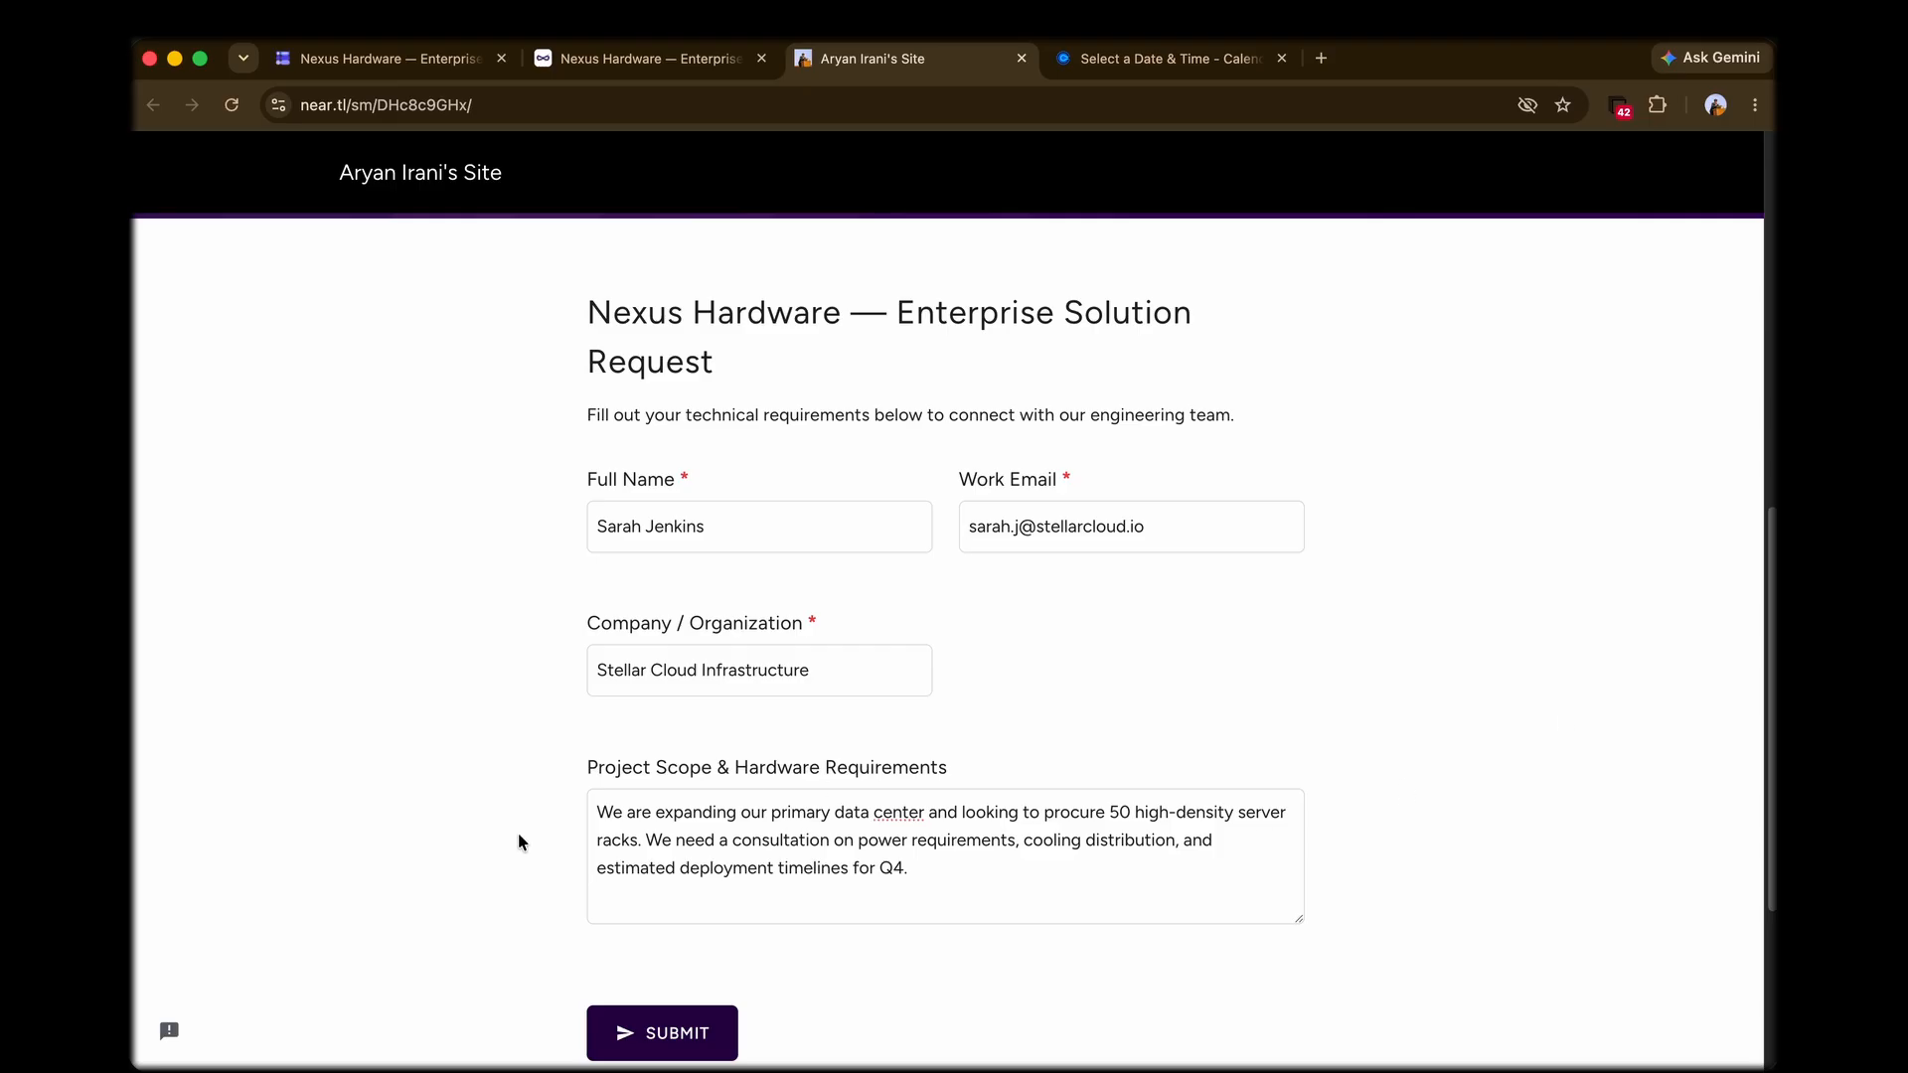
{"action": "scroll", "coordinate": [519, 839], "scroll_direction": "down", "scroll_amount": 1}
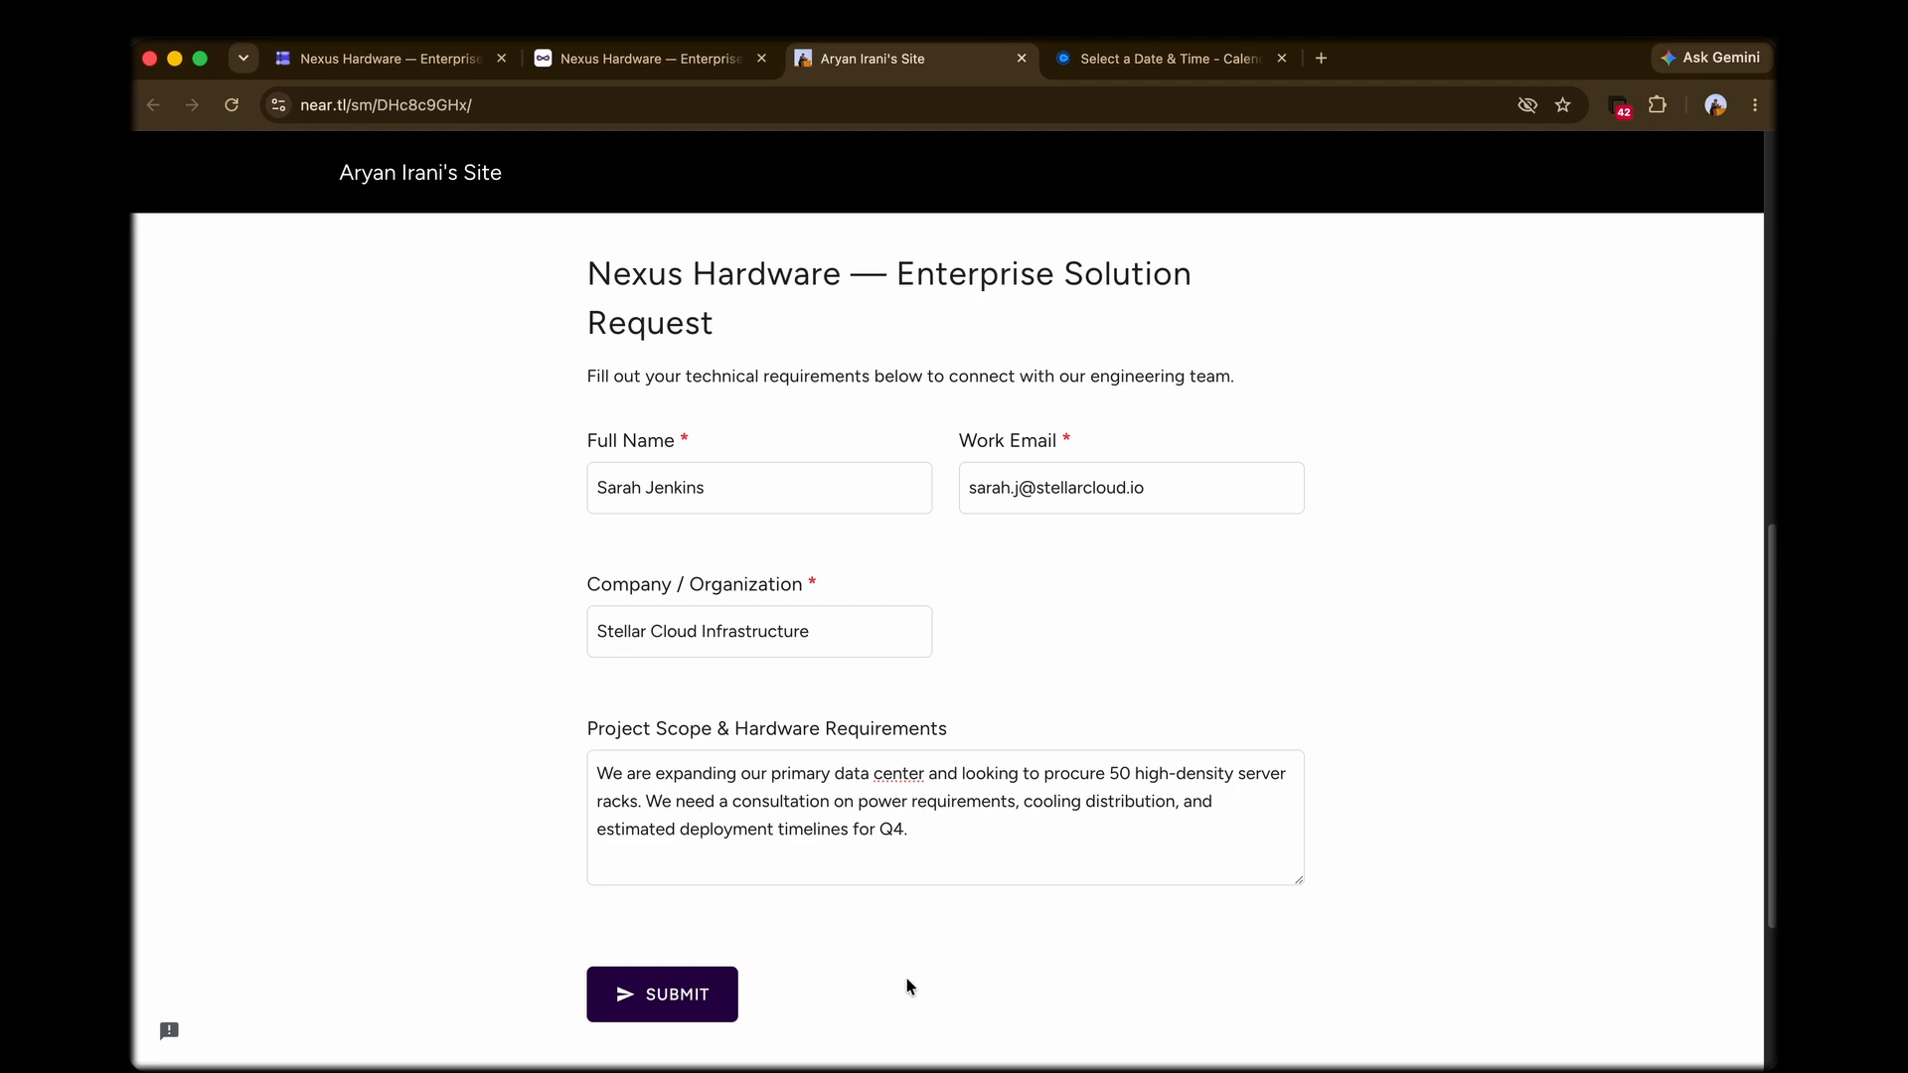
{"action": "left_click", "coordinate": [721, 999]}
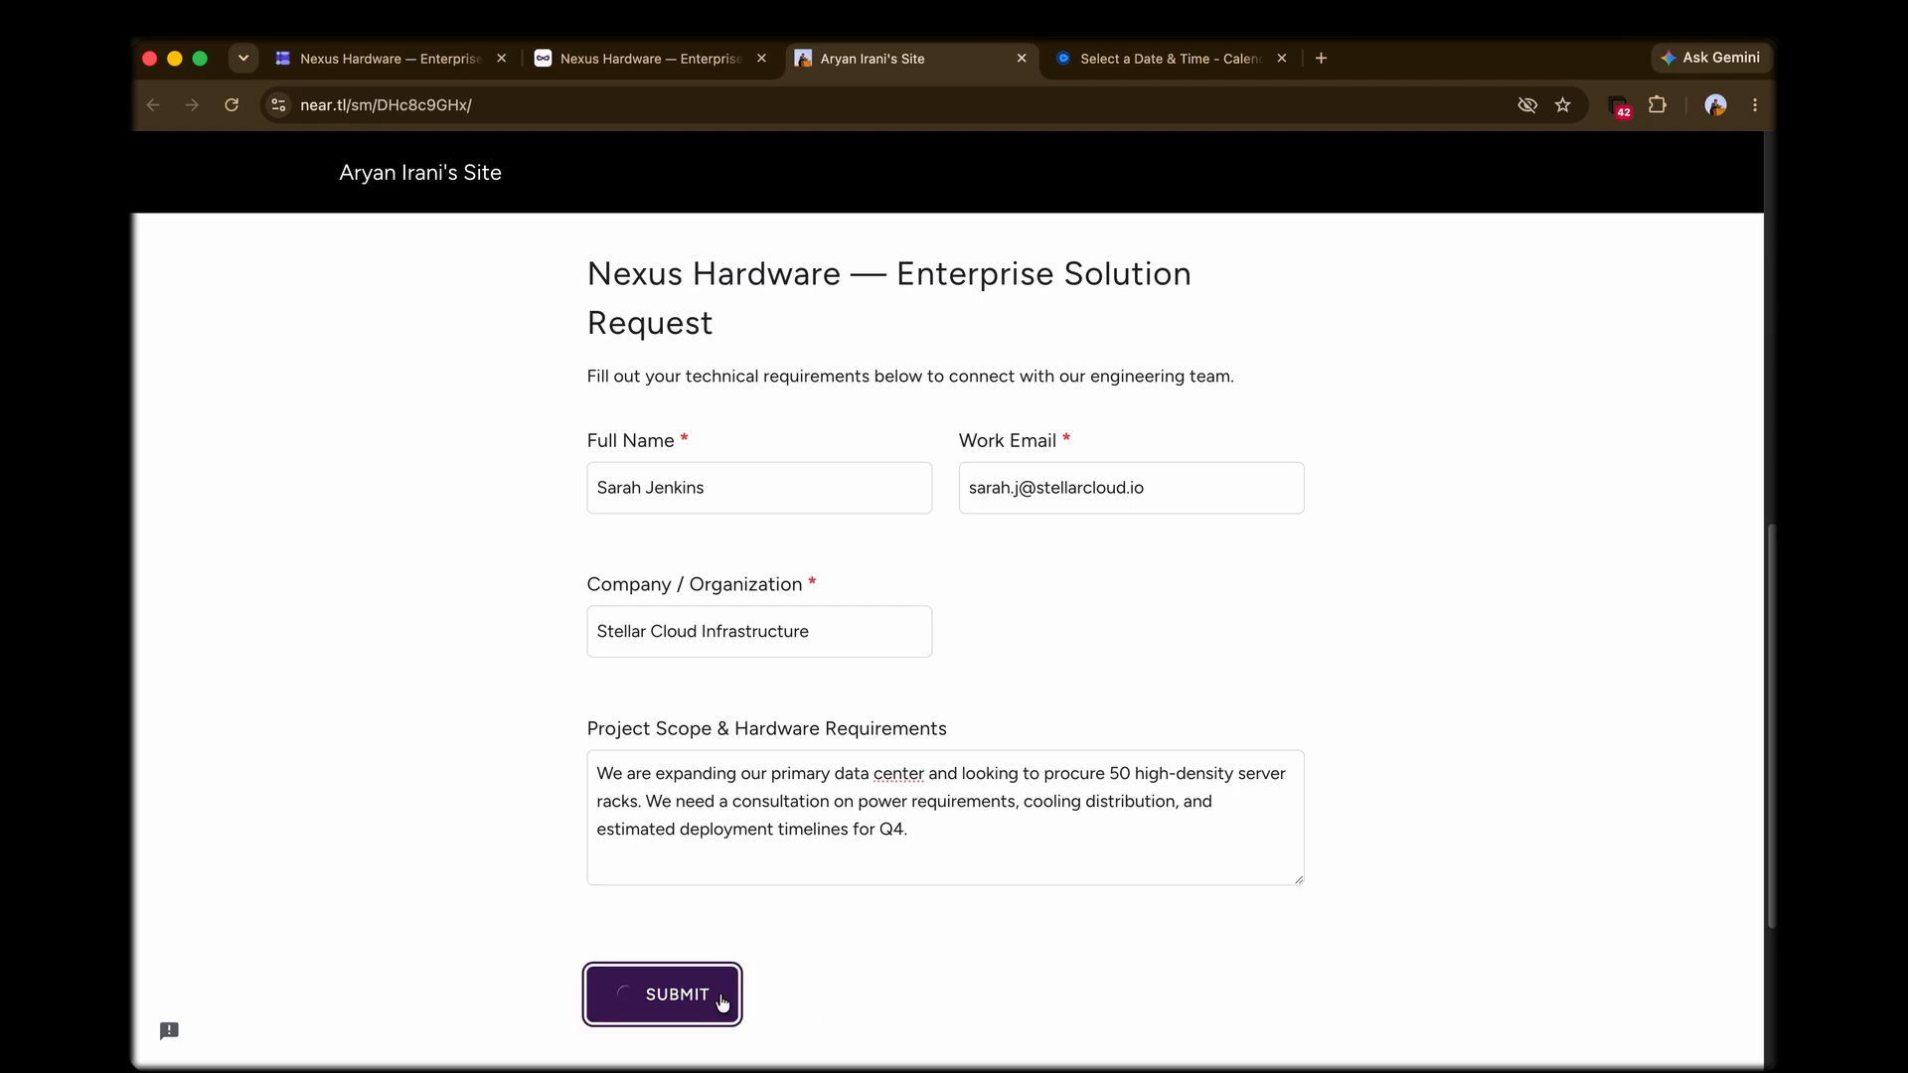